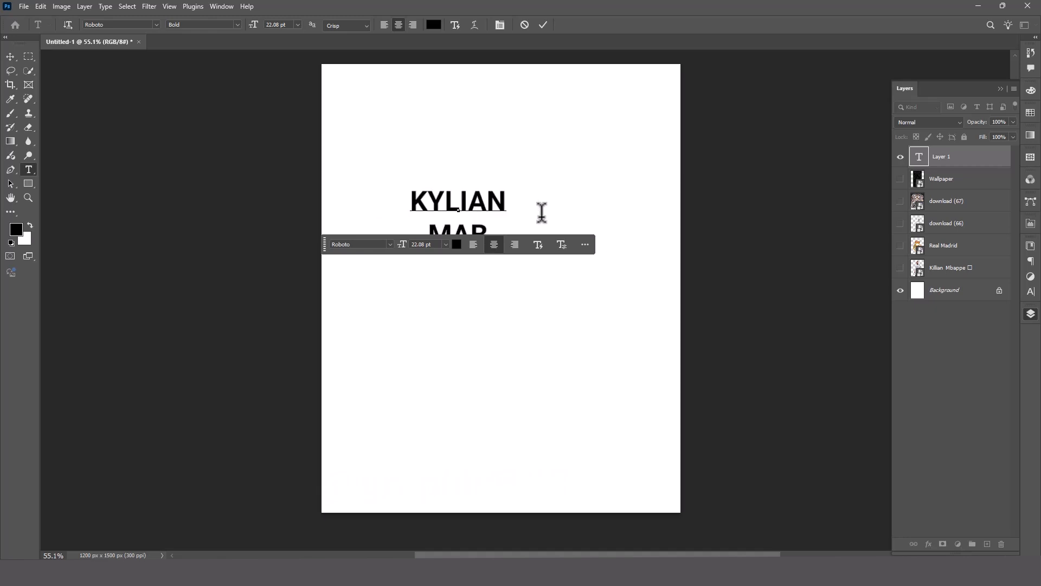
# Correct the second line of the title text to MBAPPE.
pyautogui.press('BackSpace')
pyautogui.press('BackSpace')
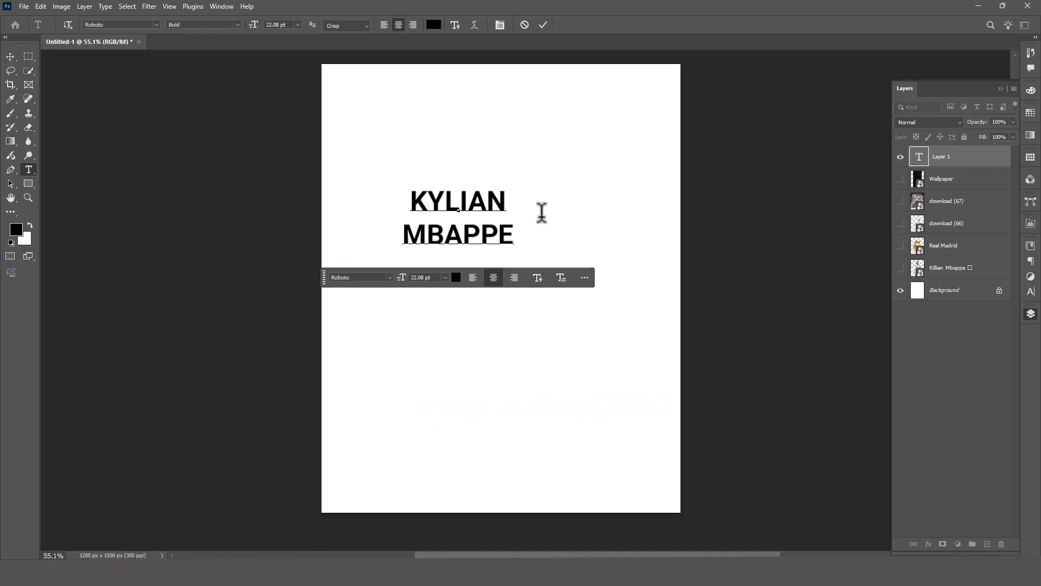
pyautogui.hotkey('ctrl', 'a')
pyautogui.click(389, 277)
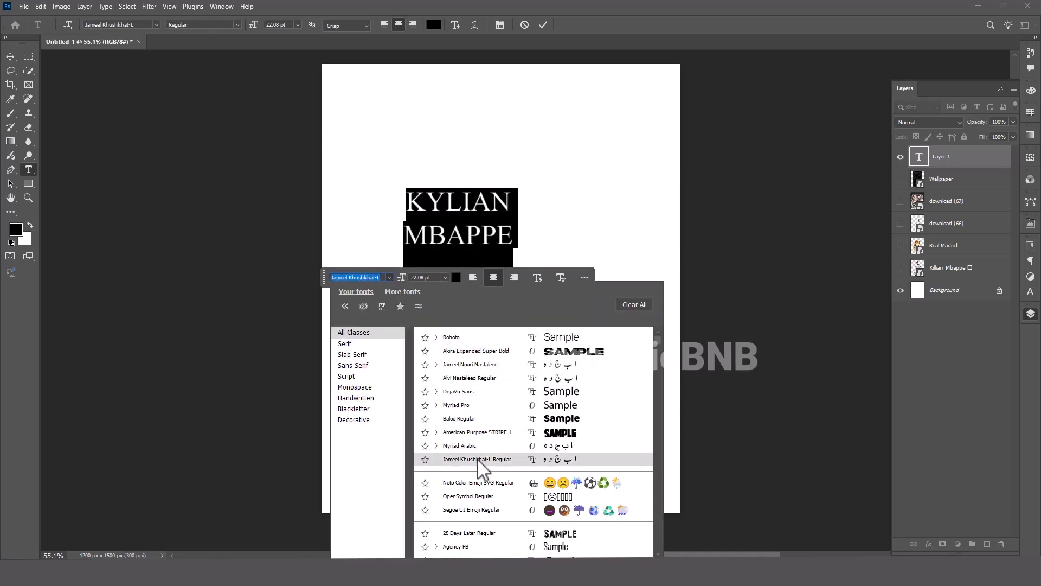
pyautogui.click(355, 377)
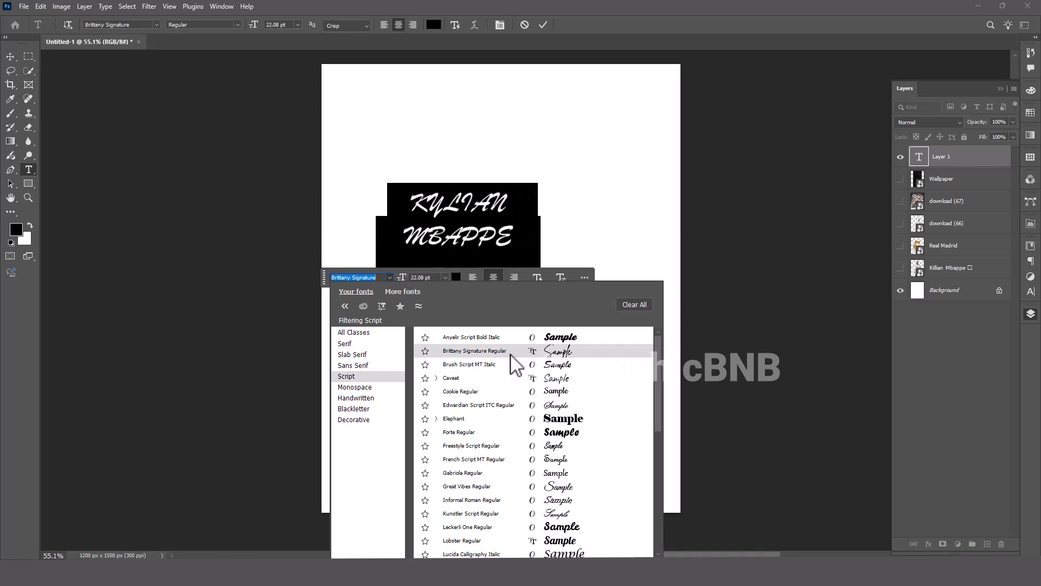
pyautogui.click(349, 344)
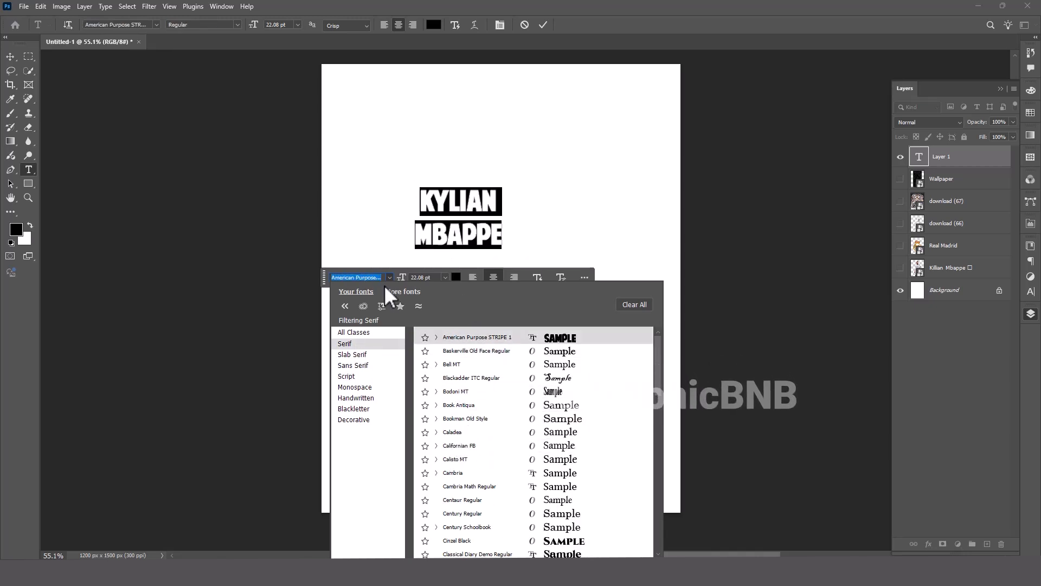
pyautogui.write('be')
pyautogui.press('BackSpace')
pyautogui.write('a')
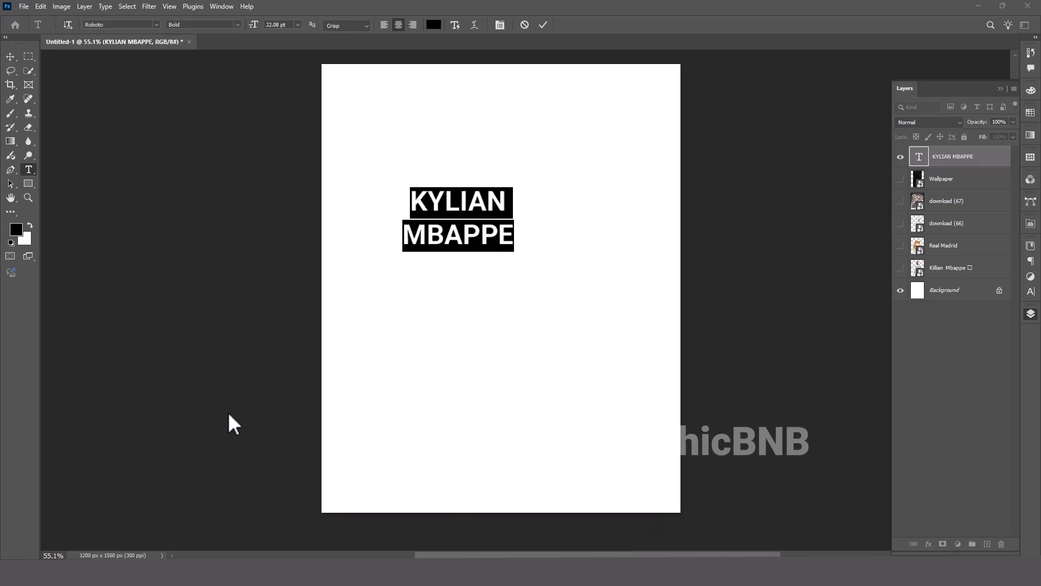
# Set the font of the KYLIAN MBAPPE text to Anton.
pyautogui.click(116, 25)
pyautogui.write('bebas')
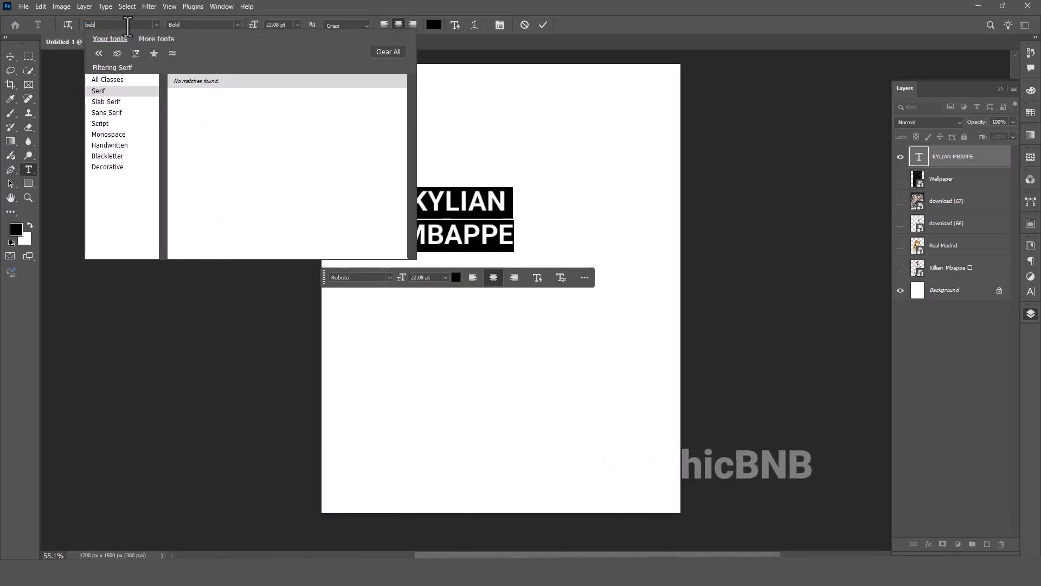
pyautogui.click(232, 128)
pyautogui.click(9, 56)
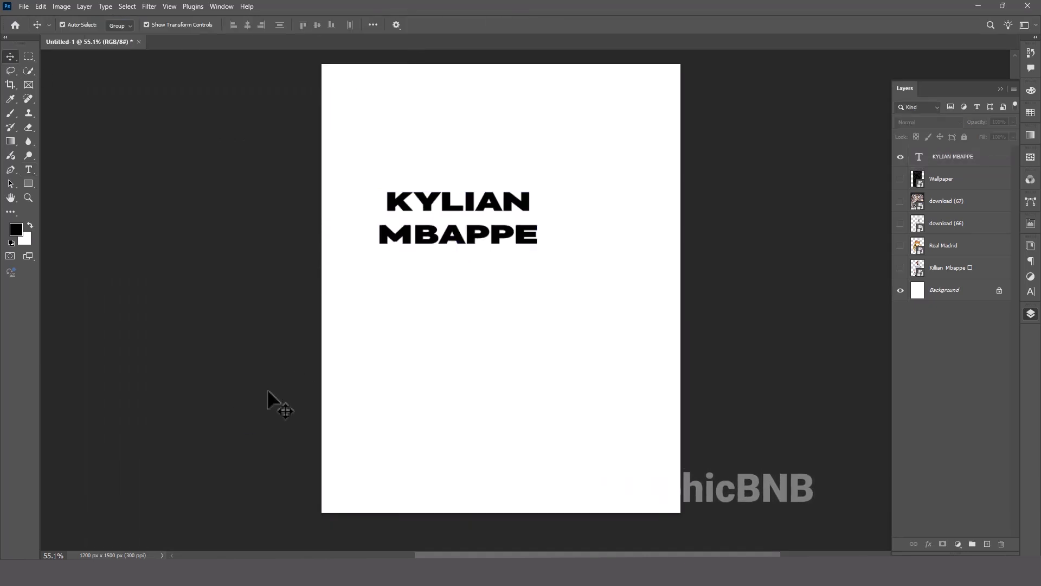
pyautogui.doubleClick(441, 204)
# Set the title's leading to 21 pt and widen the tracking of KYLIAN to match the width of MBAPPE.
pyautogui.doubleClick(479, 232)
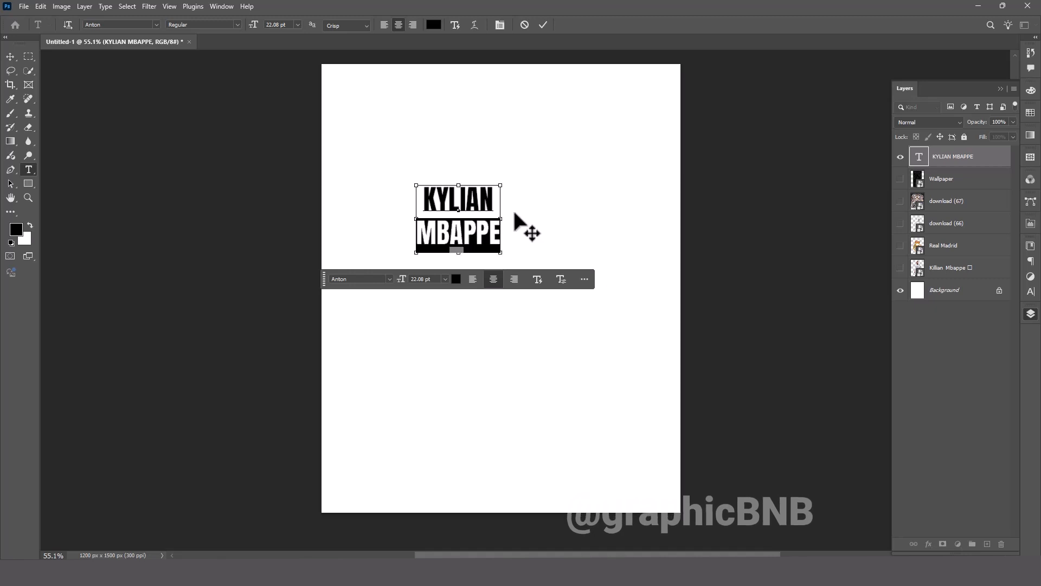
pyautogui.hotkey('ctrl', 'a')
pyautogui.click(1030, 291)
pyautogui.moveTo(972, 275); pyautogui.dragTo(997, 286)
pyautogui.click(10, 57)
pyautogui.doubleClick(472, 210)
pyautogui.click(745, 315)
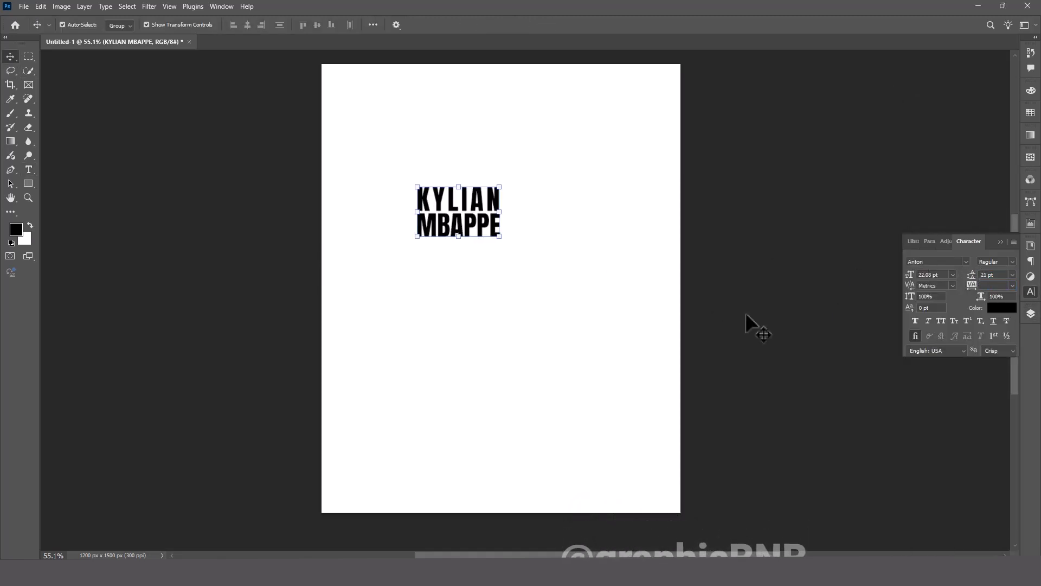
# Scale the title text to about 246% and center it horizontally on the canvas.
pyautogui.moveTo(470, 202); pyautogui.dragTo(454, 186)
pyautogui.moveTo(457, 227); pyautogui.dragTo(504, 250)
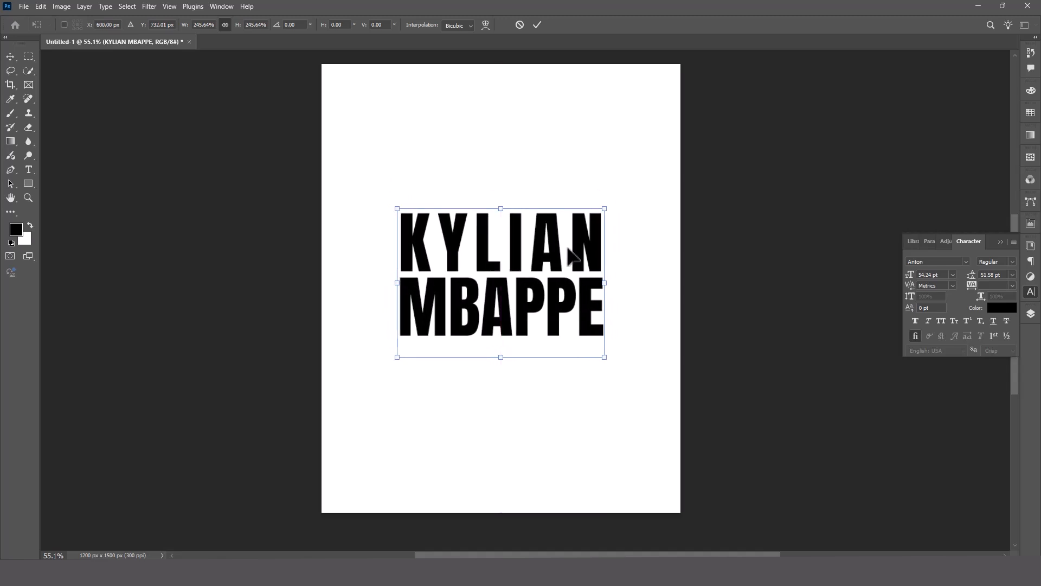
pyautogui.press('Return')
# Change the color of the whole KYLIAN MBAPPE text to orange #ffa200.
pyautogui.doubleClick(567, 287)
pyautogui.hotkey('ctrl', 'a')
pyautogui.click(433, 25)
pyautogui.press('Return')
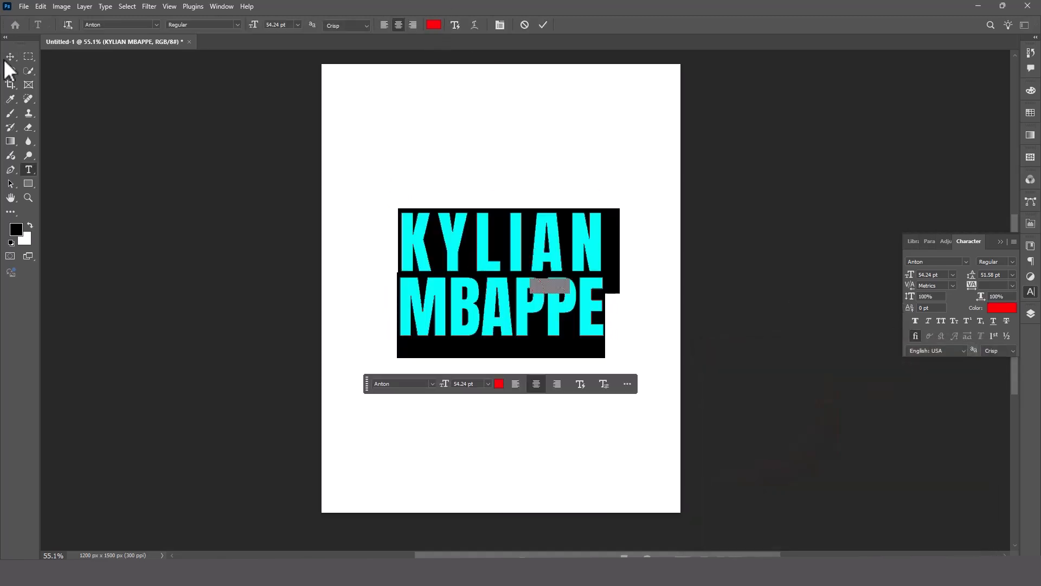
pyautogui.click(433, 25)
pyautogui.moveTo(851, 481); pyautogui.dragTo(854, 495)
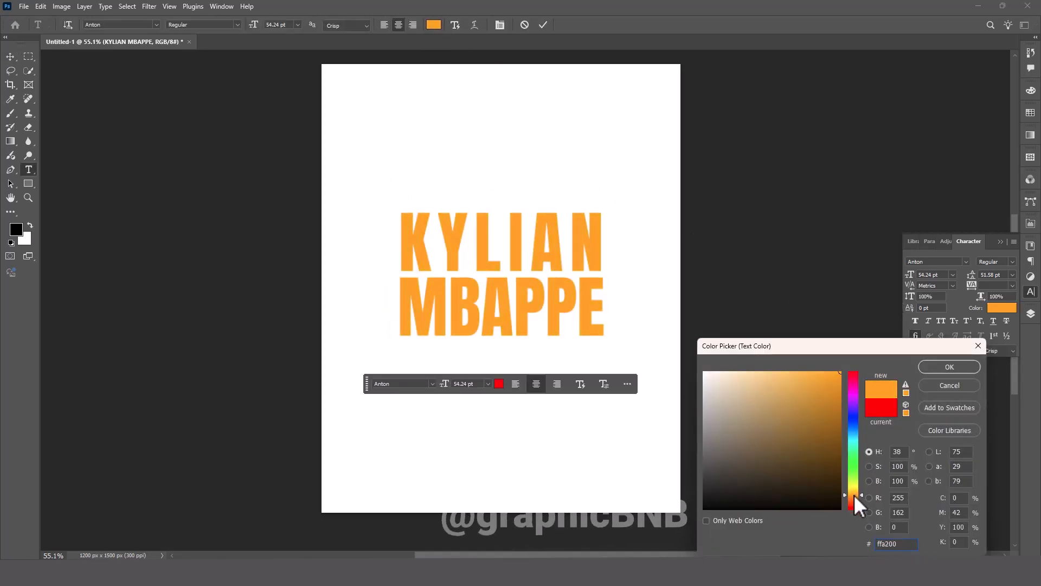
pyautogui.press('Return')
pyautogui.click(9, 56)
# Convert the KYLIAN MBAPPE text layer to a smart object.
pyautogui.click(1030, 313)
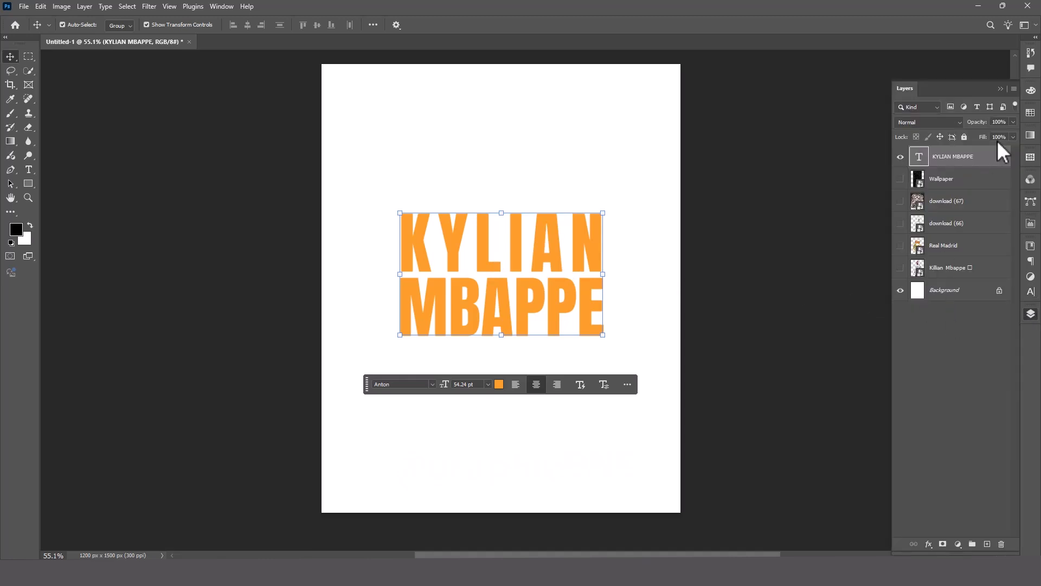
pyautogui.rightClick(991, 156)
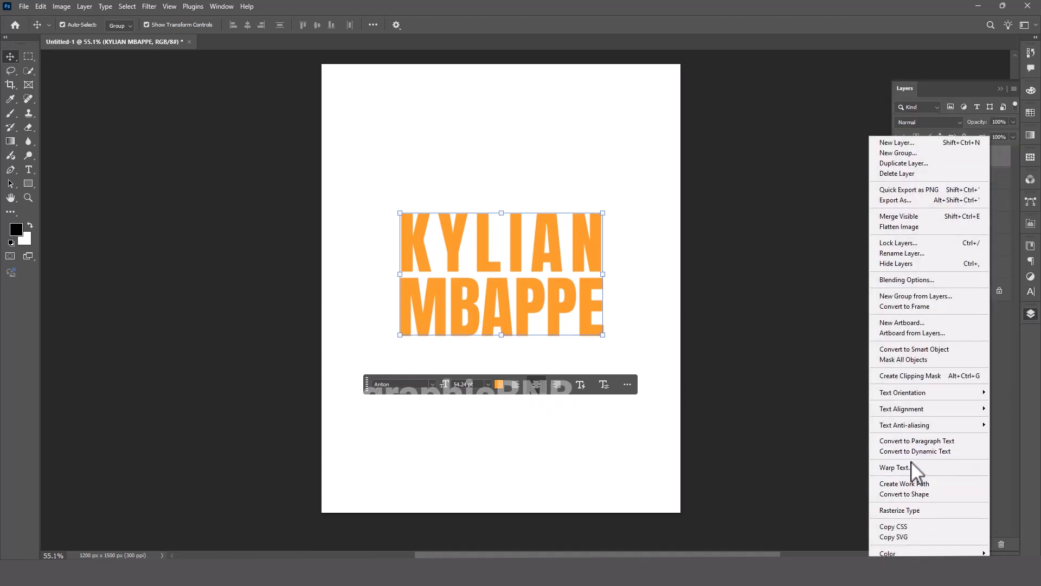
pyautogui.click(915, 349)
# Distort the title in perspective so its left side is taller, about 165% height, and place it against the canvas's left edge.
pyautogui.hotkey('ctrl', 't')
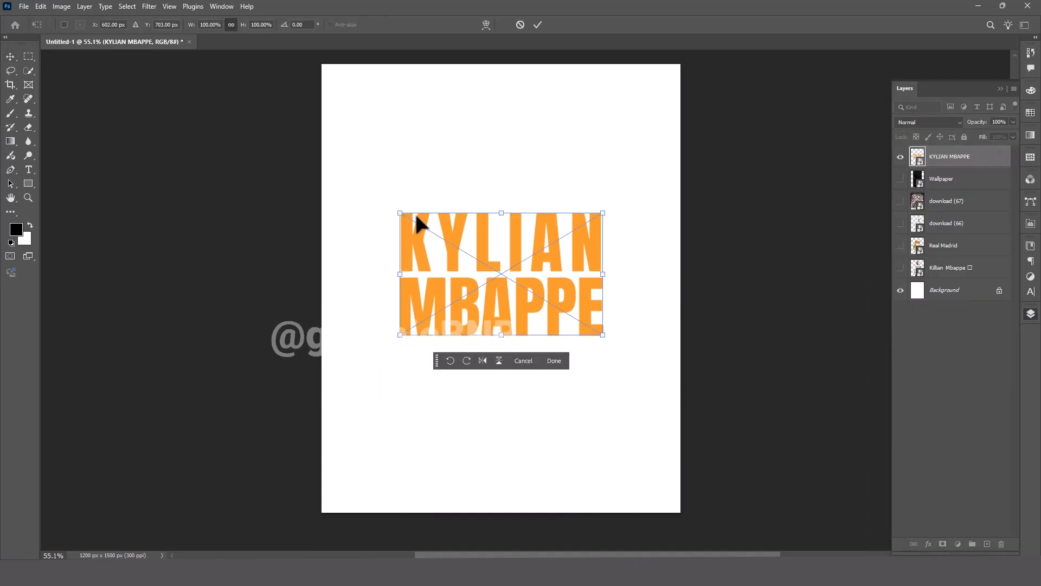
pyautogui.rightClick(483, 234)
pyautogui.click(500, 294)
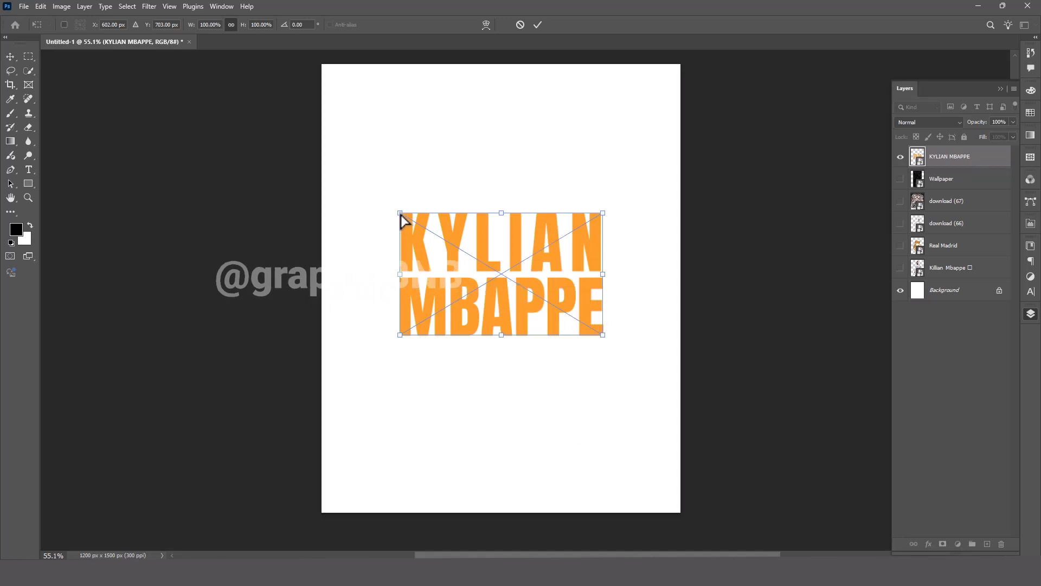
pyautogui.moveTo(403, 220)
pyautogui.mouseDown()
pyautogui.moveTo(408, 181)
pyautogui.moveTo(435, 237)
pyautogui.moveTo(402, 239)
pyautogui.mouseUp()
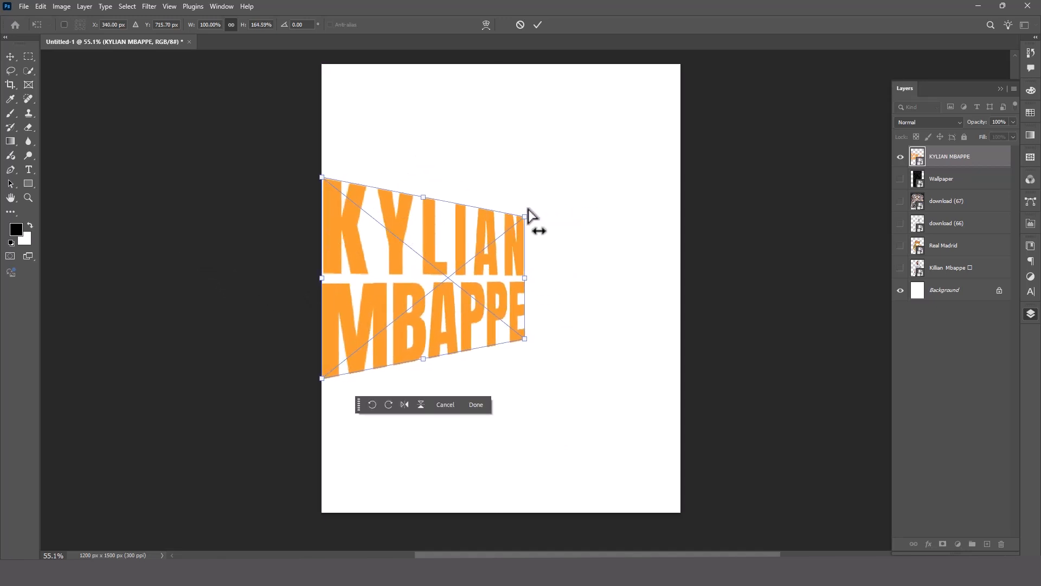
pyautogui.moveTo(522, 232); pyautogui.dragTo(495, 278)
pyautogui.moveTo(323, 278); pyautogui.dragTo(331, 277)
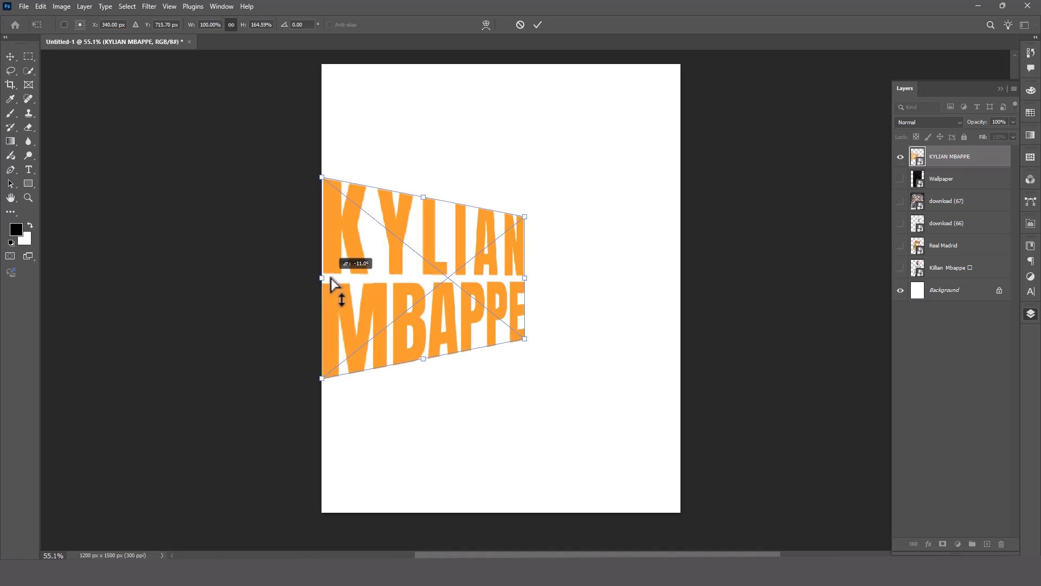
pyautogui.press('Return')
# Add an orange number 9 and enlarge it to about 166 pt just right of the title.
pyautogui.click(29, 169)
pyautogui.click(623, 169)
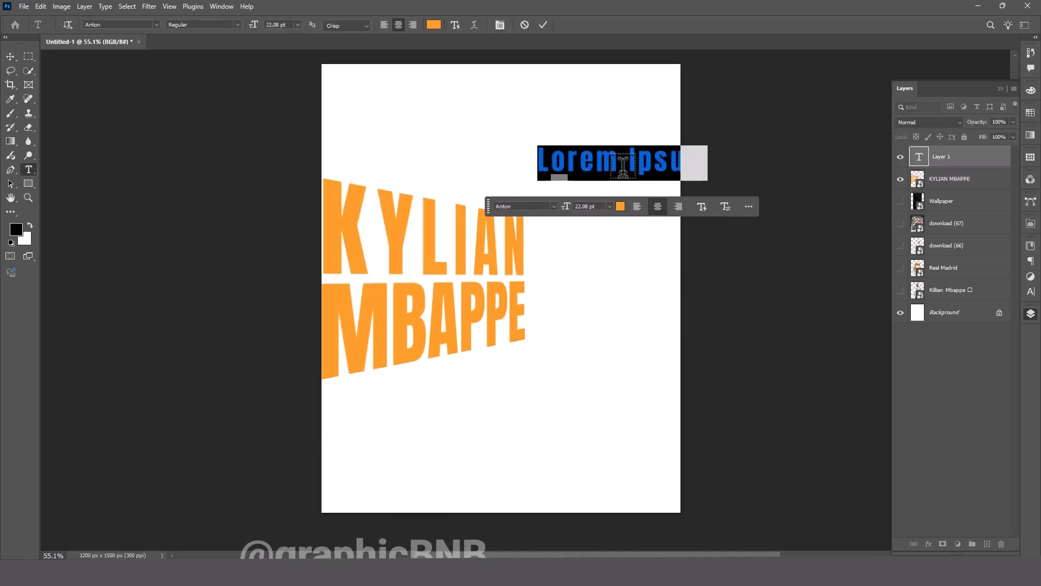
pyautogui.write('9')
pyautogui.click(10, 56)
pyautogui.moveTo(623, 182); pyautogui.dragTo(625, 407)
pyautogui.moveTo(642, 307); pyautogui.dragTo(590, 320)
pyautogui.press('Return')
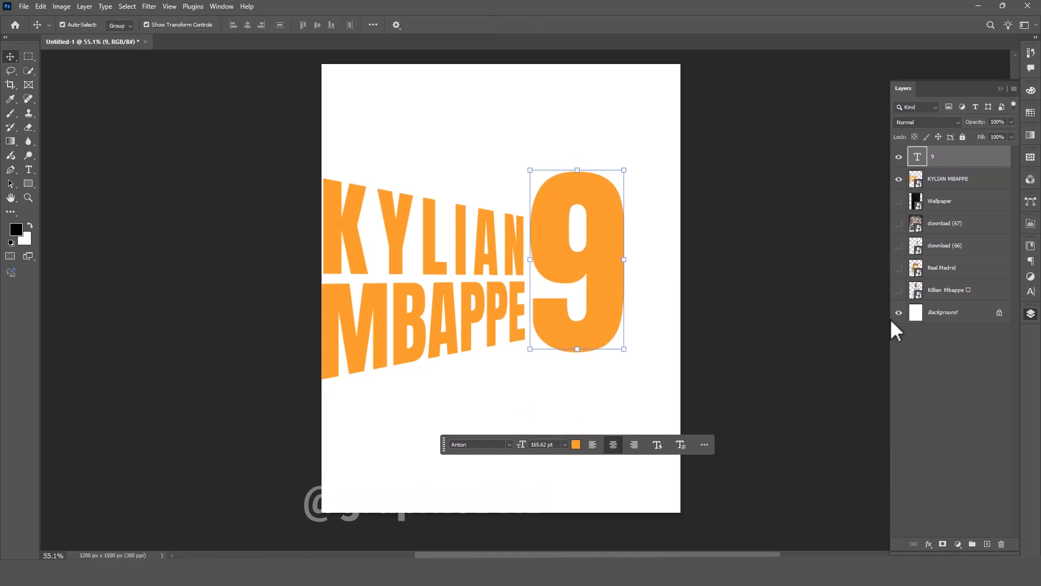
# Change the 9 to the Bebas Neue font, enlarge it, and position it right of the title with a small gap.
pyautogui.moveTo(619, 282)
pyautogui.mouseDown()
pyautogui.moveTo(628, 289)
pyautogui.moveTo(616, 296)
pyautogui.mouseUp()
pyautogui.moveTo(576, 265); pyautogui.dragTo(597, 264)
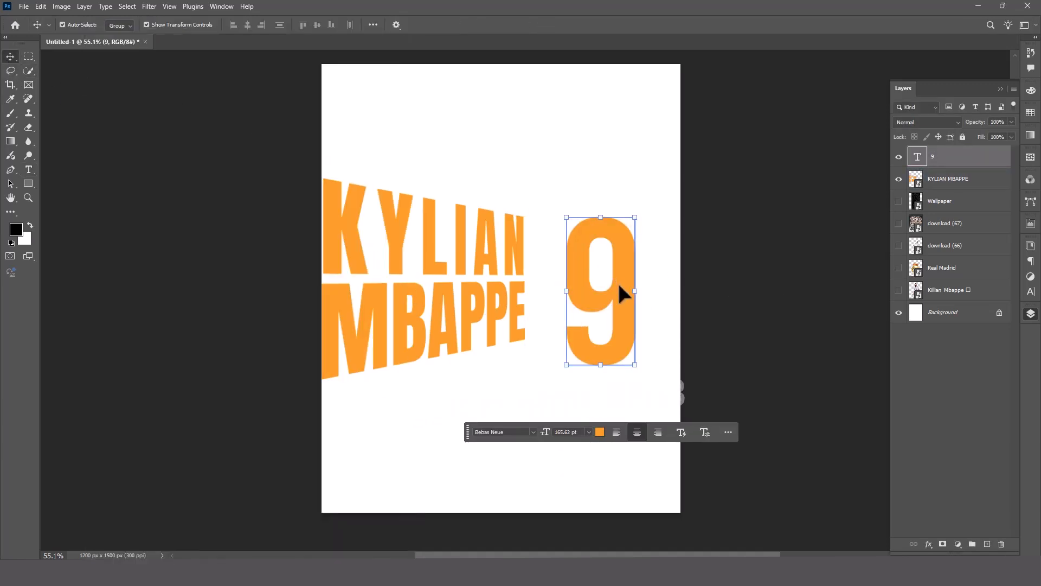
pyautogui.moveTo(620, 286); pyautogui.dragTo(616, 282)
pyautogui.moveTo(601, 217); pyautogui.dragTo(594, 147)
pyautogui.moveTo(610, 243); pyautogui.dragTo(618, 243)
pyautogui.click(799, 282)
pyautogui.click(799, 282)
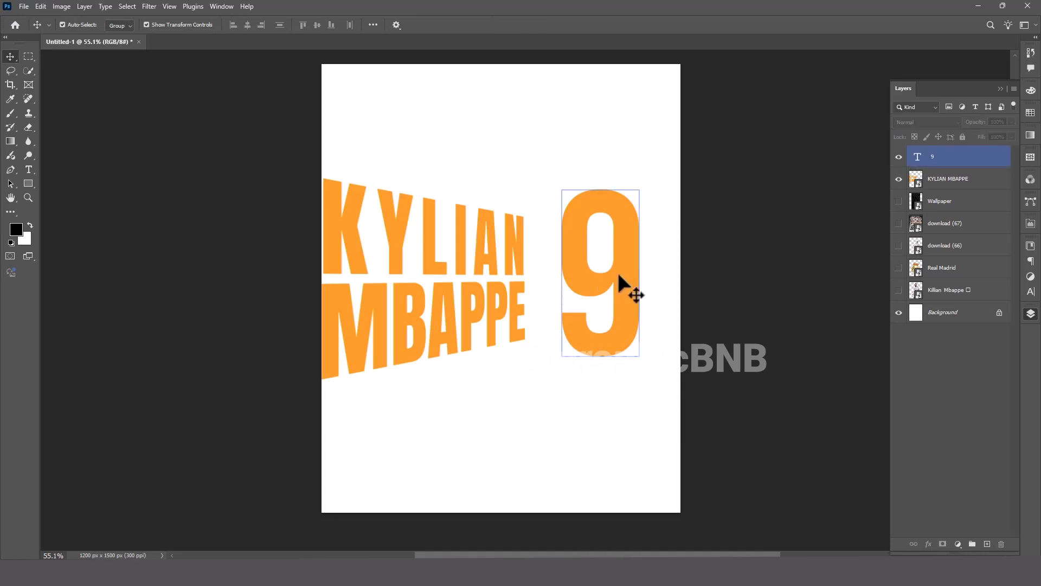
# Show the Killian Mbappe image layer and move it to the top of the layer stack.
pyautogui.click(898, 291)
pyautogui.click(948, 292)
pyautogui.moveTo(947, 292); pyautogui.dragTo(942, 150)
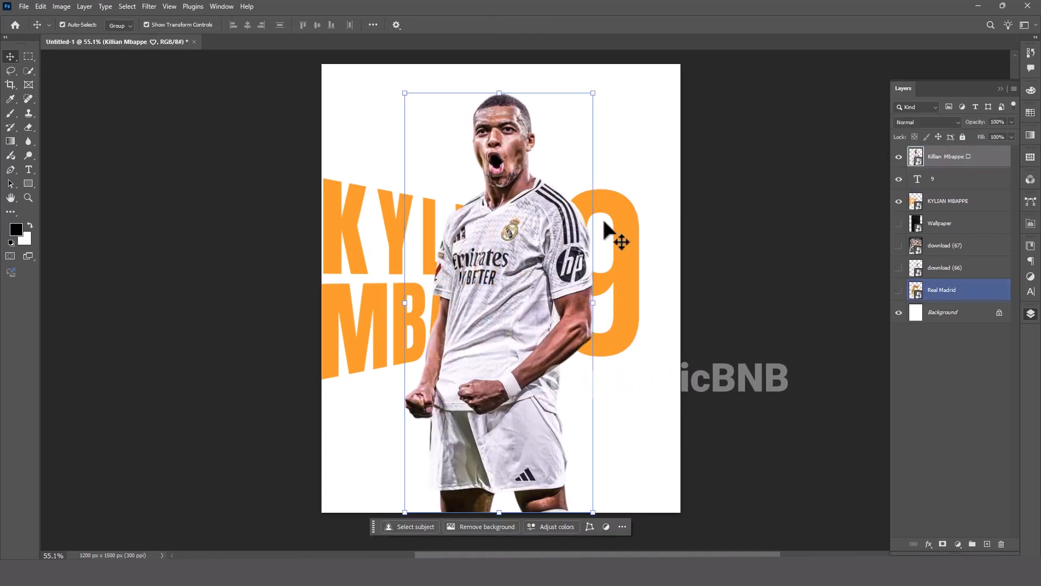
# Scale the player cutout down and position it over the number 9.
pyautogui.moveTo(524, 234); pyautogui.dragTo(609, 219)
pyautogui.hotkey('ctrl', 't')
pyautogui.moveTo(591, 80); pyautogui.dragTo(590, 226)
pyautogui.moveTo(590, 338); pyautogui.dragTo(605, 194)
pyautogui.press('Return')
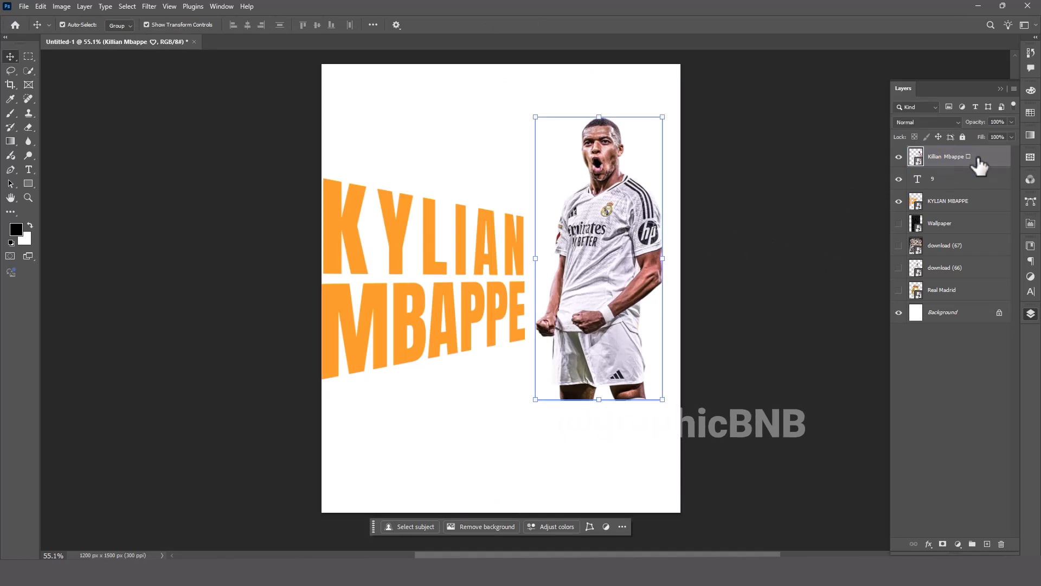
# Clip the player image to the 9 and add an unclipped duplicate with a layer mask above it.
pyautogui.keyDown('alt'); pyautogui.click(980, 168); pyautogui.keyUp('alt')
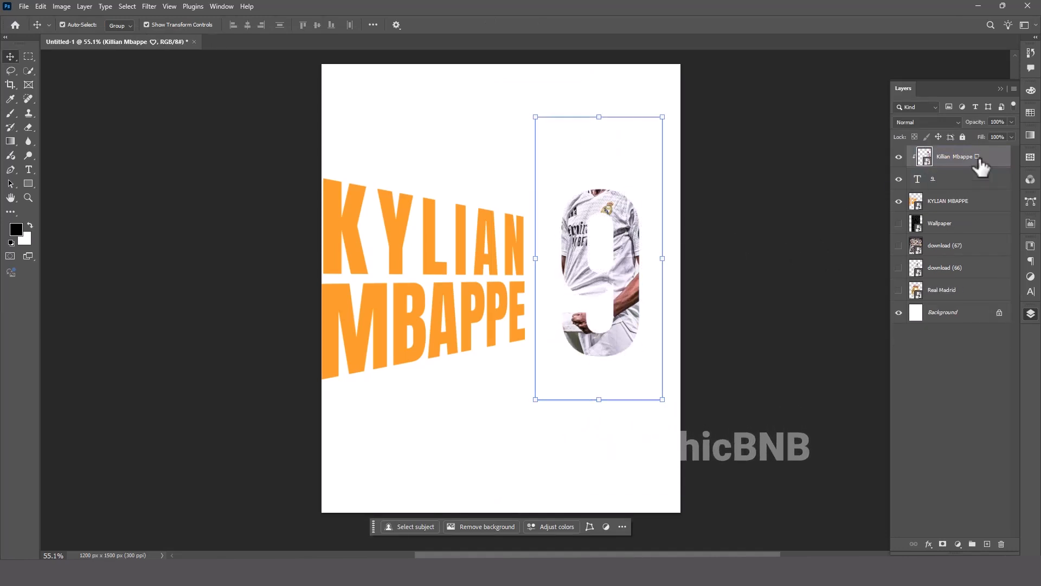
pyautogui.hotkey('ctrl', 'j')
pyautogui.click(984, 158)
pyautogui.click(943, 543)
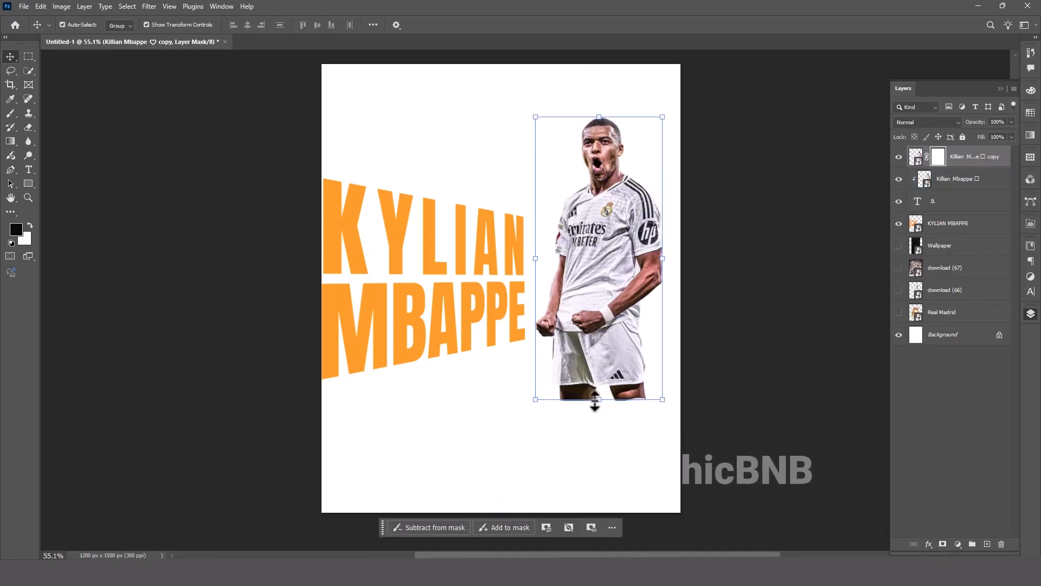
# Paint the duplicate's mask black with a soft 700 px brush to hide the body outside the 9.
pyautogui.press('b')
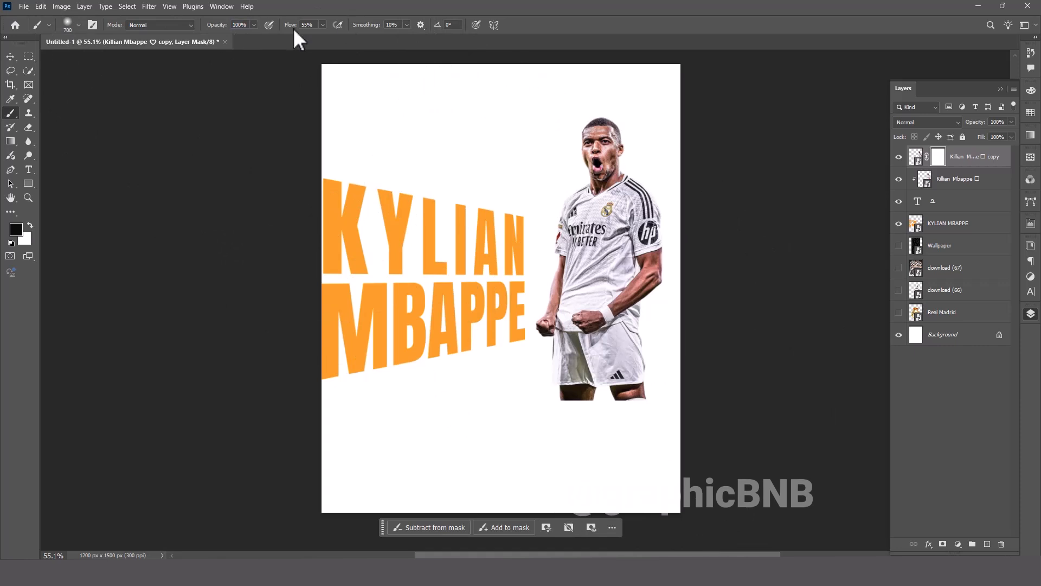
pyautogui.hotkey('shift', '0')
pyautogui.moveTo(441, 454)
pyautogui.mouseDown()
pyautogui.moveTo(628, 349)
pyautogui.moveTo(667, 307)
pyautogui.moveTo(564, 293)
pyautogui.moveTo(555, 304)
pyautogui.mouseUp()
pyautogui.scroll(2, 583, 406)
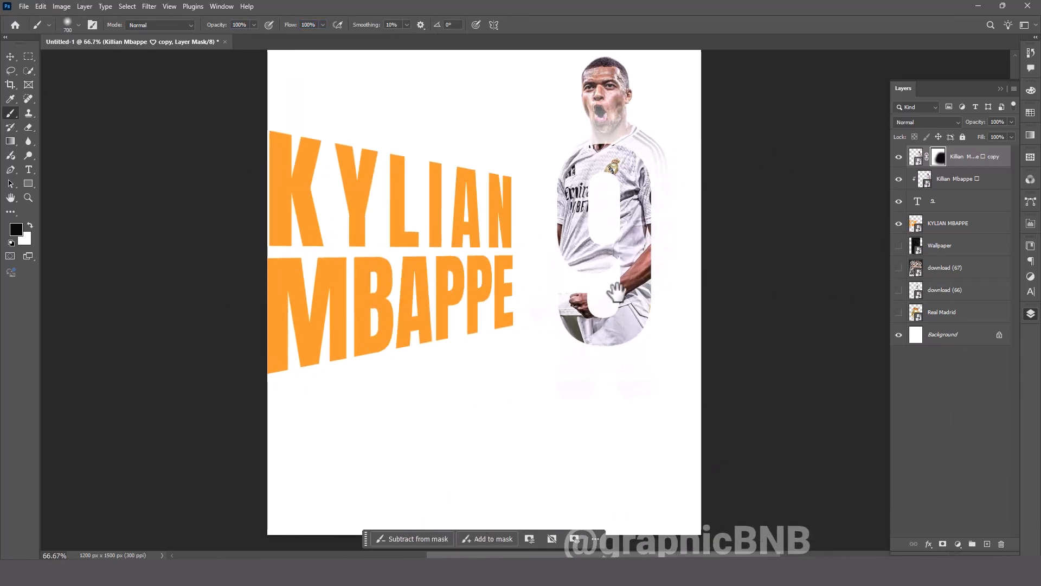
pyautogui.scroll(-2, 617, 293)
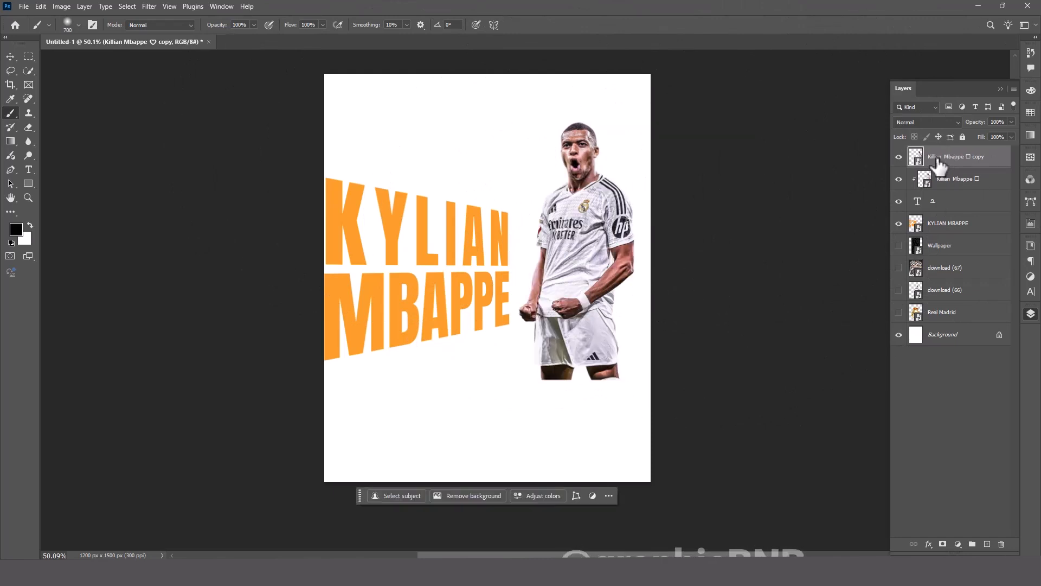
# Undo the mask painting, the duplicate player layer and the clipping to the 9.
pyautogui.hotkey('ctrl', 'z')
pyautogui.hotkey('ctrl', 'j')
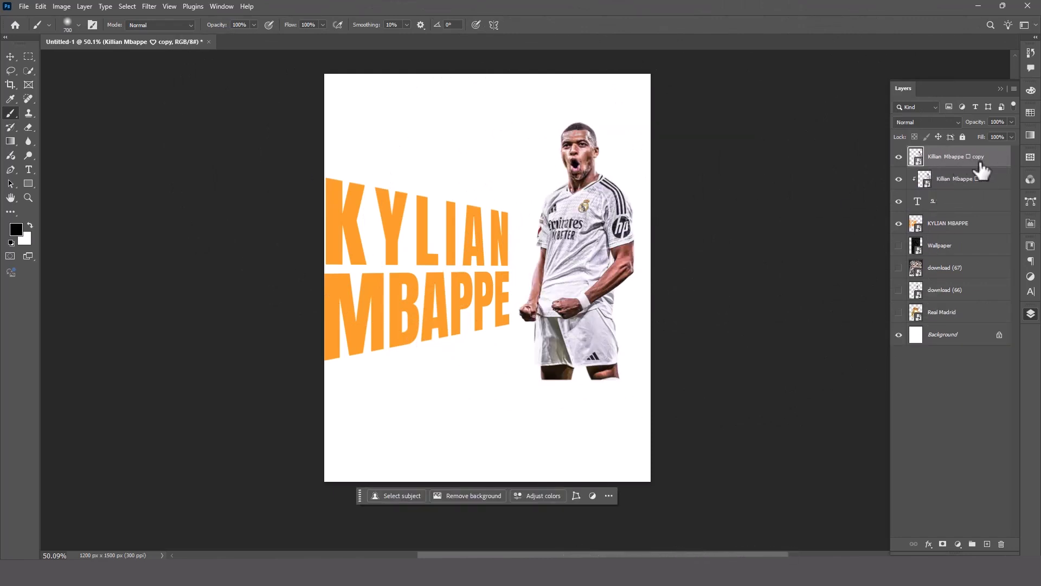
pyautogui.hotkey('ctrl', 'z')
pyautogui.keyDown('alt'); pyautogui.click(960, 167); pyautogui.keyUp('alt')
pyautogui.click(586, 209)
pyautogui.click(595, 212)
pyautogui.click(10, 56)
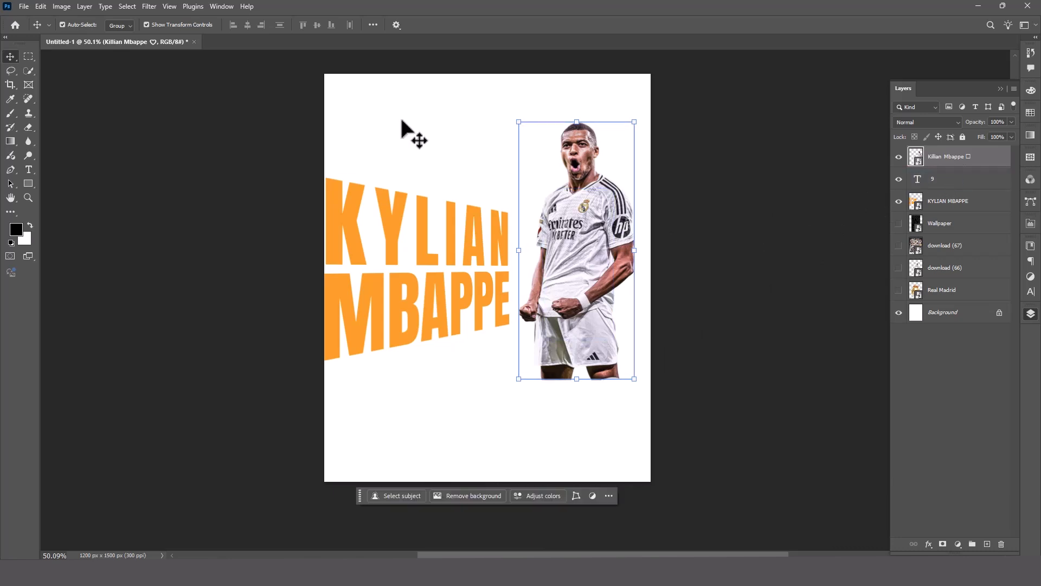
# In Camera Raw, set the player's Exposure +0.55, Contrast +6, Highlights -19, Shadows -28, Whites +11 and Blacks -23.
pyautogui.click(149, 7)
pyautogui.click(168, 89)
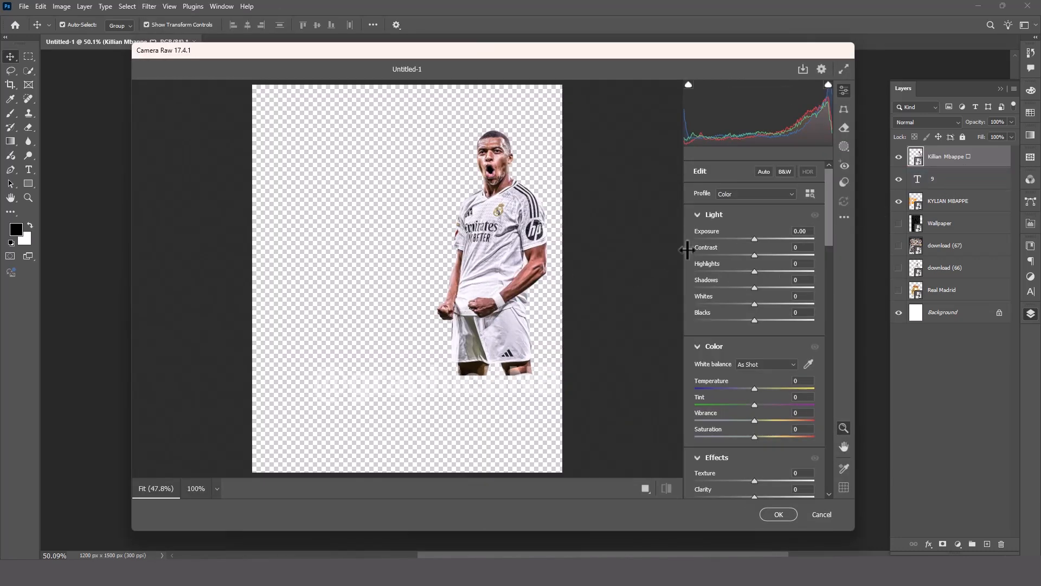
pyautogui.moveTo(754, 239); pyautogui.dragTo(759, 239)
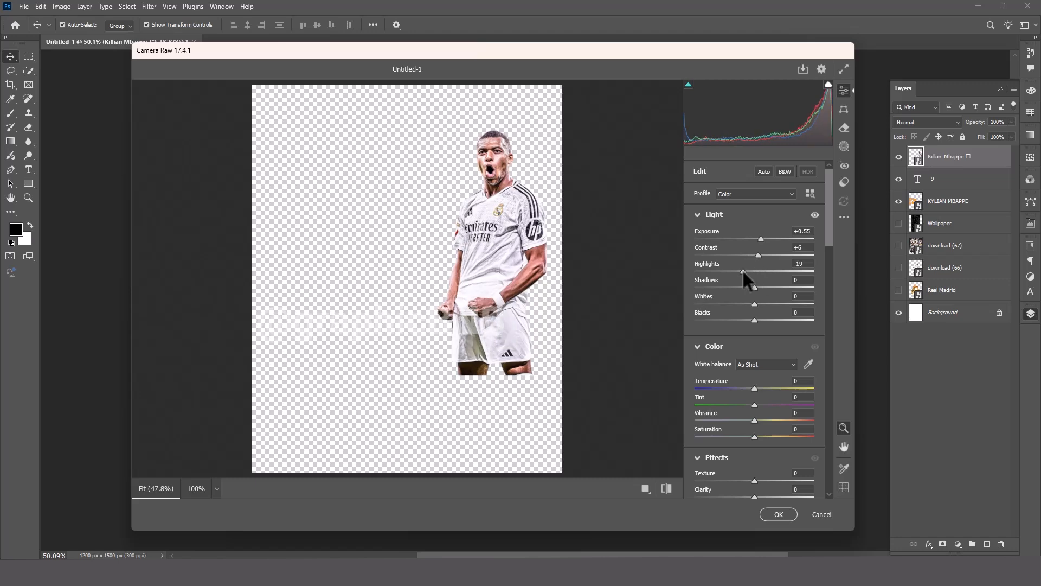
pyautogui.moveTo(754, 289); pyautogui.dragTo(740, 319)
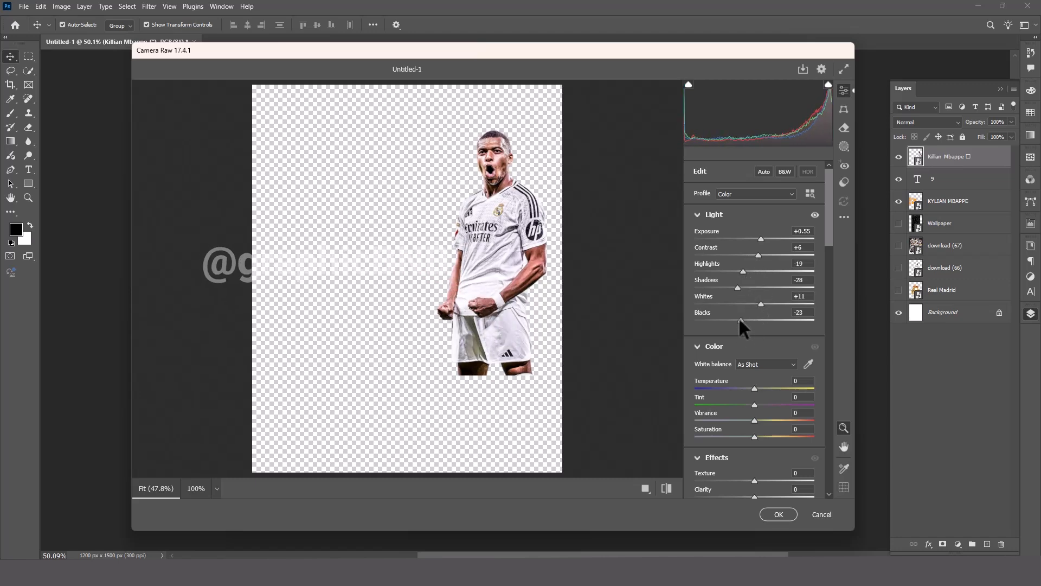
# Set the player's Texture to +30, Clarity to -20 and Dehaze to +12, and apply the Camera Raw adjustments.
pyautogui.moveTo(754, 480); pyautogui.dragTo(770, 479)
pyautogui.scroll(-2, 753, 431)
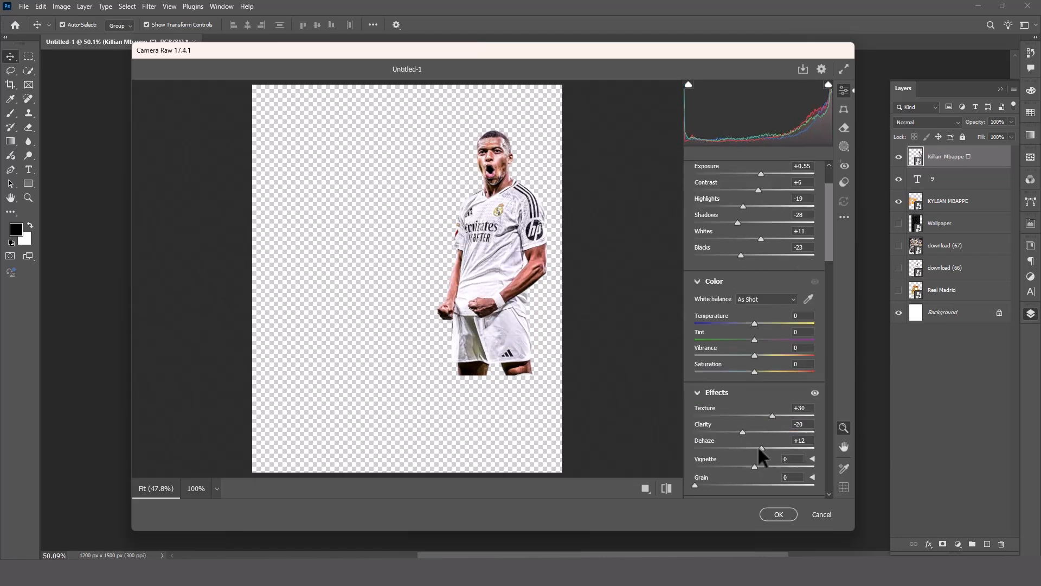
pyautogui.click(779, 514)
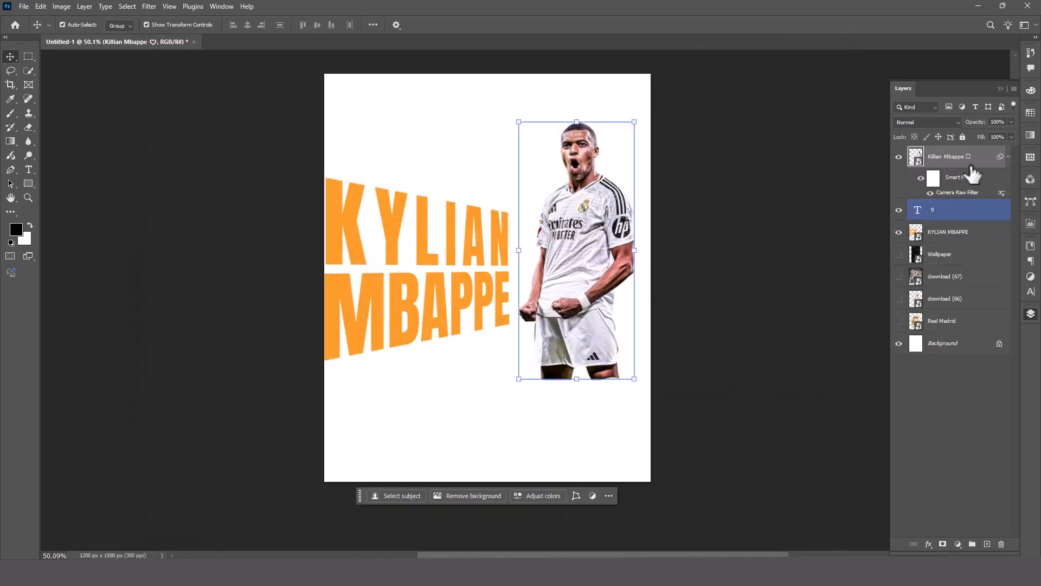
# Clip the enhanced player to the 9 and place an unclipped duplicate with a layer mask above it.
pyautogui.keyDown('alt'); pyautogui.click(949, 199); pyautogui.keyUp('alt')
pyautogui.hotkey('ctrl', 'j')
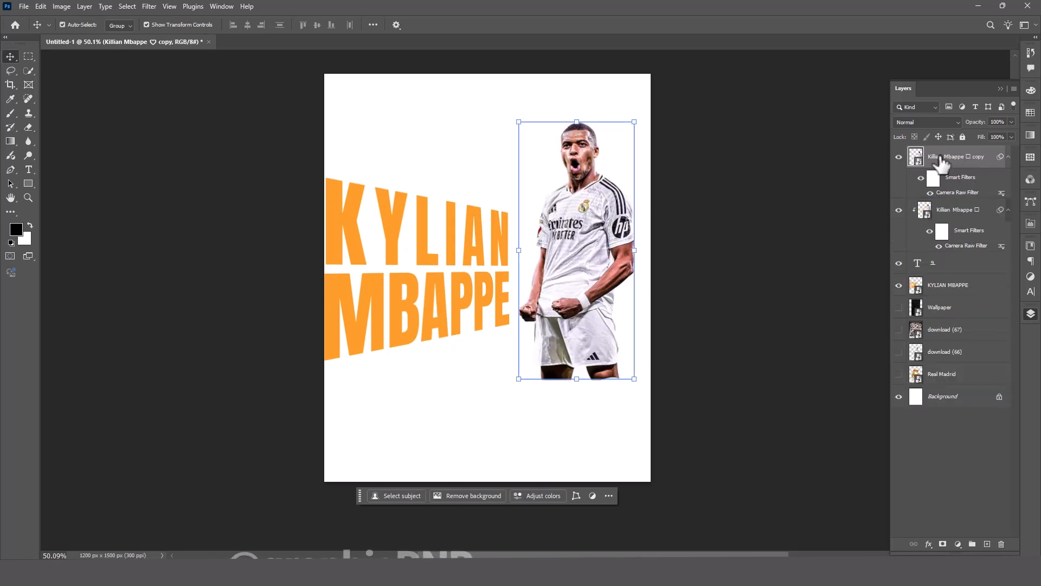
pyautogui.click(960, 212)
pyautogui.click(942, 543)
pyautogui.press('b')
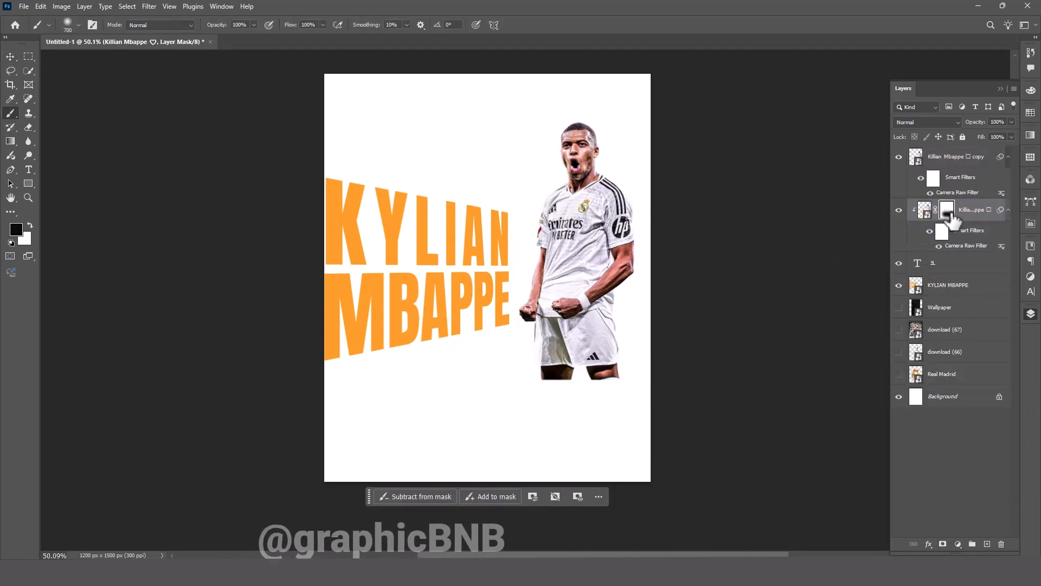
pyautogui.moveTo(953, 219); pyautogui.dragTo(944, 157)
# Paint the duplicate's mask in black with soft 700 px and 80 px brushes, hiding the body outside the 9 but keeping the head and foreground arm.
pyautogui.moveTo(610, 442)
pyautogui.mouseDown()
pyautogui.moveTo(544, 376)
pyautogui.moveTo(591, 332)
pyautogui.moveTo(540, 376)
pyautogui.mouseUp()
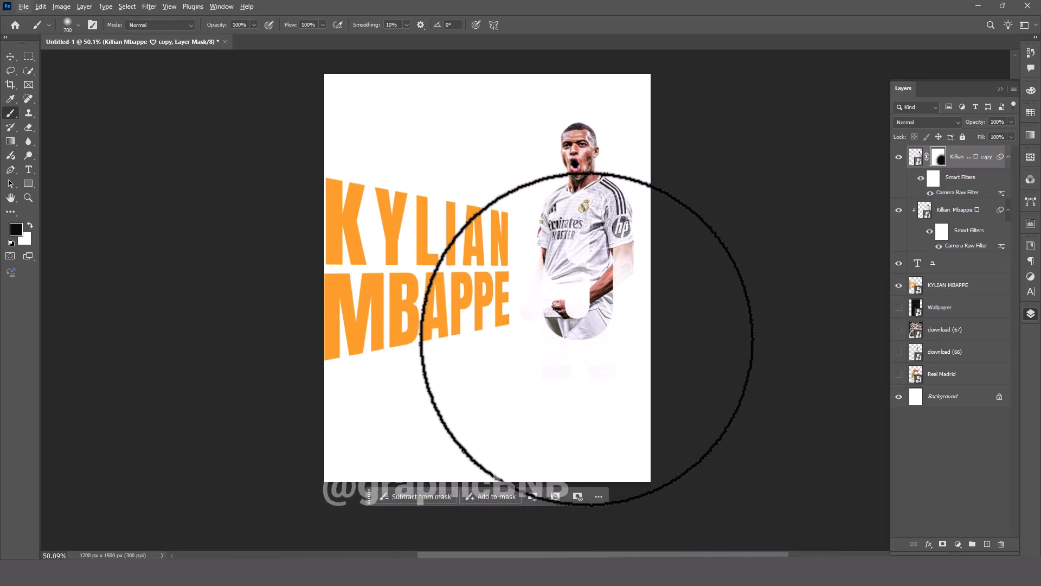
pyautogui.press('[')
pyautogui.press('[')
pyautogui.press('[')
pyautogui.press('[')
pyautogui.press('[')
pyautogui.press('[')
pyautogui.press('[')
pyautogui.press('[')
pyautogui.press('[')
pyautogui.moveTo(636, 221); pyautogui.dragTo(620, 200)
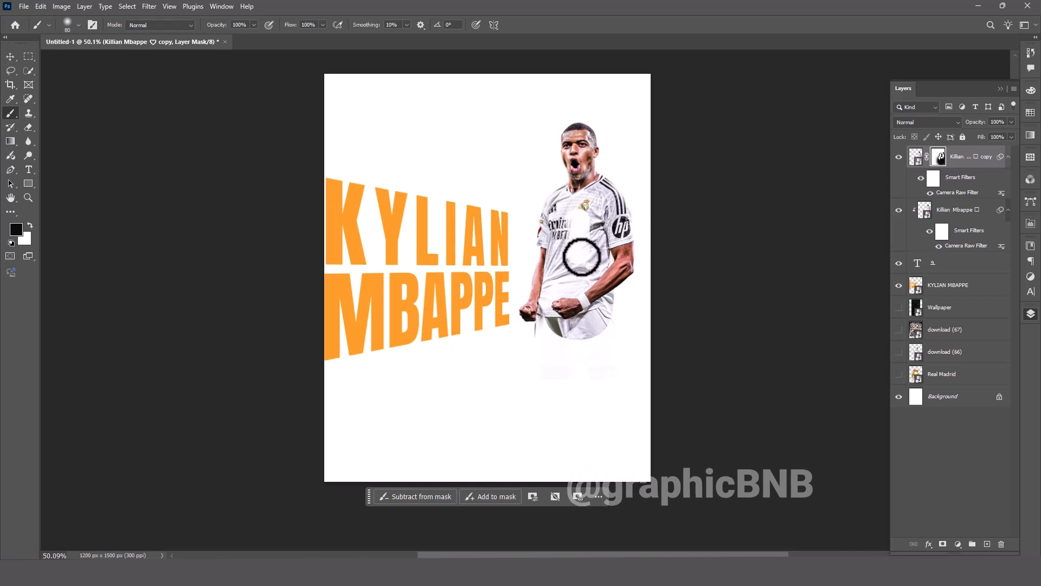
pyautogui.moveTo(579, 253)
pyautogui.mouseDown()
pyautogui.moveTo(581, 214)
pyautogui.moveTo(580, 268)
pyautogui.moveTo(541, 305)
pyautogui.moveTo(536, 343)
pyautogui.moveTo(545, 321)
pyautogui.moveTo(516, 212)
pyautogui.moveTo(510, 316)
pyautogui.mouseUp()
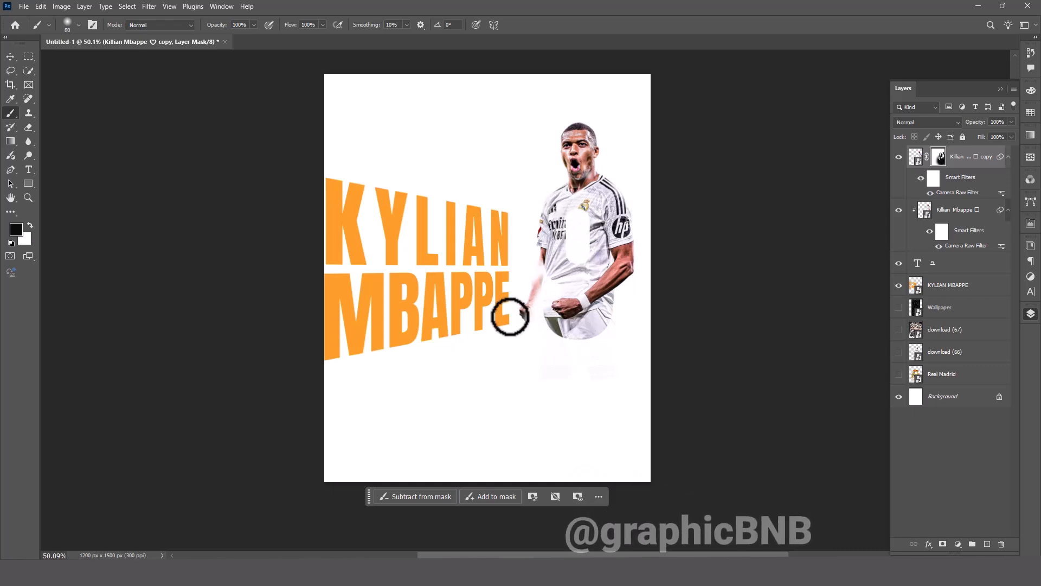
pyautogui.moveTo(537, 215); pyautogui.dragTo(546, 253)
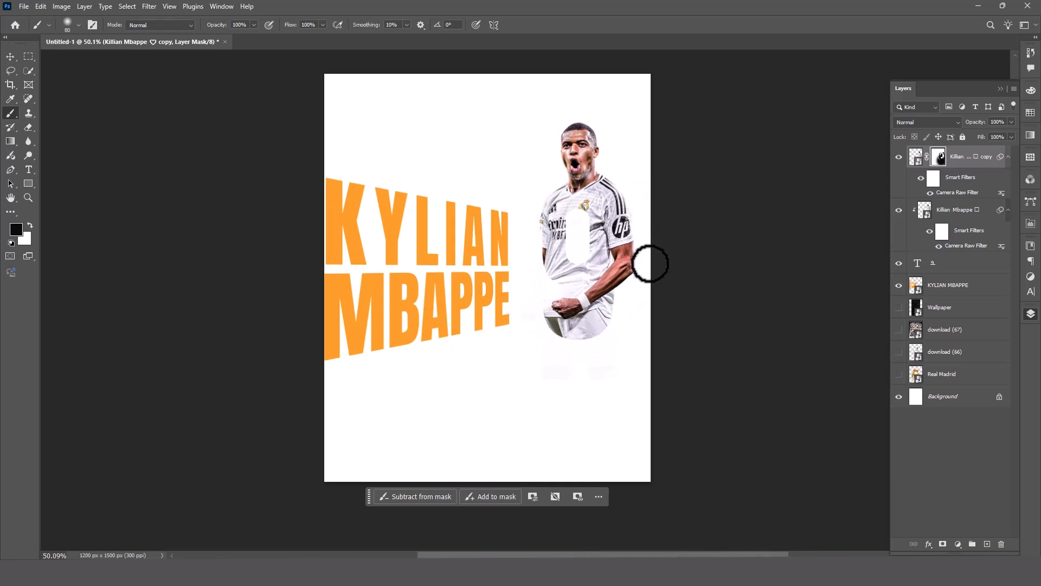
# Try a thin yellow inside stroke on the 9 text layer.
pyautogui.doubleClick(986, 270)
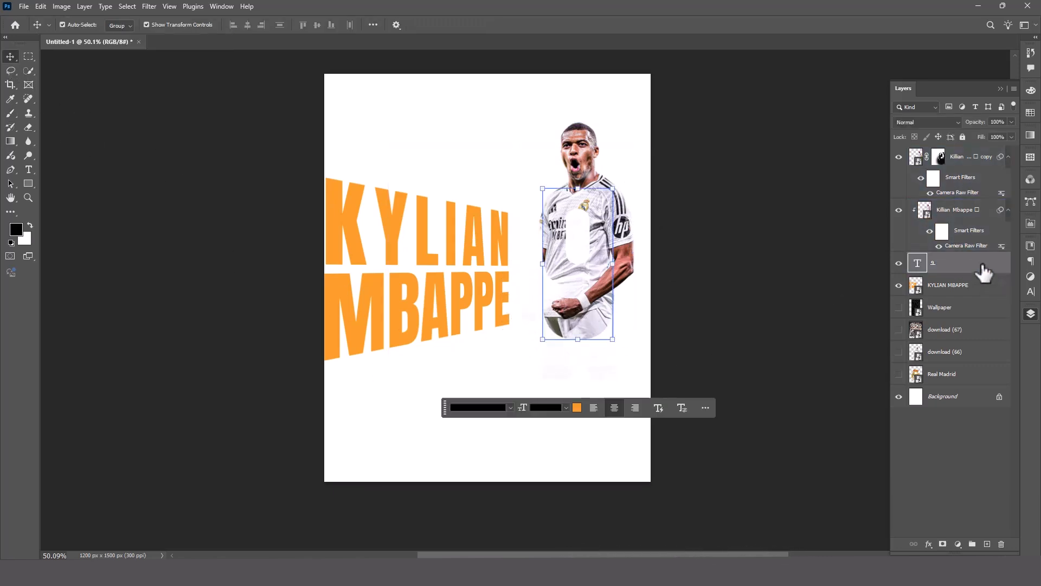
pyautogui.moveTo(450, 226); pyautogui.dragTo(397, 226)
pyautogui.click(225, 235)
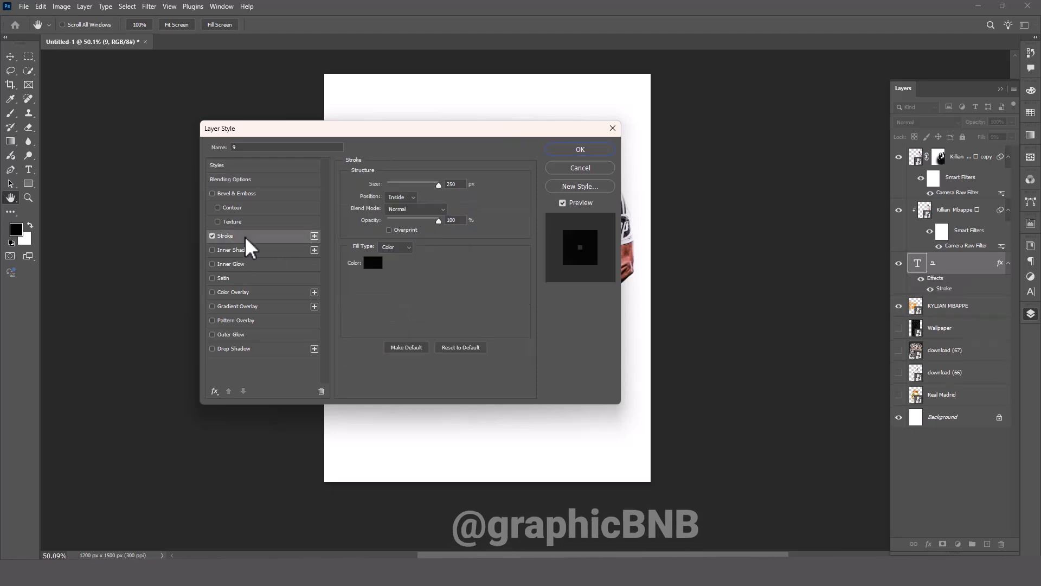
pyautogui.click(372, 262)
pyautogui.click(840, 372)
pyautogui.click(949, 367)
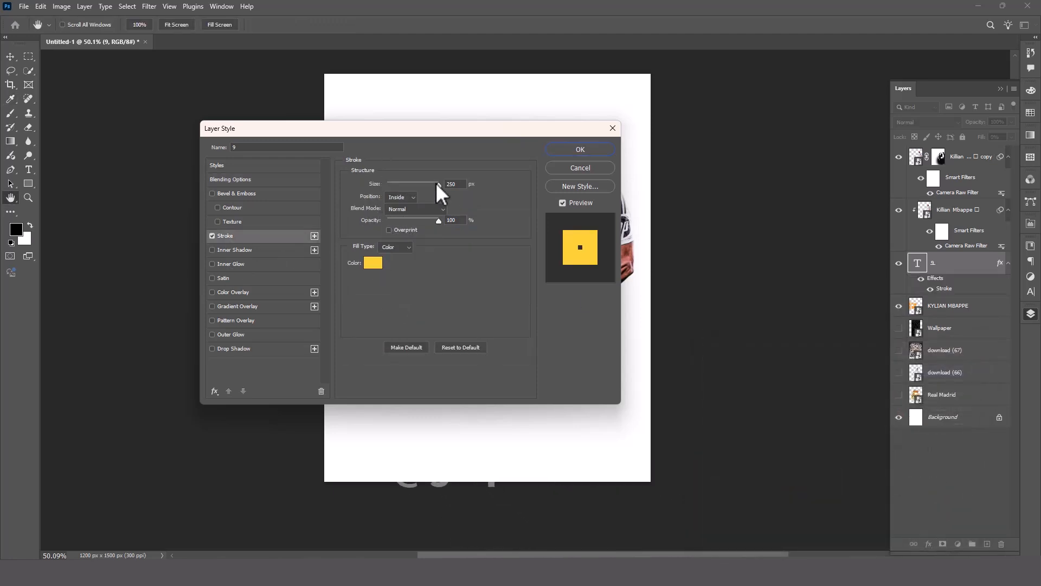
pyautogui.moveTo(396, 188); pyautogui.dragTo(389, 185)
pyautogui.press('Return')
# Try the 9 with a 0% fill, and undo its fill and stroke changes.
pyautogui.doubleClick(941, 287)
pyautogui.press('Return')
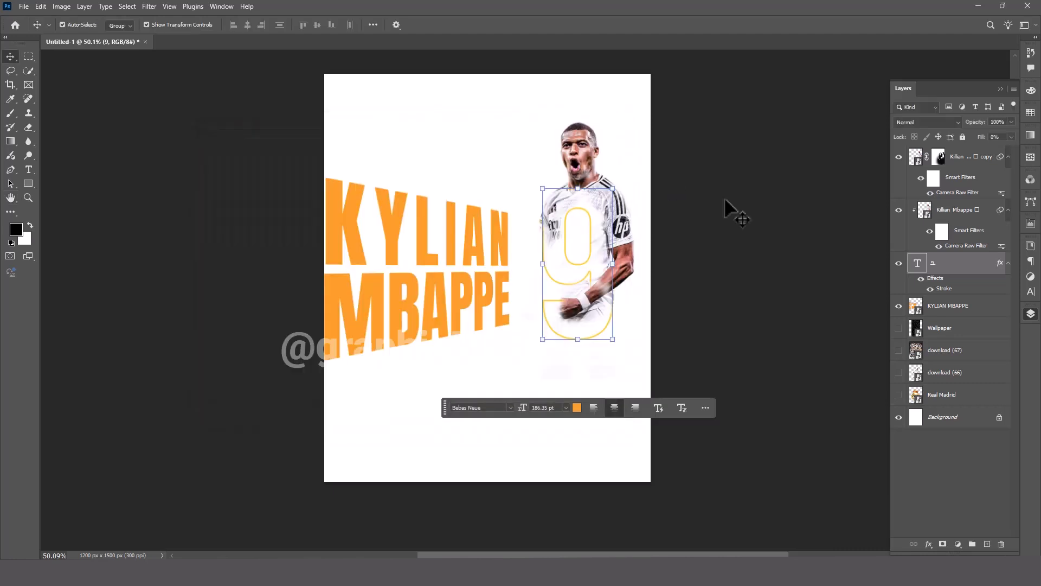
pyautogui.click(724, 199)
pyautogui.hotkey('ctrl', 'z')
pyautogui.hotkey('ctrl', 'z')
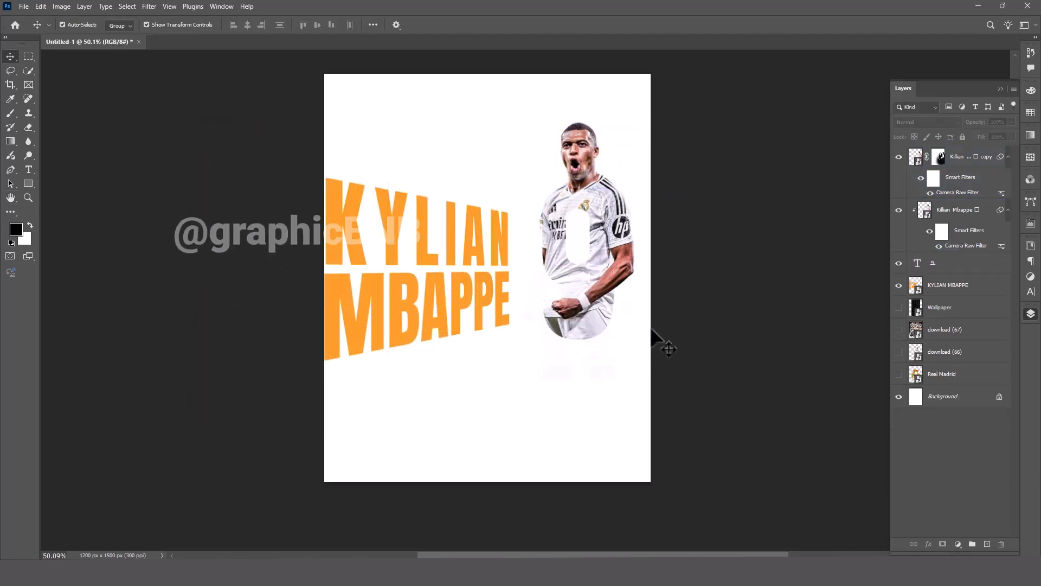
# Show the download (67) team image, enlarge it beyond the canvas edges and lower its opacity to 8%.
pyautogui.click(899, 329)
pyautogui.click(947, 329)
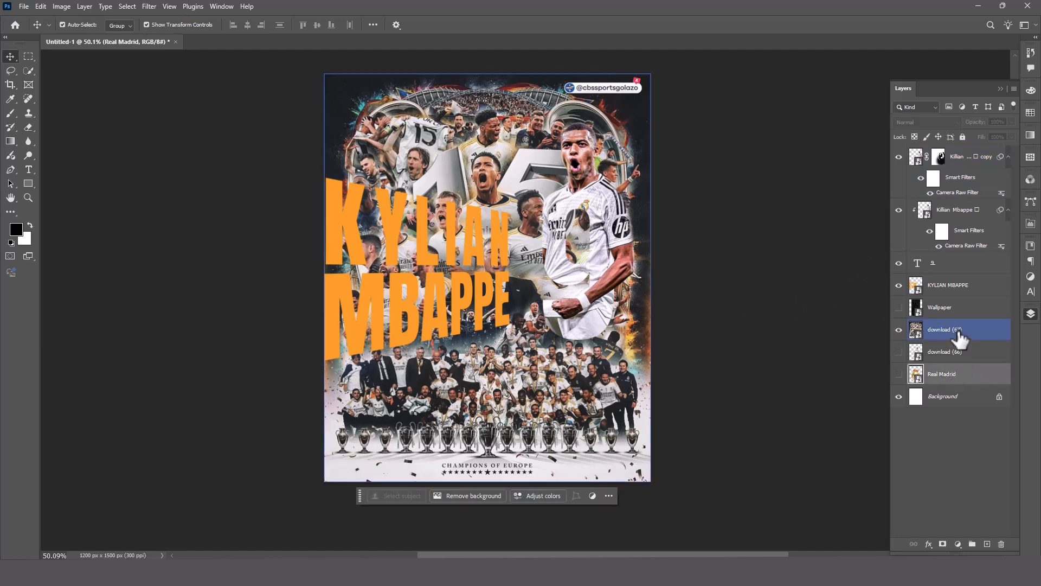
pyautogui.moveTo(975, 121); pyautogui.dragTo(861, 175)
pyautogui.moveTo(651, 275); pyautogui.dragTo(753, 278)
pyautogui.moveTo(644, 282); pyautogui.dragTo(607, 297)
pyautogui.moveTo(710, 296); pyautogui.dragTo(722, 297)
pyautogui.press('Return')
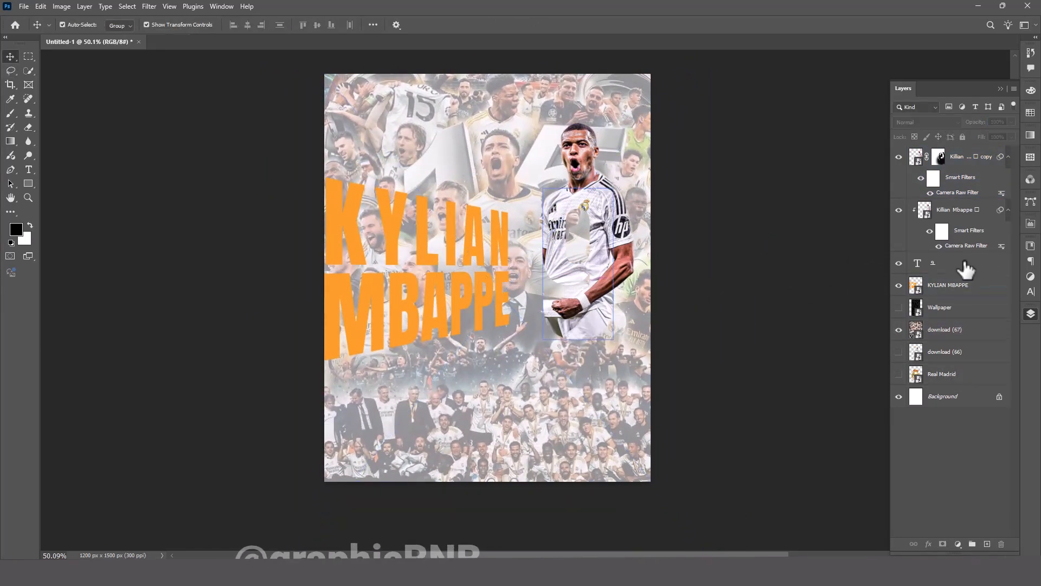
pyautogui.moveTo(977, 122); pyautogui.dragTo(955, 129)
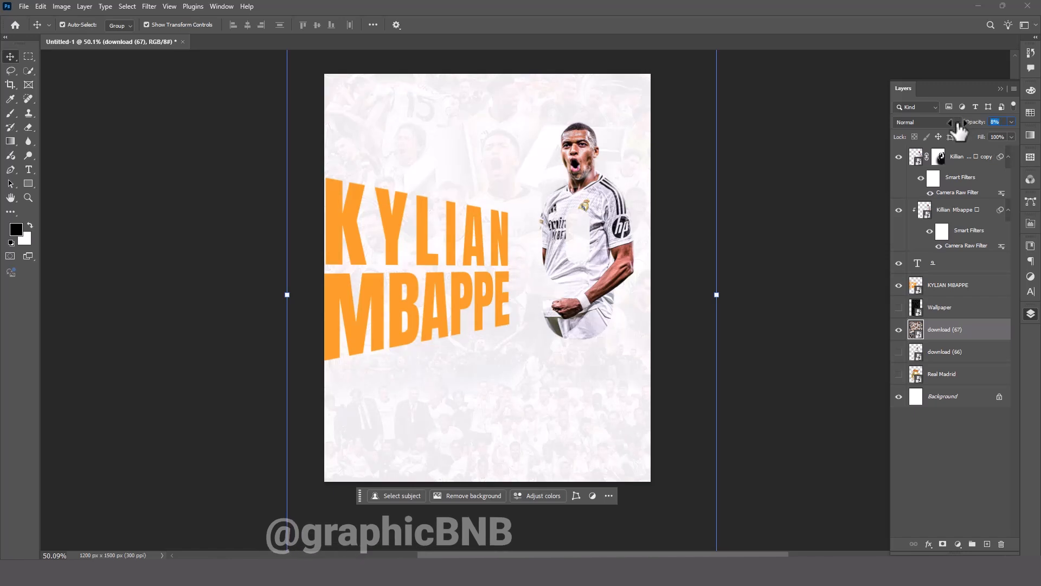
# Add a Solid Color fill layer above the team image and make it dark navy blue.
pyautogui.click(957, 543)
pyautogui.click(976, 355)
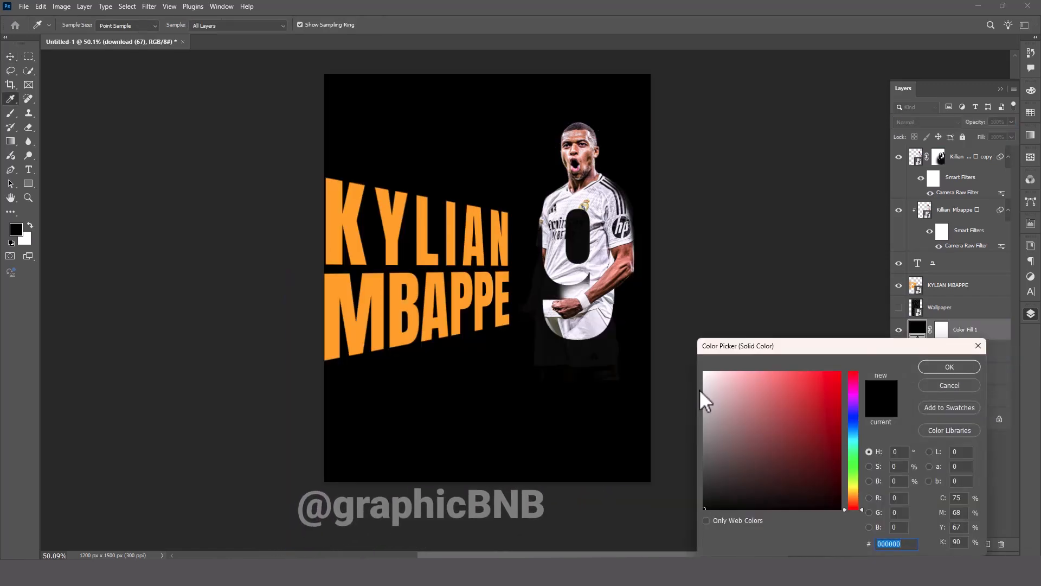
pyautogui.moveTo(703, 400); pyautogui.dragTo(840, 480)
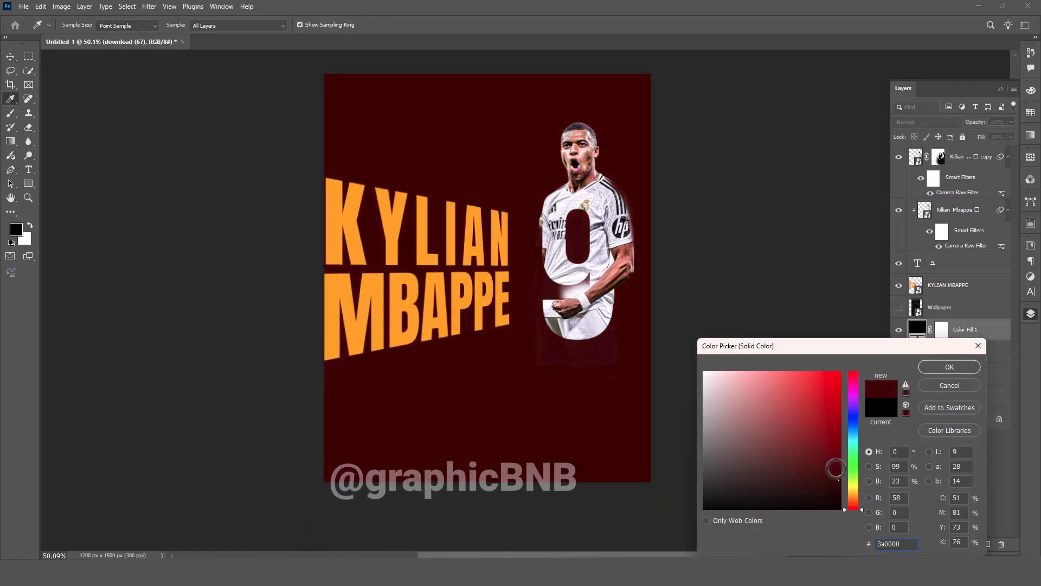
pyautogui.moveTo(585, 207); pyautogui.dragTo(589, 203)
pyautogui.click(588, 202)
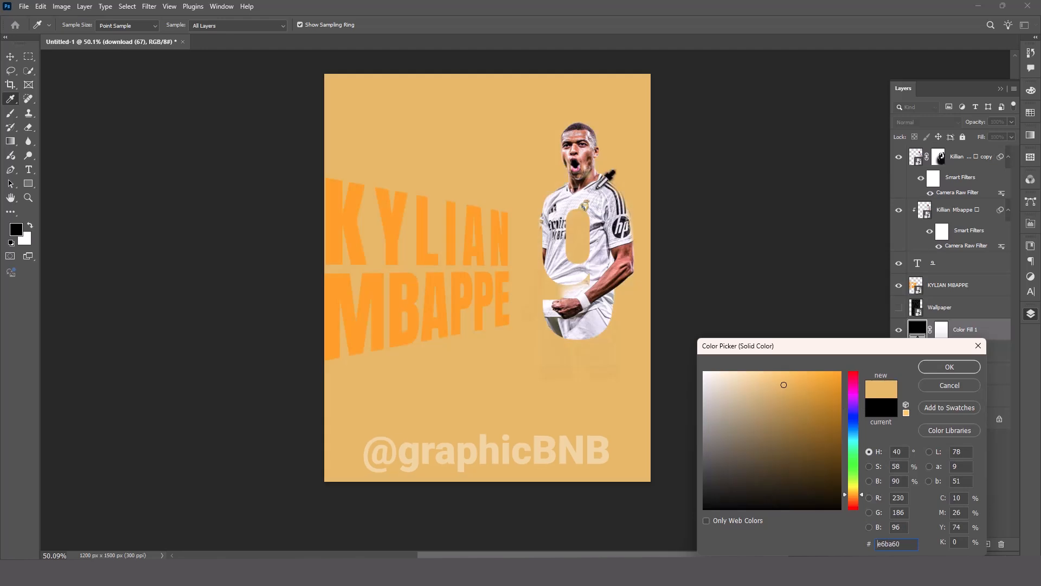
pyautogui.click(612, 193)
pyautogui.moveTo(626, 252); pyautogui.dragTo(606, 293)
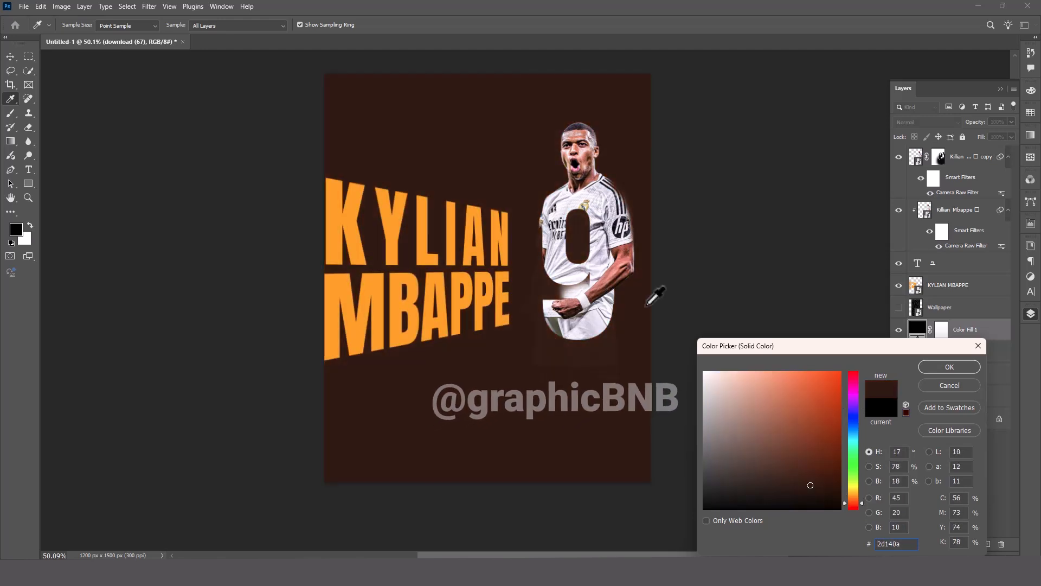
pyautogui.click(854, 422)
pyautogui.press('Return')
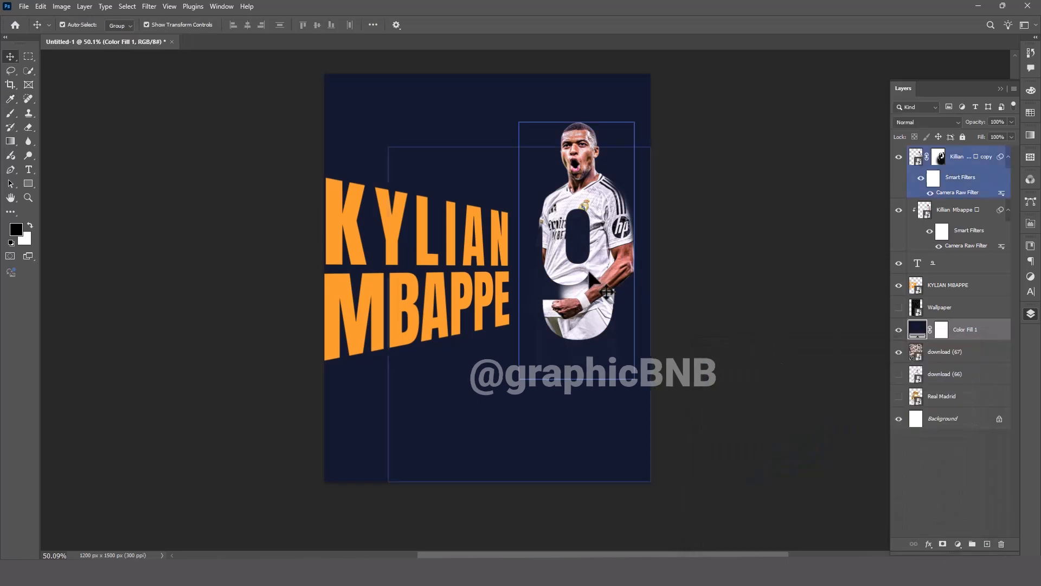
# Clean up the duplicate player's mask around the shoulder and arm edges with the 80 px brush.
pyautogui.click(590, 273)
pyautogui.press('b')
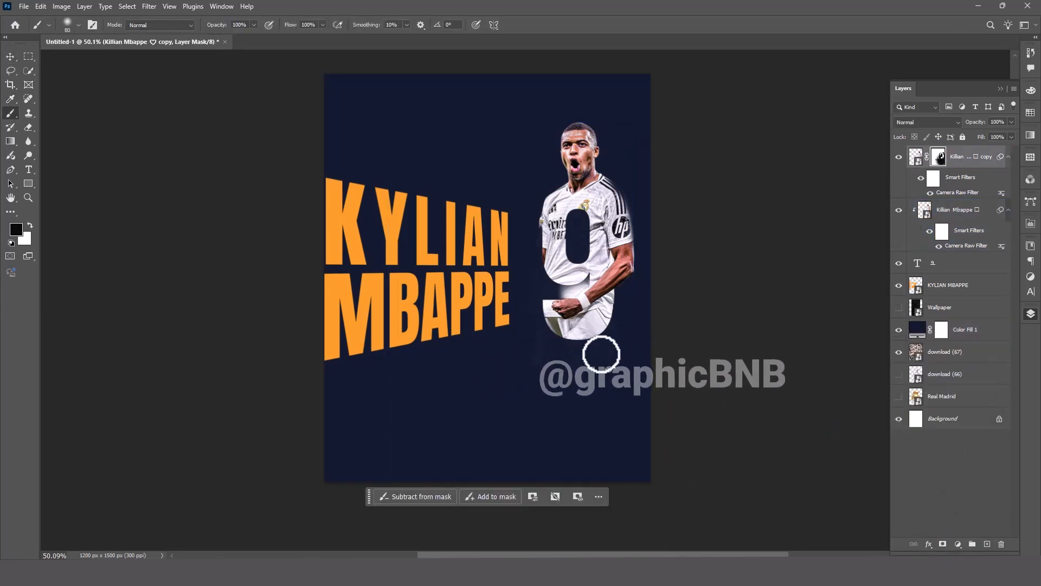
pyautogui.press('x')
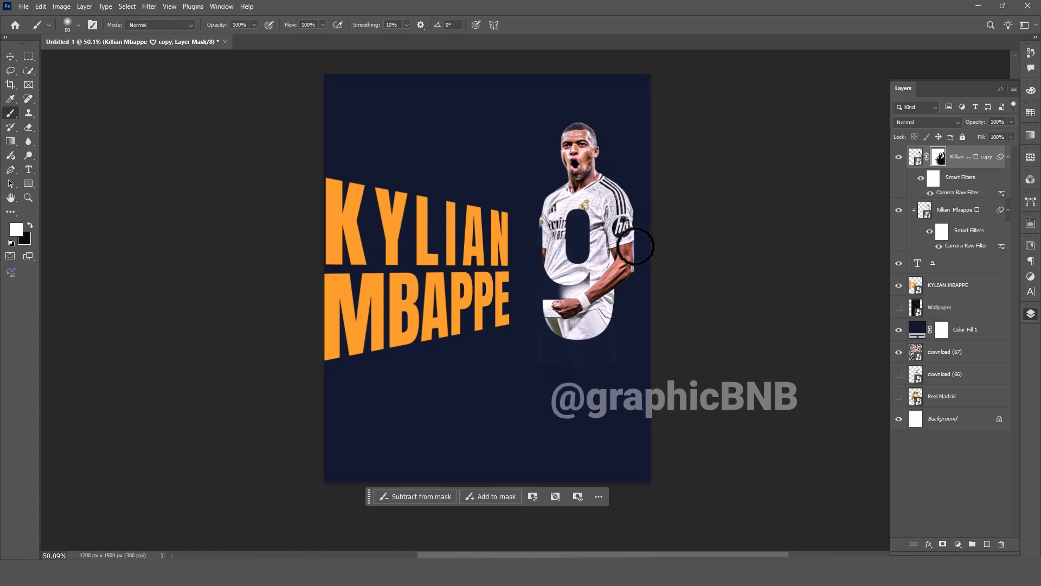
pyautogui.press('x')
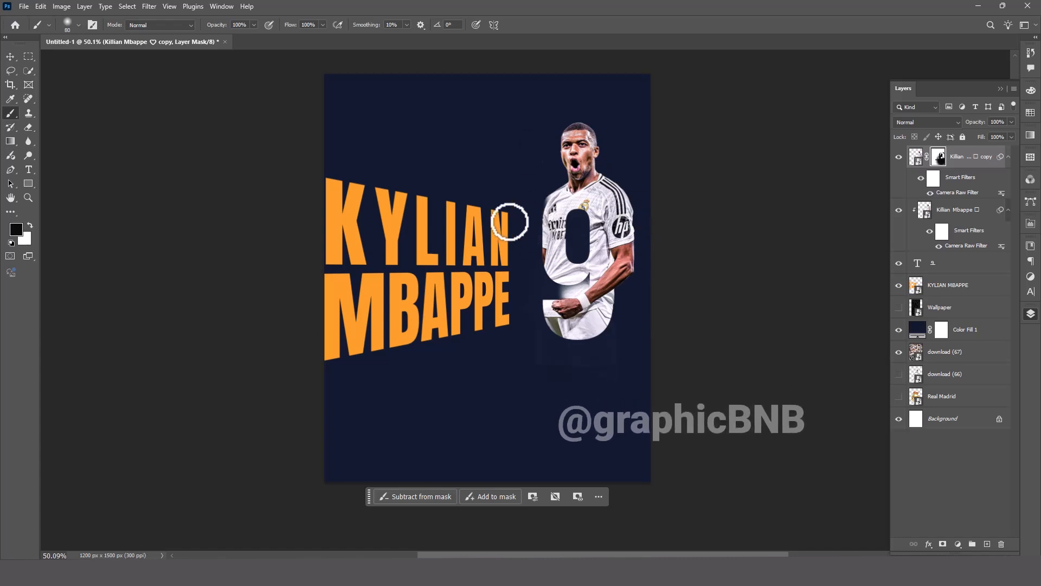
pyautogui.press('v')
# Add a 5 px stroke to the 9 text layer with its position set to Outside.
pyautogui.click(959, 264)
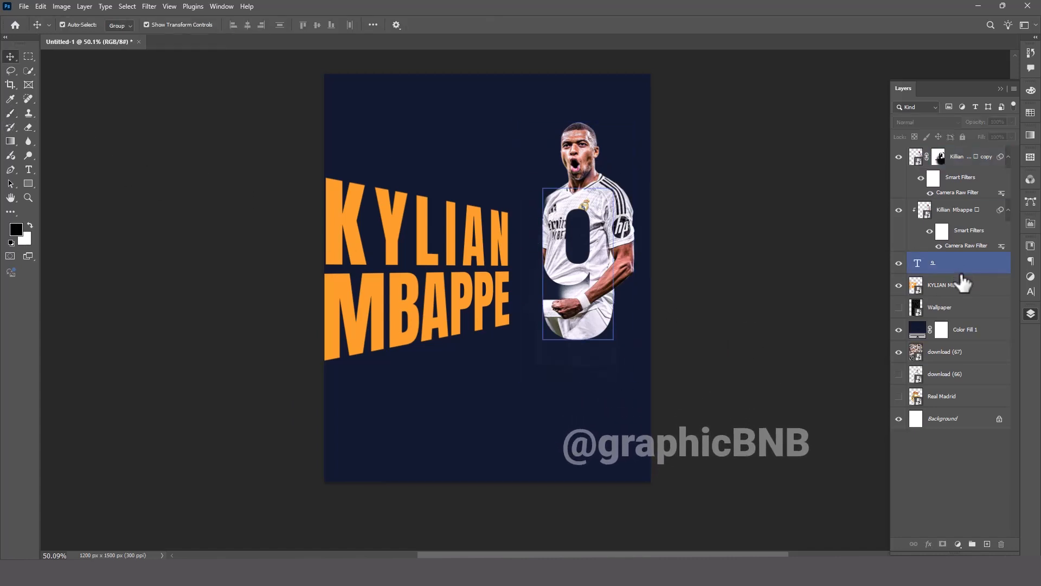
pyautogui.doubleClick(979, 271)
pyautogui.moveTo(472, 129); pyautogui.dragTo(593, 293)
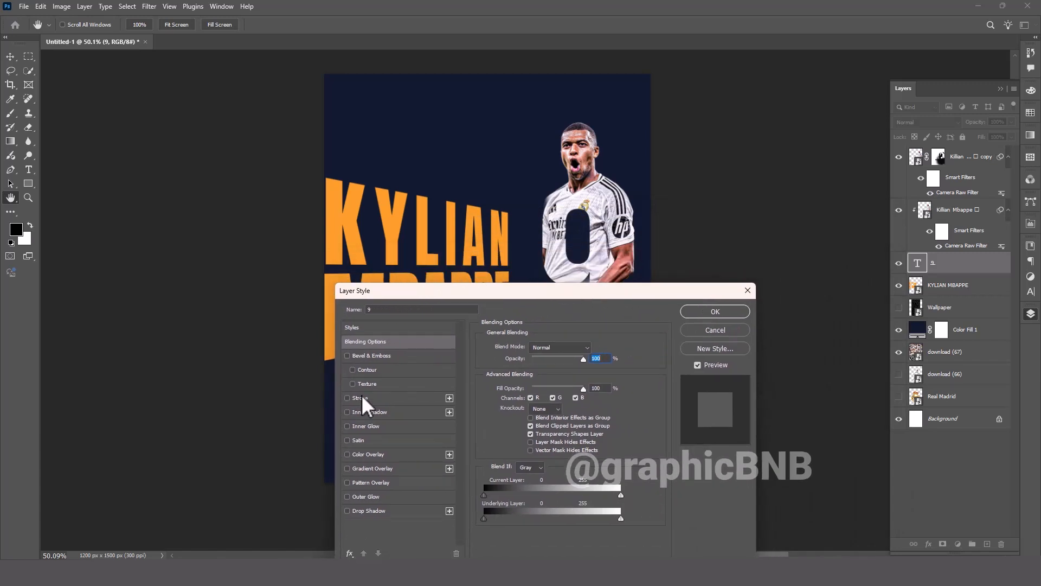
pyautogui.click(361, 398)
pyautogui.click(534, 359)
pyautogui.click(542, 369)
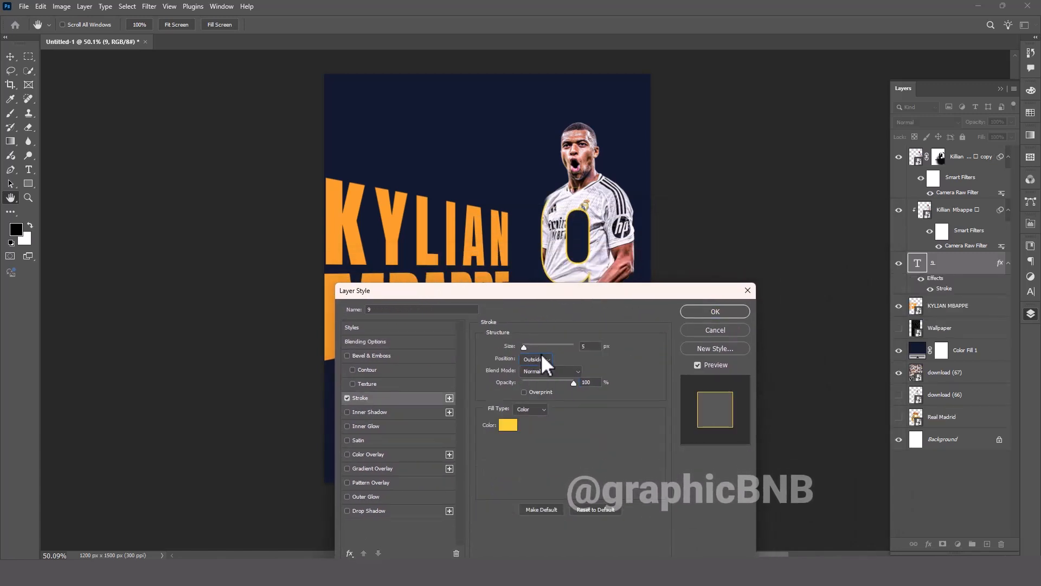
# Set the 9's stroke color to the orange sampled from the KYLIAN MBAPPE title and apply the layer style.
pyautogui.click(508, 424)
pyautogui.click(626, 251)
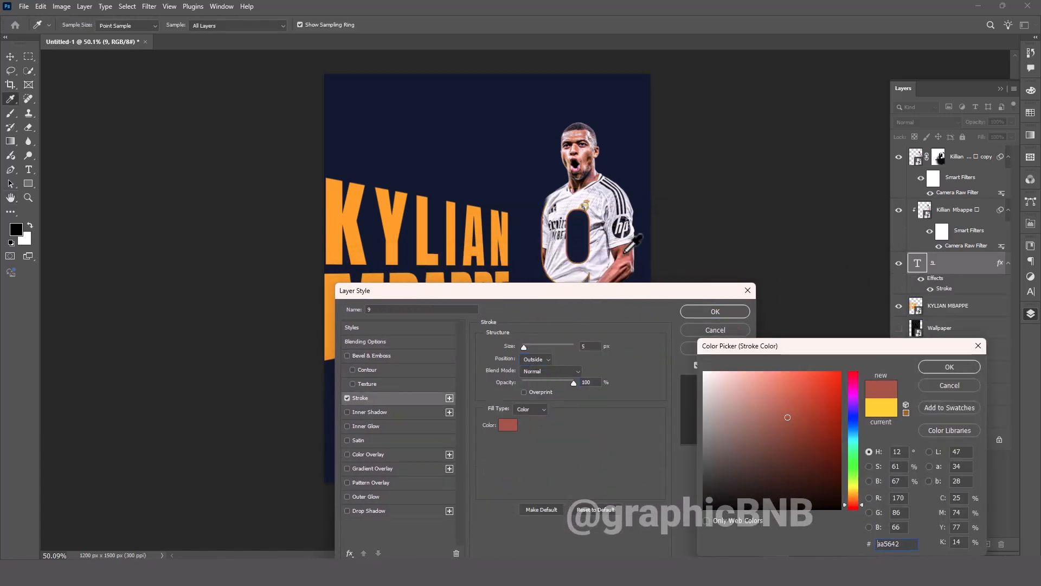
pyautogui.click(506, 252)
pyautogui.click(949, 367)
pyautogui.click(715, 312)
pyautogui.click(585, 329)
pyautogui.click(747, 261)
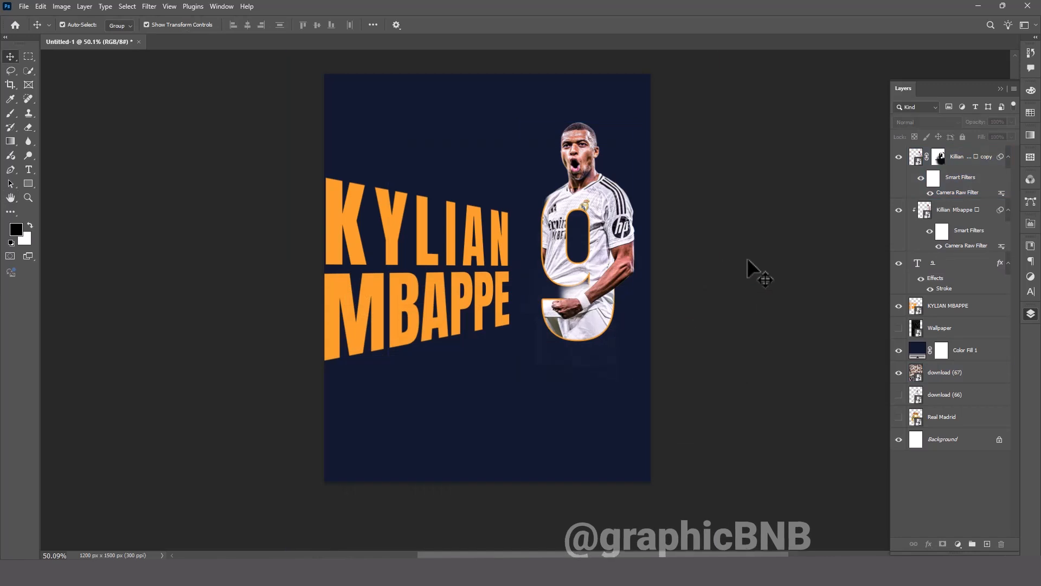
# Show the download (66) running player image and bring it to the top of the layer stack, over the title.
pyautogui.click(899, 396)
pyautogui.moveTo(934, 395); pyautogui.dragTo(933, 144)
pyautogui.moveTo(507, 246); pyautogui.dragTo(500, 264)
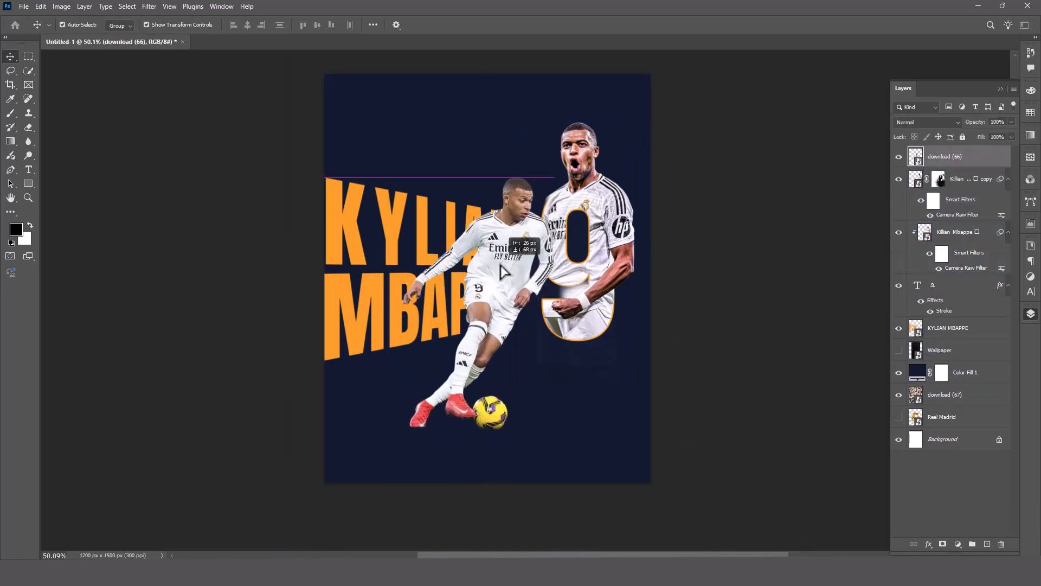
# Scale the running player down to about 27.75% and position him over the end of the MBAPPE title.
pyautogui.hotkey('ctrl', 't')
pyautogui.moveTo(487, 175)
pyautogui.mouseDown()
pyautogui.moveTo(489, 93)
pyautogui.moveTo(487, 178)
pyautogui.mouseUp()
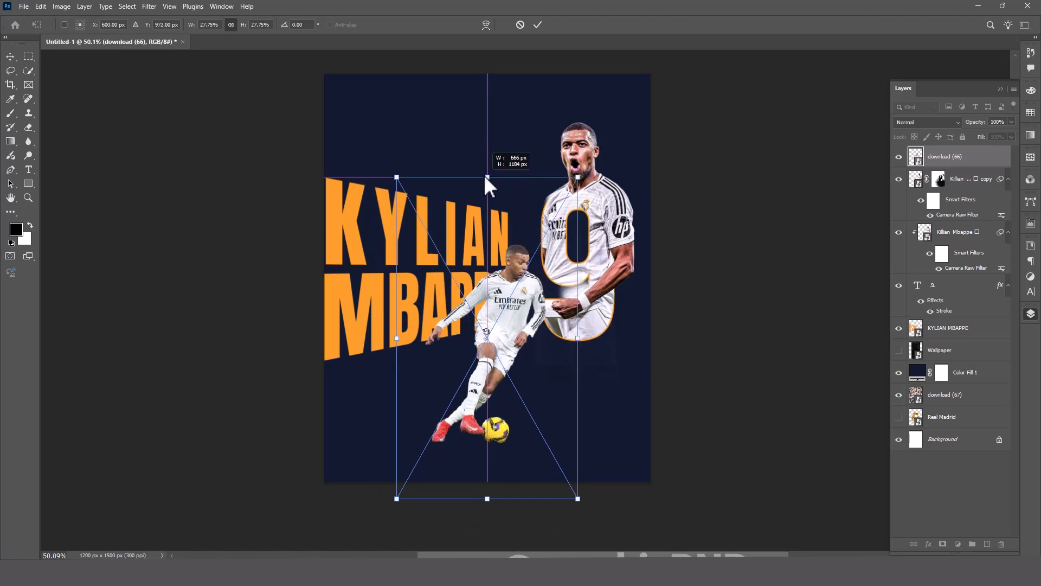
pyautogui.moveTo(499, 305); pyautogui.dragTo(499, 295)
pyautogui.press('Return')
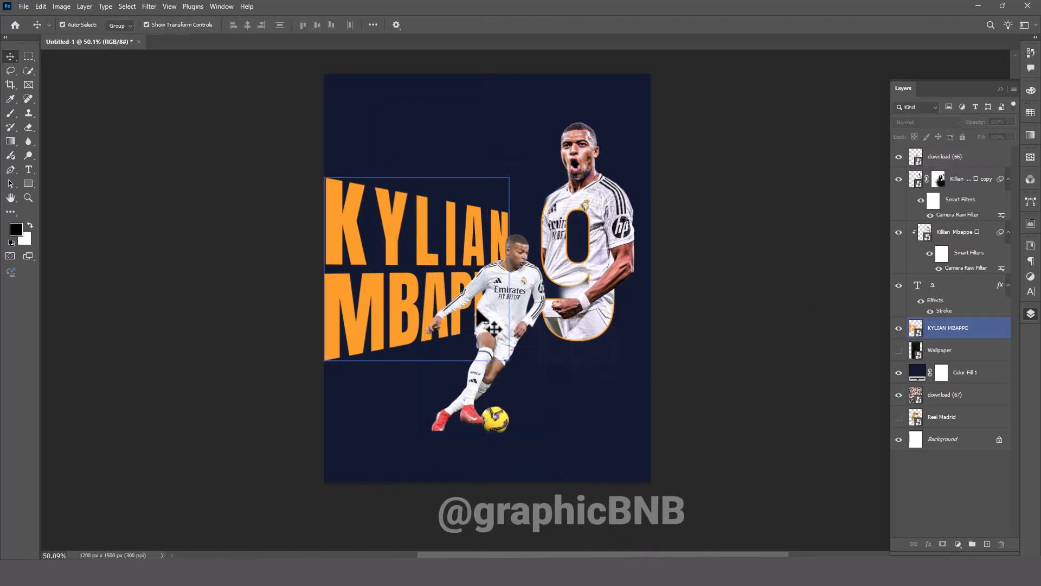
pyautogui.moveTo(511, 319); pyautogui.dragTo(490, 326)
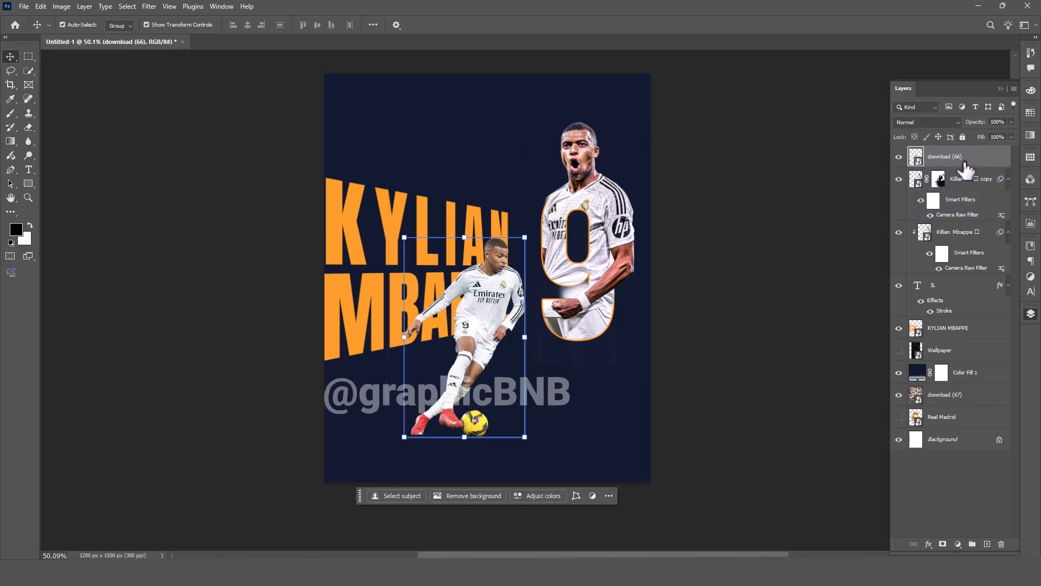
pyautogui.click(961, 235)
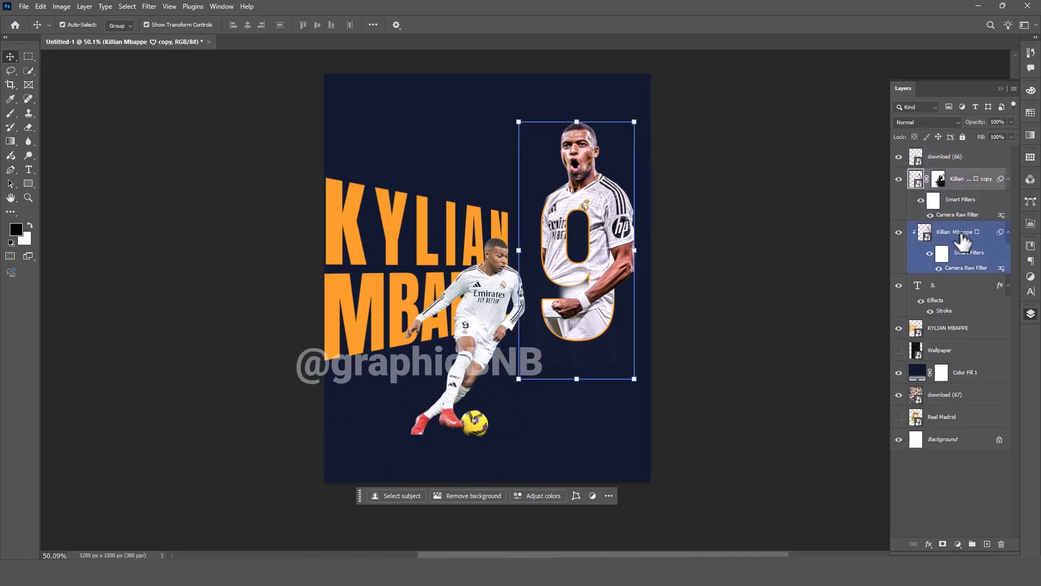
pyautogui.click(149, 7)
pyautogui.moveTo(187, 142)
pyautogui.click(303, 142)
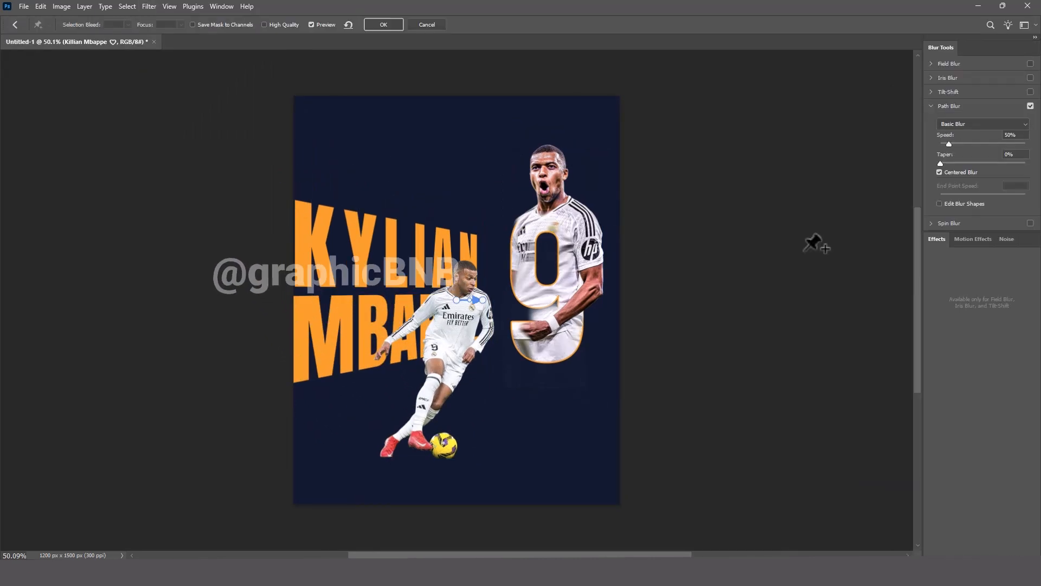
pyautogui.click(571, 255)
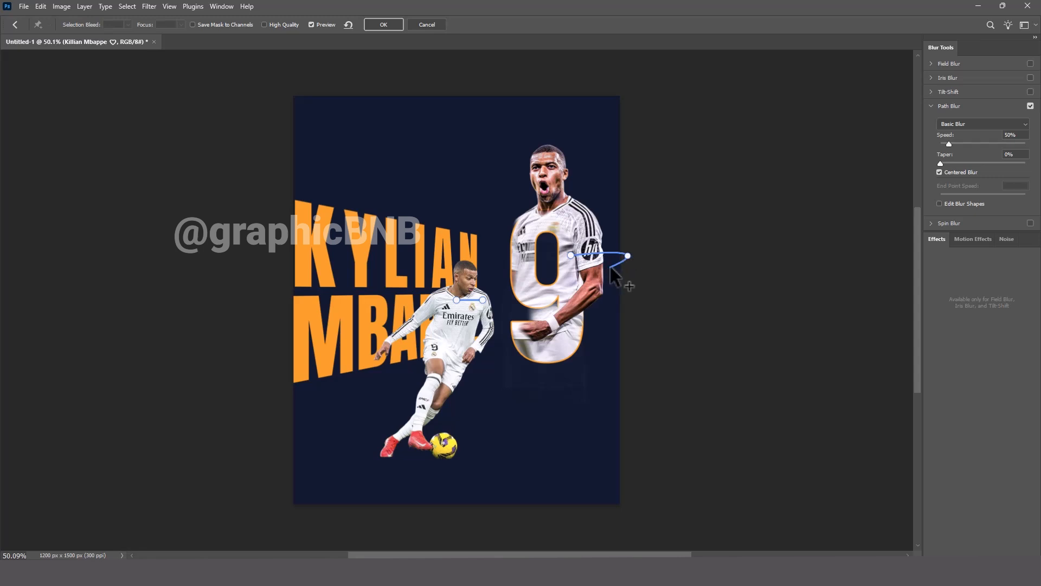
pyautogui.click(427, 25)
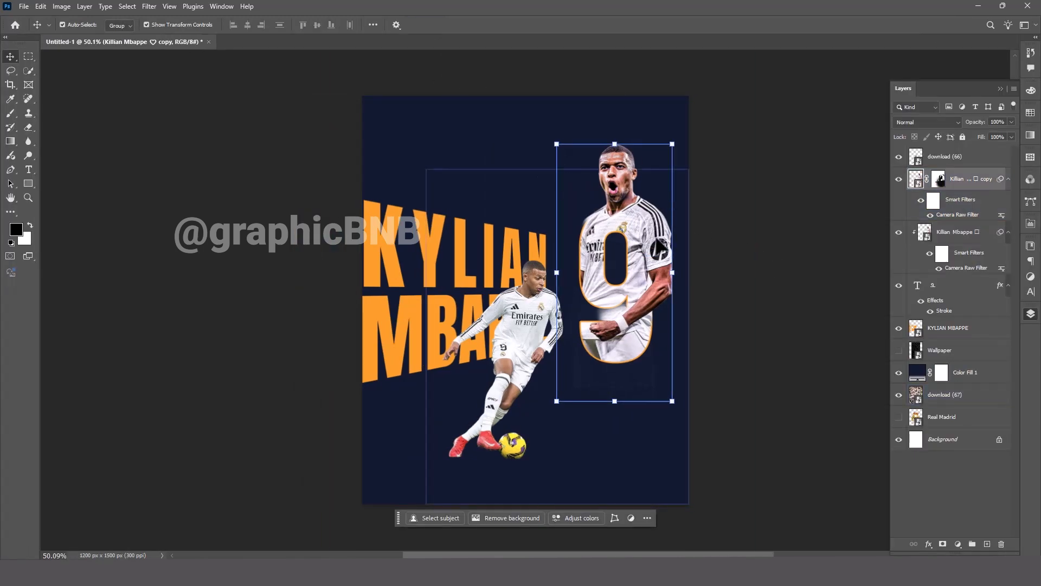
# Duplicate the download (66) running player and start a Path Blur on the original, with a path from his waist back over the MBAPPE title.
pyautogui.click(533, 316)
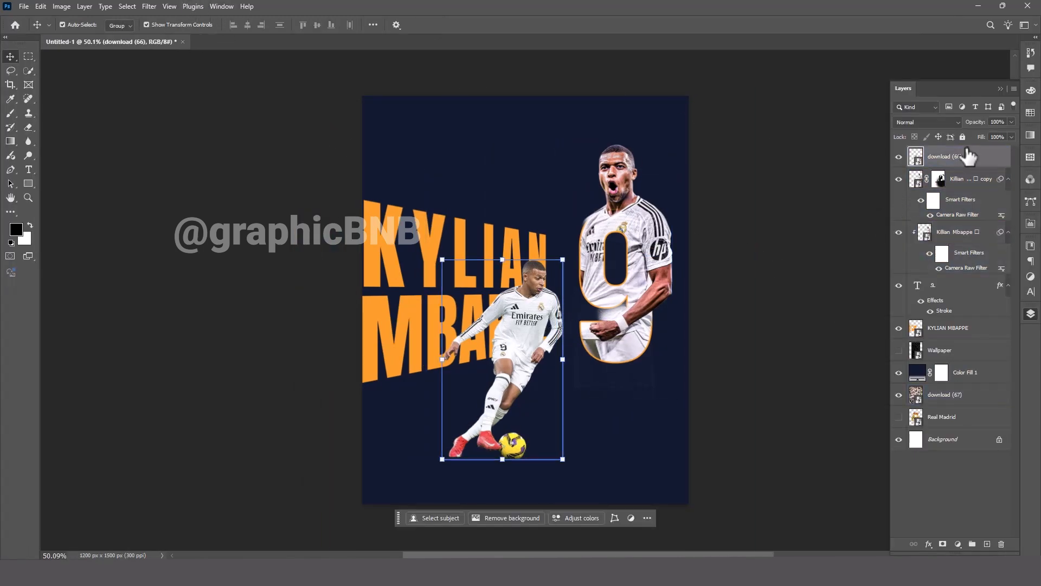
pyautogui.hotkey('ctrl', 'j')
pyautogui.click(965, 179)
pyautogui.click(149, 6)
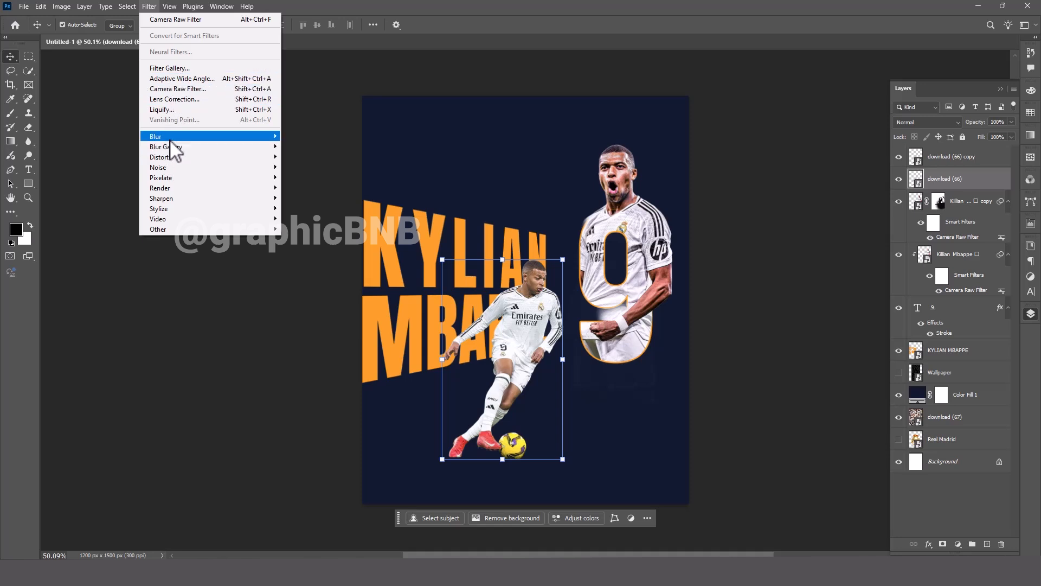
pyautogui.moveTo(174, 148)
pyautogui.click(304, 176)
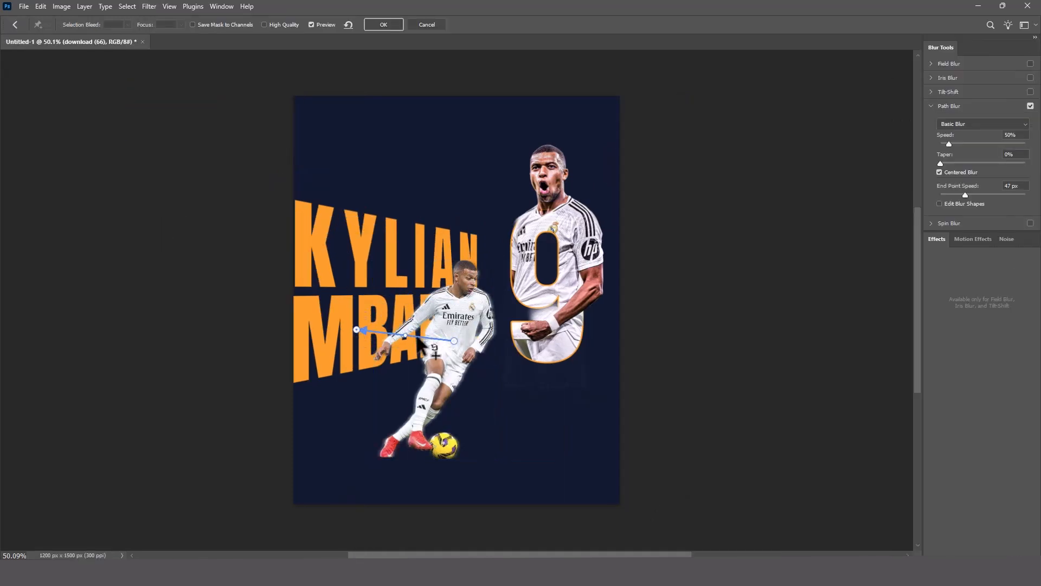
# Turn off Centered Blur, set the Path Blur speed to 86% and apply it to the running player.
pyautogui.moveTo(966, 194); pyautogui.dragTo(973, 194)
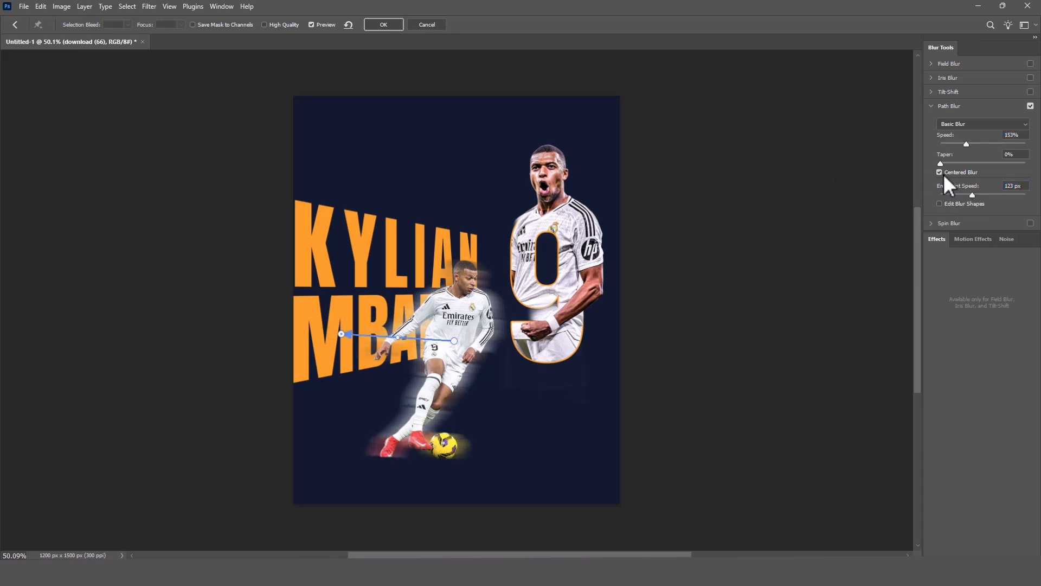
pyautogui.click(943, 174)
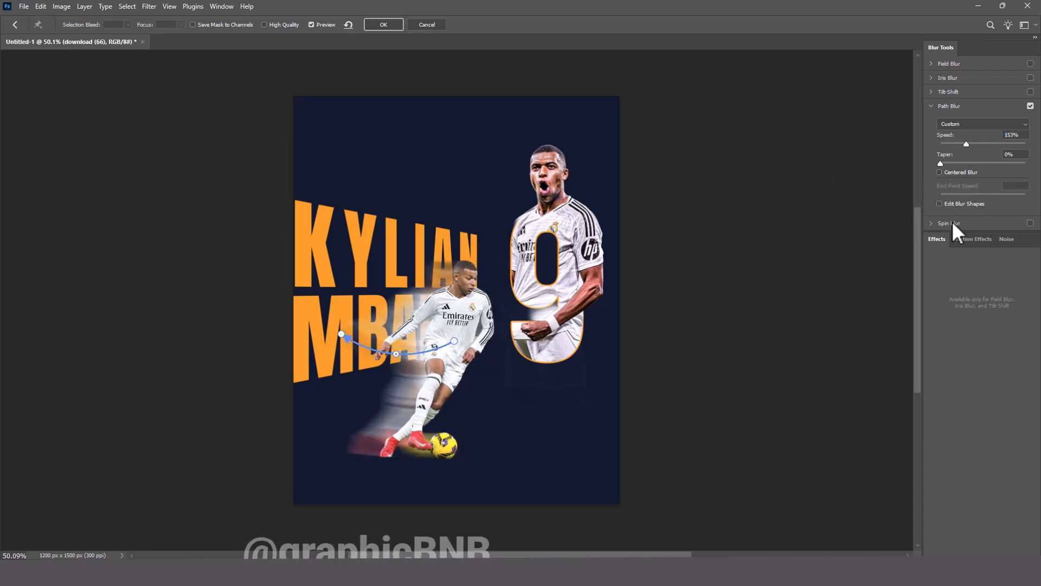
pyautogui.moveTo(965, 146); pyautogui.dragTo(955, 145)
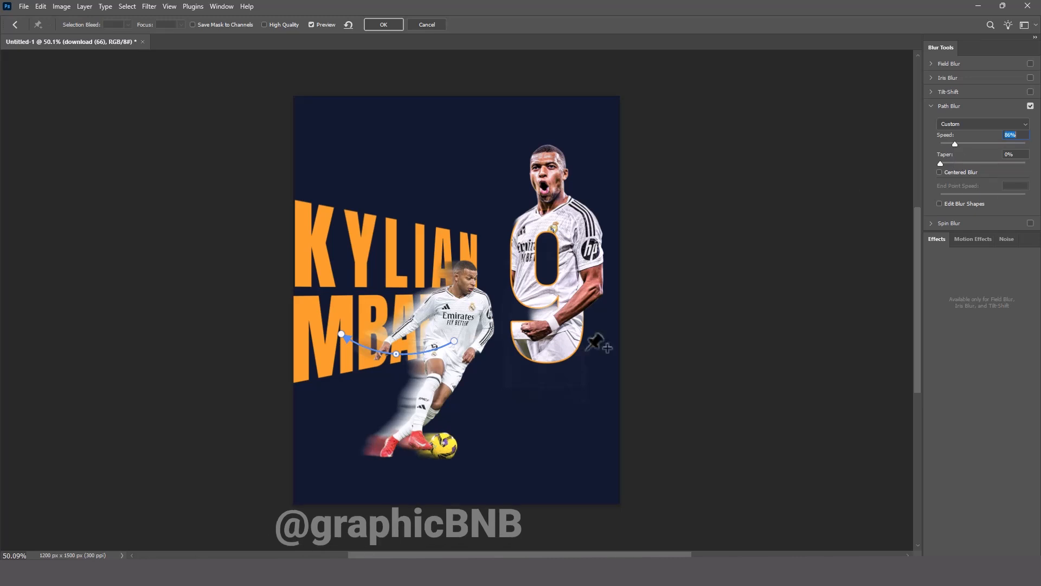
pyautogui.click(380, 25)
# Duplicate the masked Killian Mbappe copy layer together with its mask and smart filter.
pyautogui.click(939, 233)
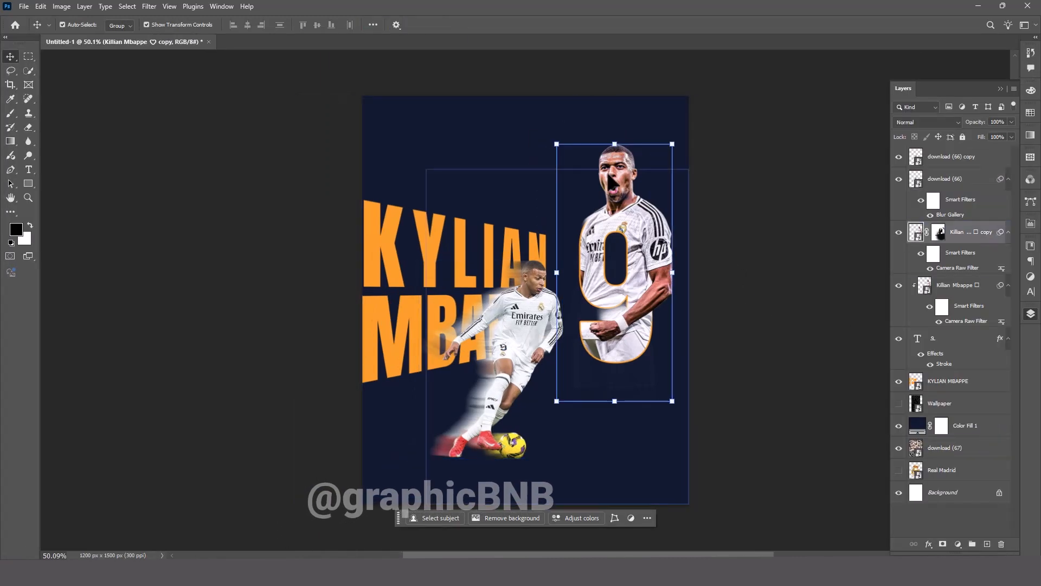
pyautogui.click(916, 234)
pyautogui.hotkey('ctrl', 'j')
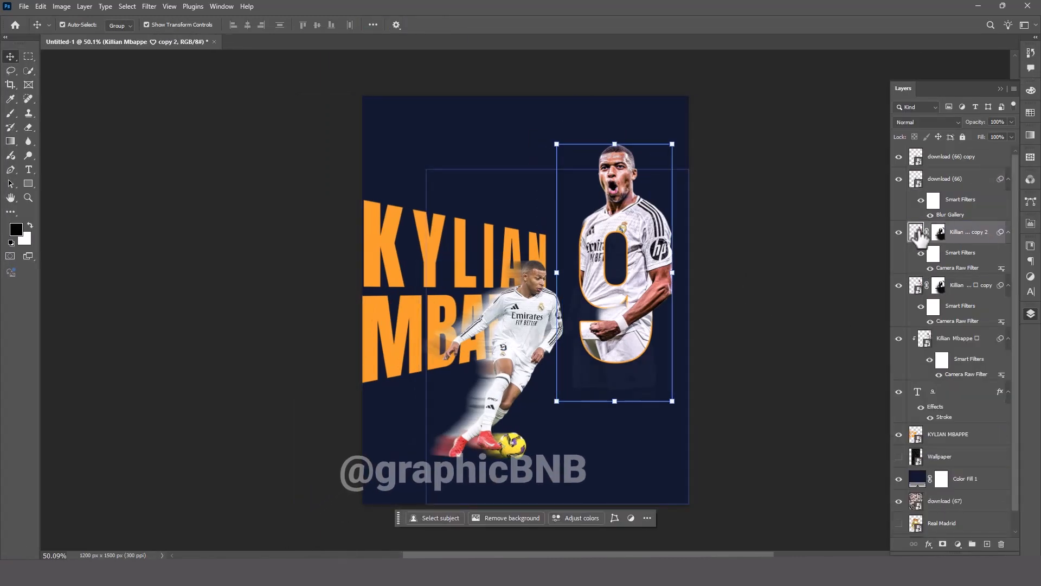
# Retouch the masks of both celebrating-player copies with the brush around his forearm and fist over the 9.
pyautogui.click(939, 234)
pyautogui.press('b')
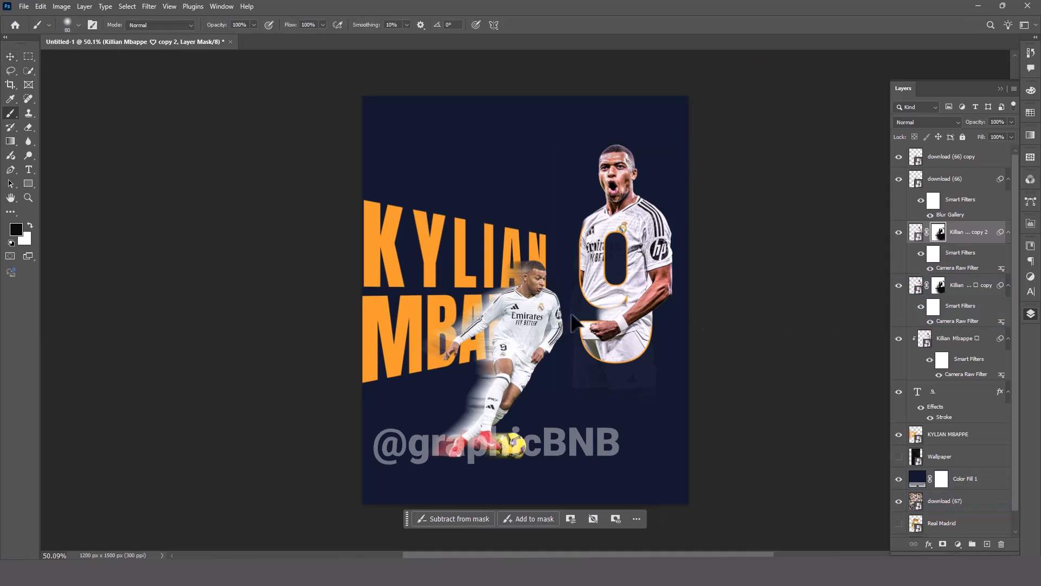
pyautogui.press('x')
pyautogui.moveTo(615, 313); pyautogui.dragTo(606, 309)
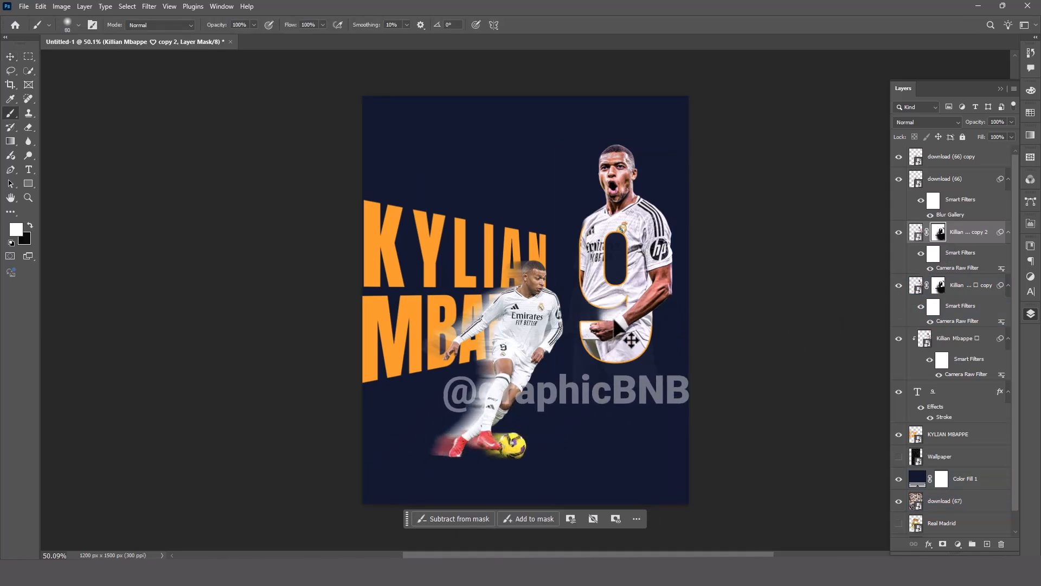
pyautogui.click(938, 285)
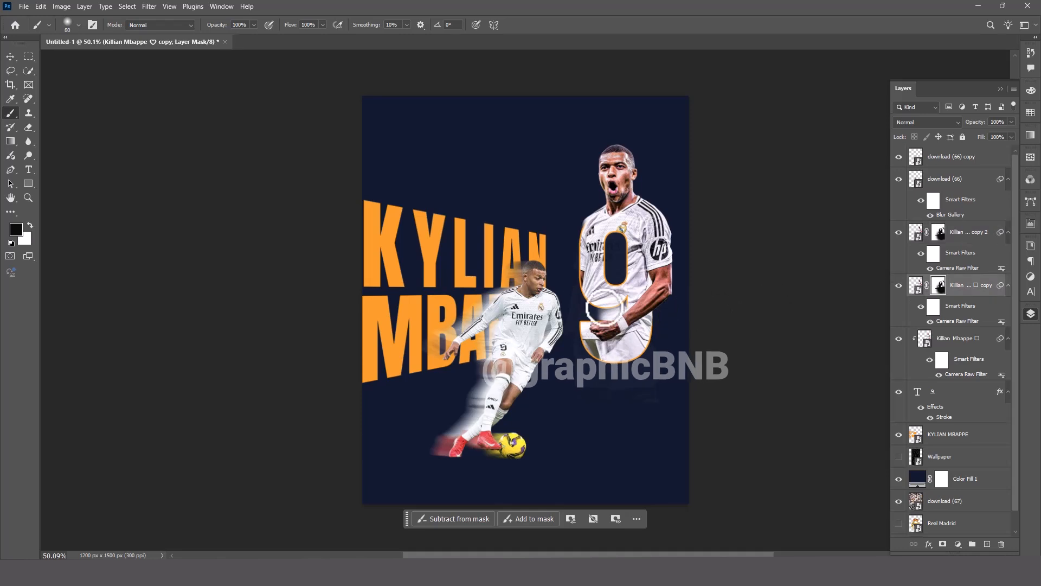
pyautogui.press('x')
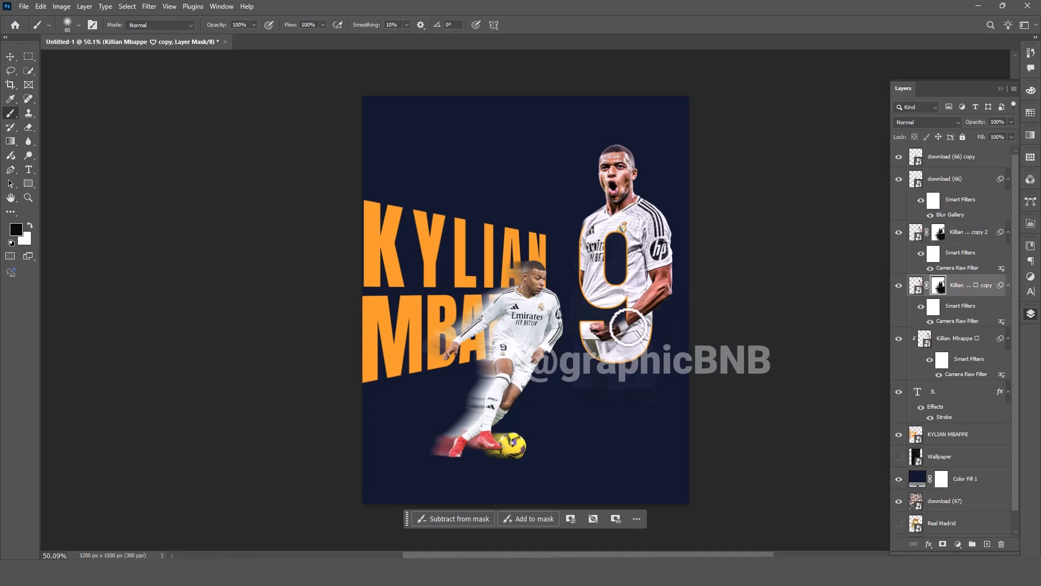
pyautogui.click(938, 233)
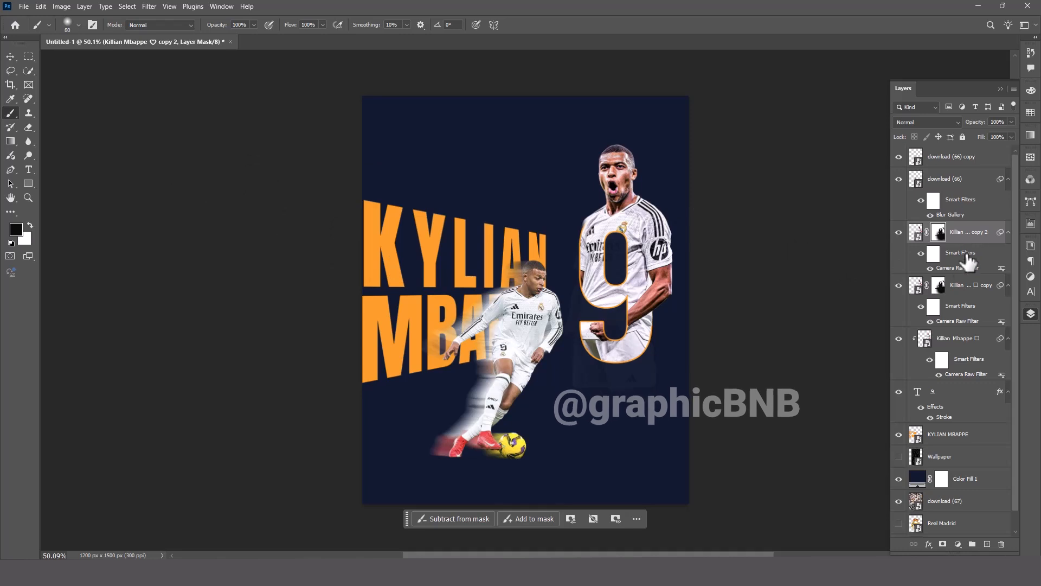
pyautogui.click(963, 285)
pyautogui.click(150, 7)
pyautogui.moveTo(180, 158)
pyautogui.click(304, 190)
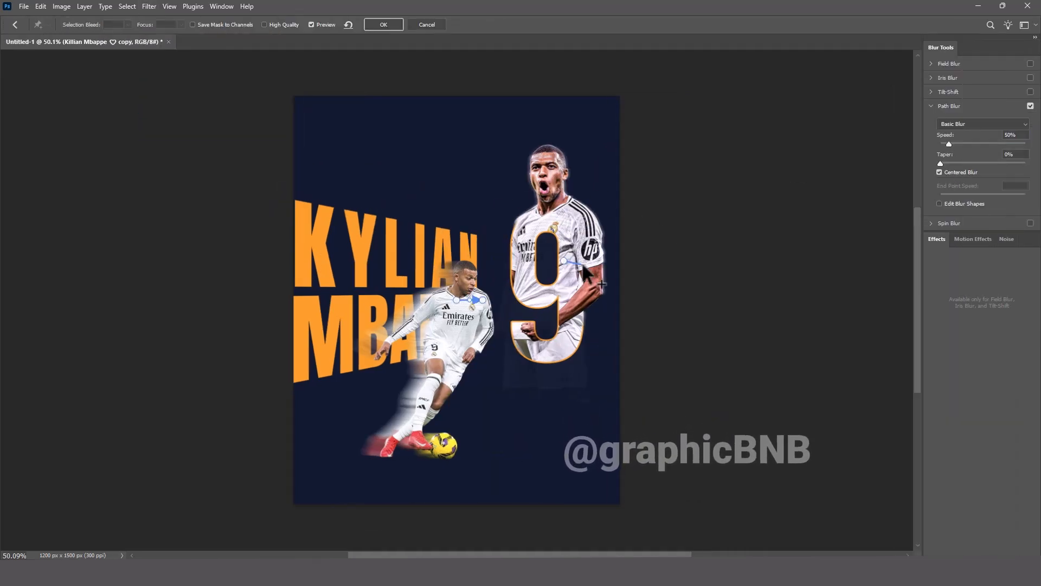
pyautogui.click(384, 25)
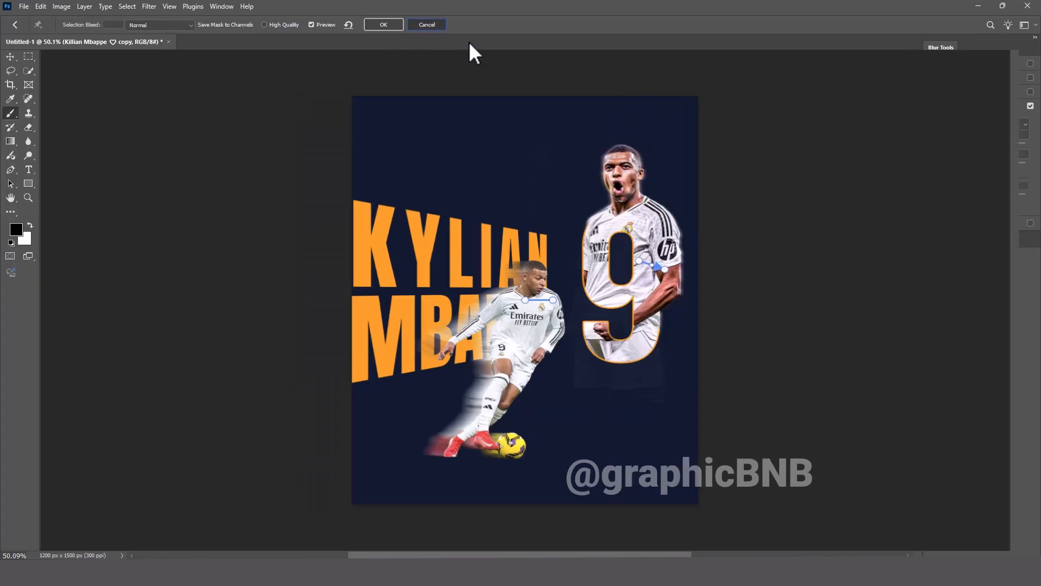
# Apply a Path Blur to the lower celebrating-player copy along a long outward curve, with speed 102%, taper 14% and Centered Blur off.
pyautogui.click(150, 6)
pyautogui.moveTo(180, 158)
pyautogui.click(301, 191)
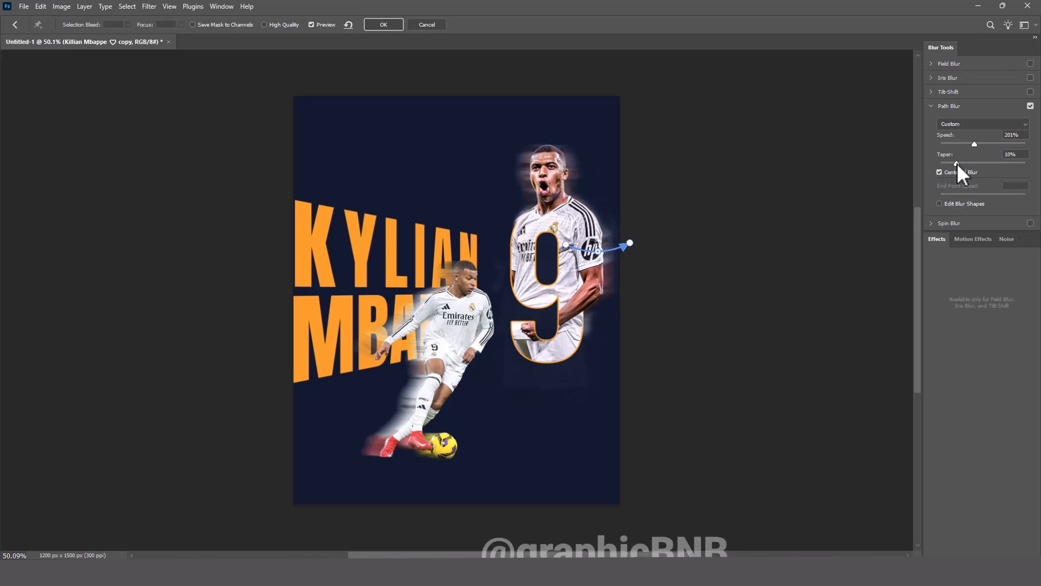
pyautogui.moveTo(971, 142)
pyautogui.mouseDown()
pyautogui.moveTo(944, 148)
pyautogui.moveTo(957, 148)
pyautogui.mouseUp()
pyautogui.moveTo(630, 243); pyautogui.dragTo(735, 244)
pyautogui.moveTo(603, 260); pyautogui.dragTo(630, 276)
pyautogui.click(940, 172)
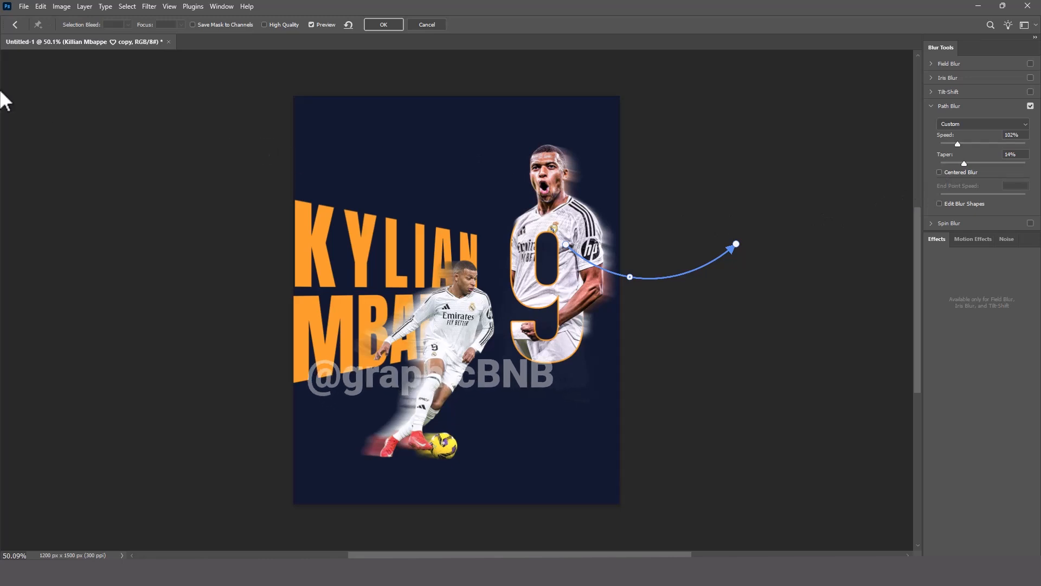
pyautogui.click(395, 28)
pyautogui.press('v')
pyautogui.click(195, 124)
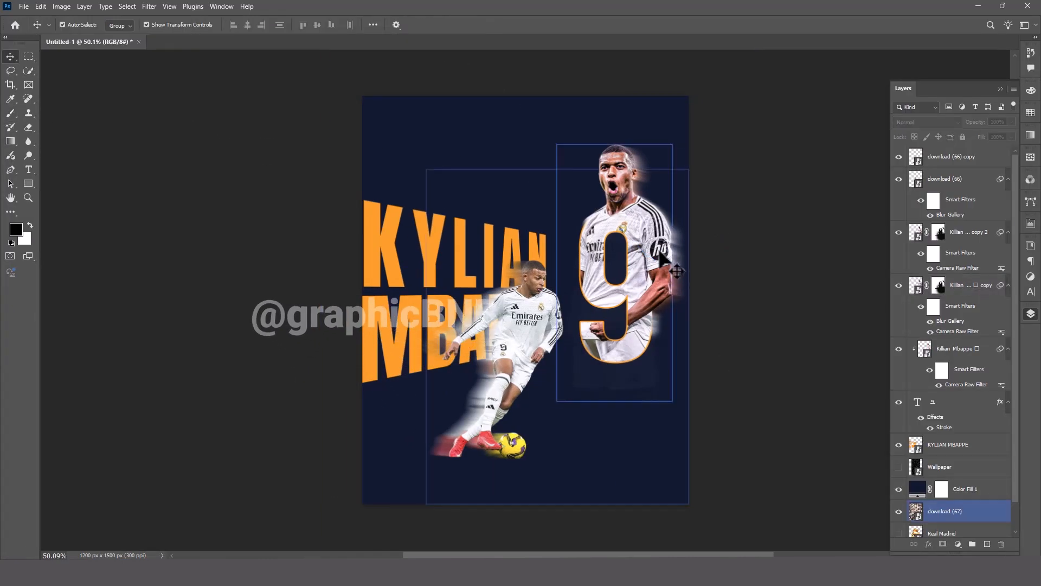
# Create a new empty layer and place it directly beneath the download (66) running player layer.
pyautogui.click(979, 158)
pyautogui.click(987, 544)
pyautogui.moveTo(950, 158); pyautogui.dragTo(944, 242)
# Paint a soft black ground shadow under the runner's feet and ball using a flattened 250 px brush at 72% opacity and 63% flow.
pyautogui.press('b')
pyautogui.click(78, 25)
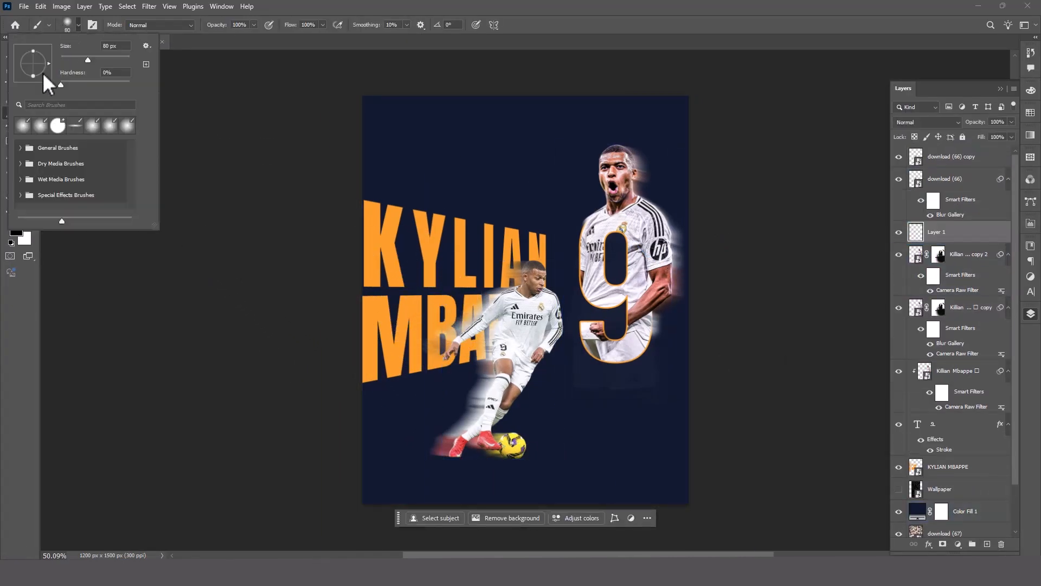
pyautogui.click(514, 469)
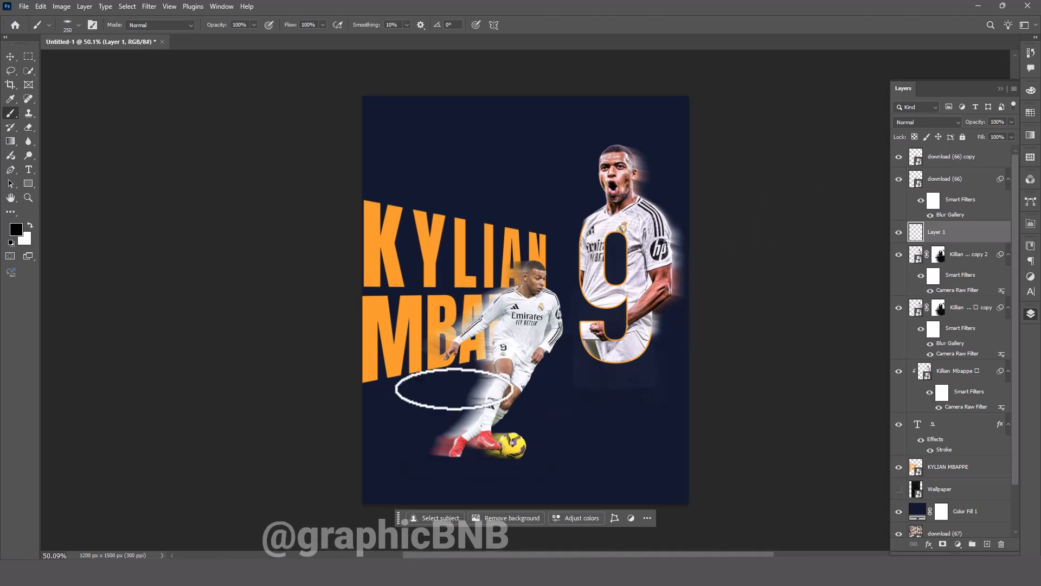
pyautogui.moveTo(218, 25); pyautogui.dragTo(209, 27)
pyautogui.moveTo(290, 27); pyautogui.dragTo(281, 34)
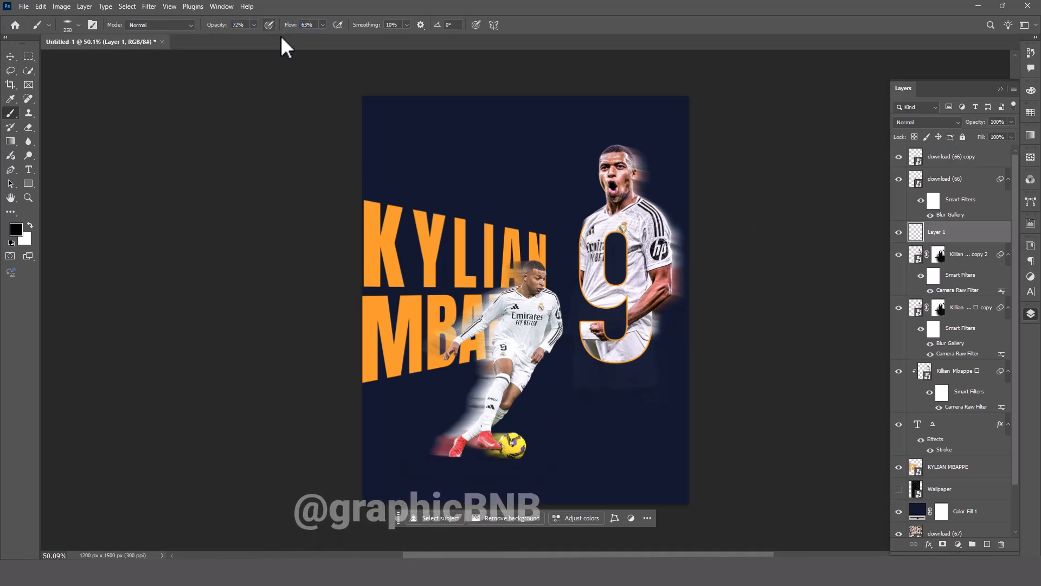
pyautogui.click(10, 57)
pyautogui.click(790, 380)
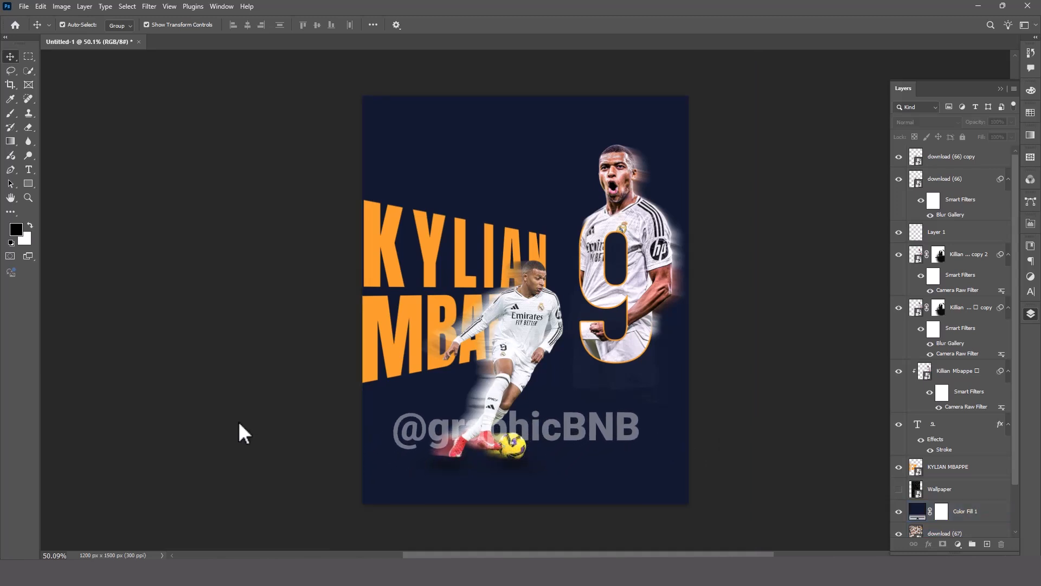
# Lower the Color Fill 1 background layer's opacity to 93%.
pyautogui.click(959, 511)
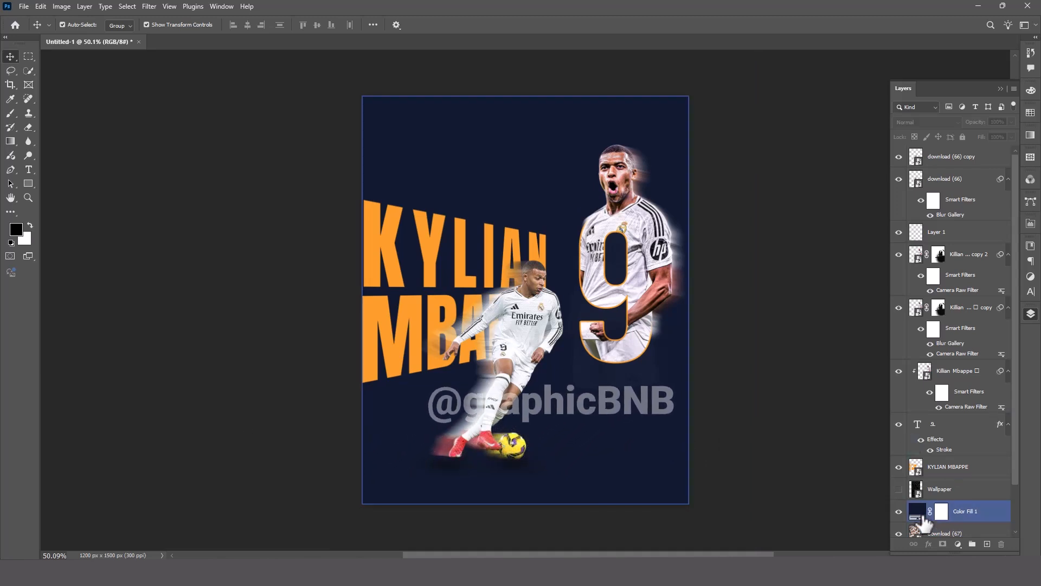
pyautogui.moveTo(971, 122); pyautogui.dragTo(977, 121)
# Show the Wallpaper contour-line image and scale it to about 52.49% so it covers the whole poster width.
pyautogui.click(899, 490)
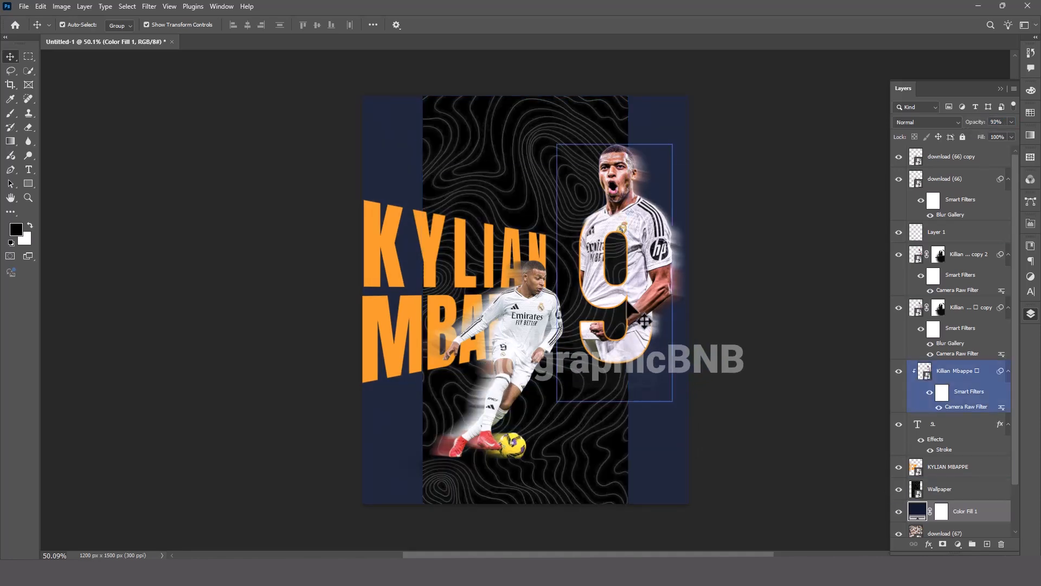
pyautogui.click(951, 490)
pyautogui.moveTo(628, 300); pyautogui.dragTo(712, 300)
pyautogui.moveTo(426, 300); pyautogui.dragTo(355, 300)
pyautogui.click(929, 123)
pyautogui.click(809, 224)
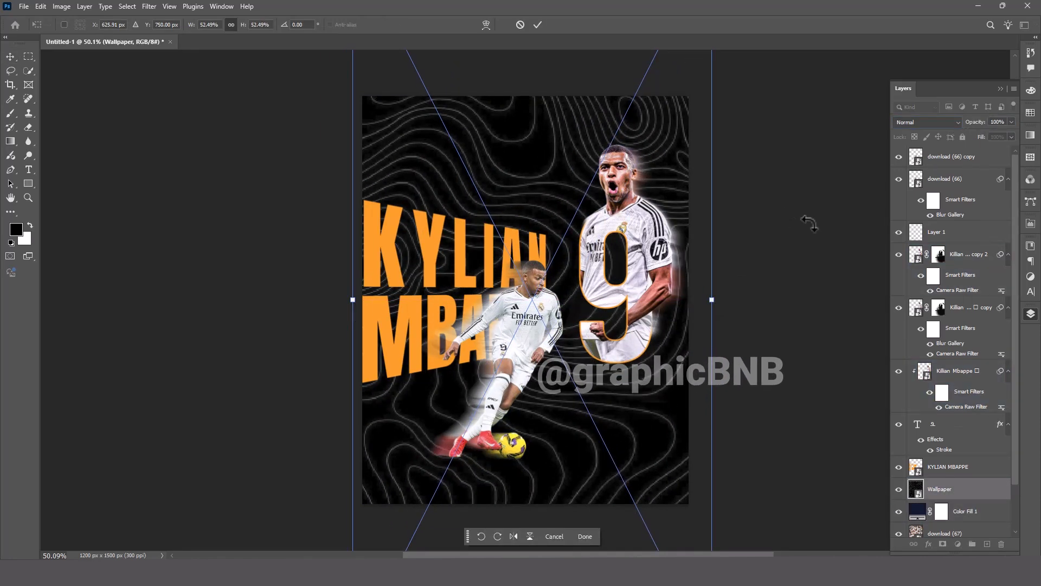
pyautogui.click(808, 226)
# Try out blend modes such as Multiply on the Wallpaper layer and delete the layer.
pyautogui.click(925, 123)
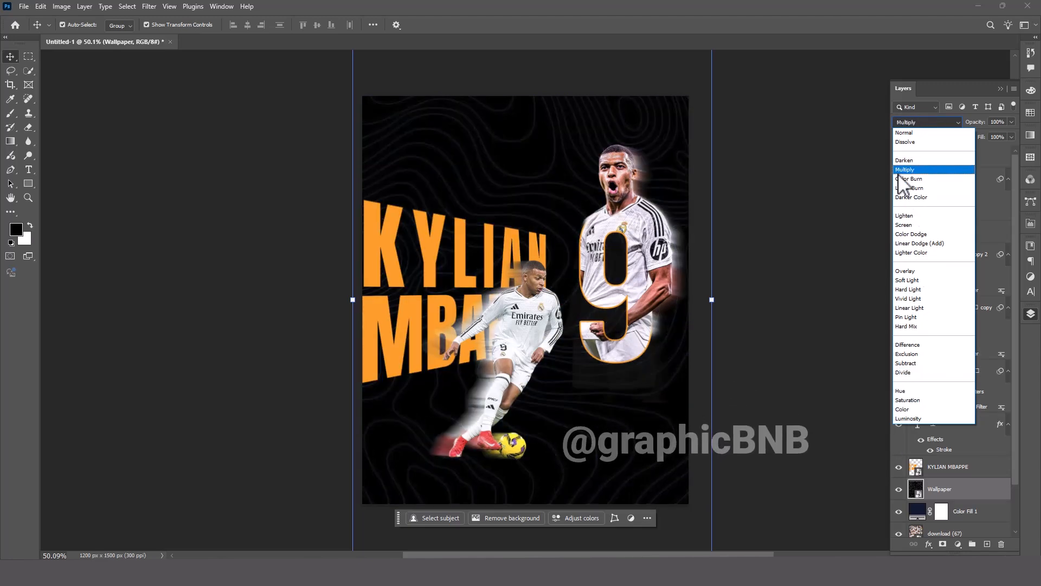
pyautogui.click(812, 265)
pyautogui.press('Delete')
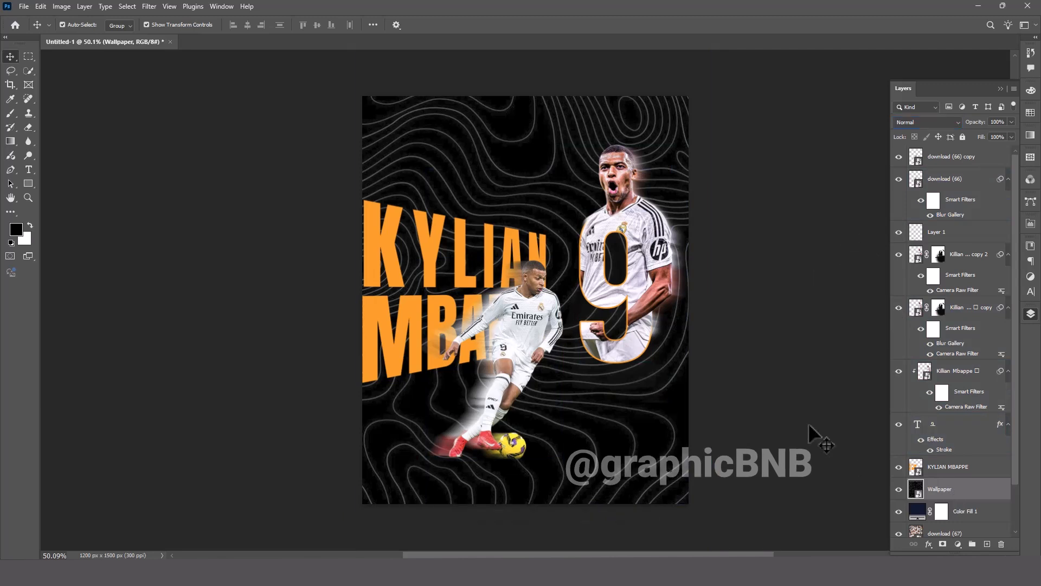
# Add a Color Overlay layer style to the KYLIAN MBAPPE title.
pyautogui.click(407, 200)
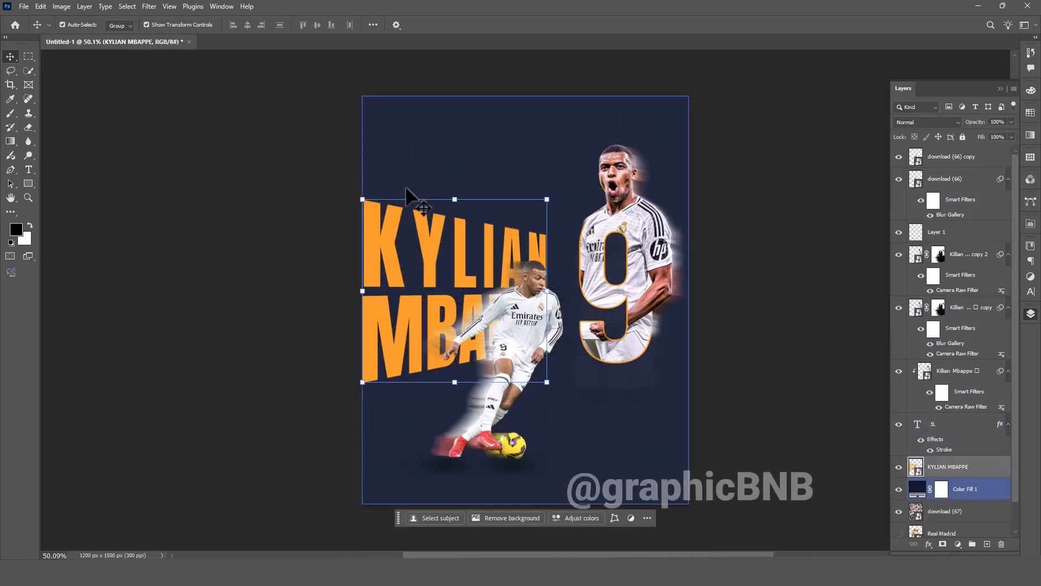
pyautogui.doubleClick(982, 468)
pyautogui.moveTo(553, 275); pyautogui.dragTo(717, 259)
pyautogui.click(534, 427)
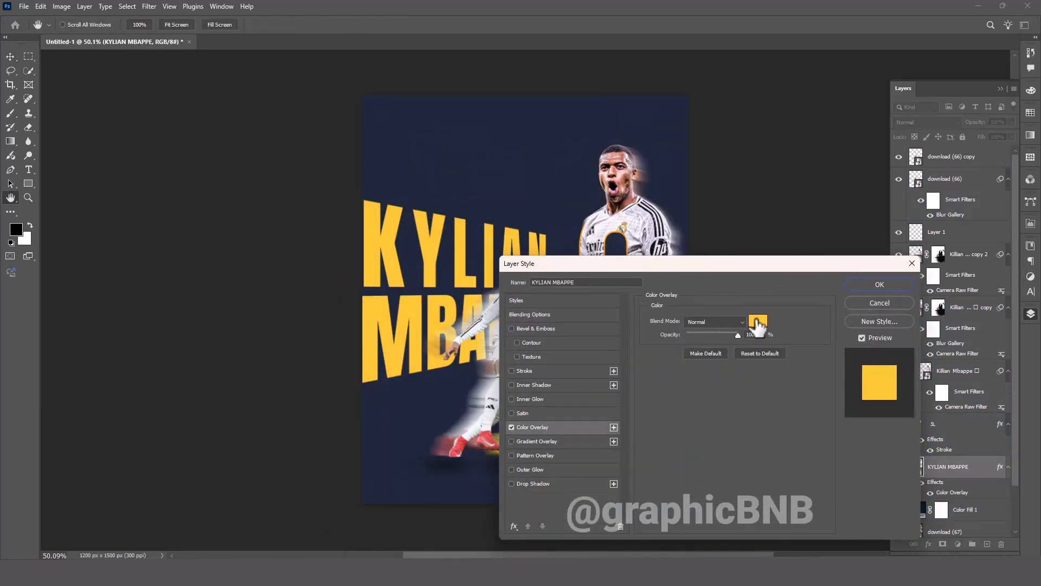
# Set the title's overlay colour to the pale #d9d8e5 sampled from the white jersey and apply the layer style.
pyautogui.click(758, 320)
pyautogui.click(656, 227)
pyautogui.click(923, 367)
pyautogui.click(758, 321)
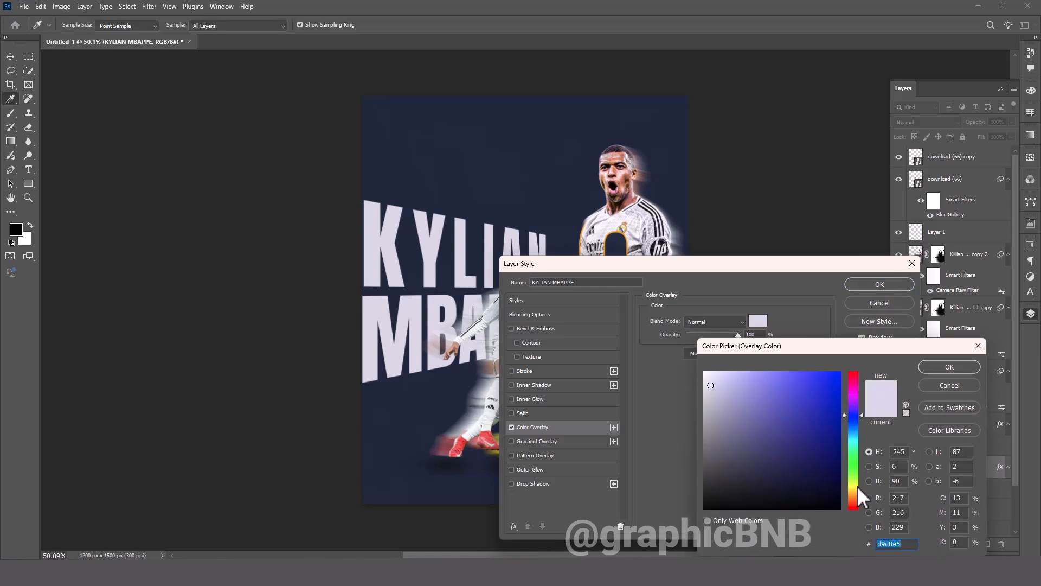
pyautogui.click(930, 362)
pyautogui.press('Return')
pyautogui.press('v')
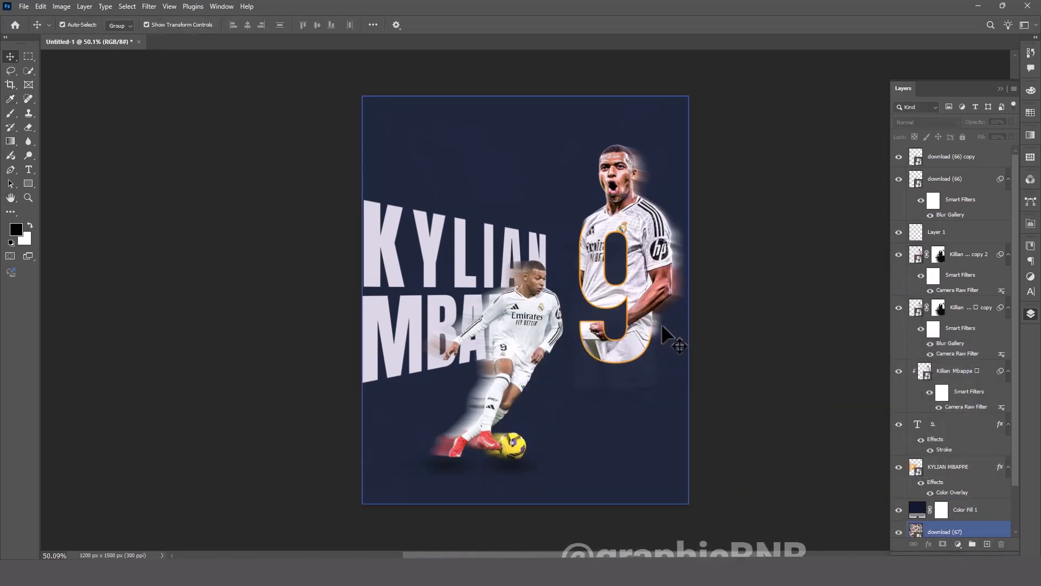
# Change the stroke colour of the number 9 to the pale #d9d8e5 sampled from the KYLIAN MBAPPE title.
pyautogui.click(954, 446)
pyautogui.doubleClick(952, 449)
pyautogui.click(674, 398)
pyautogui.click(541, 247)
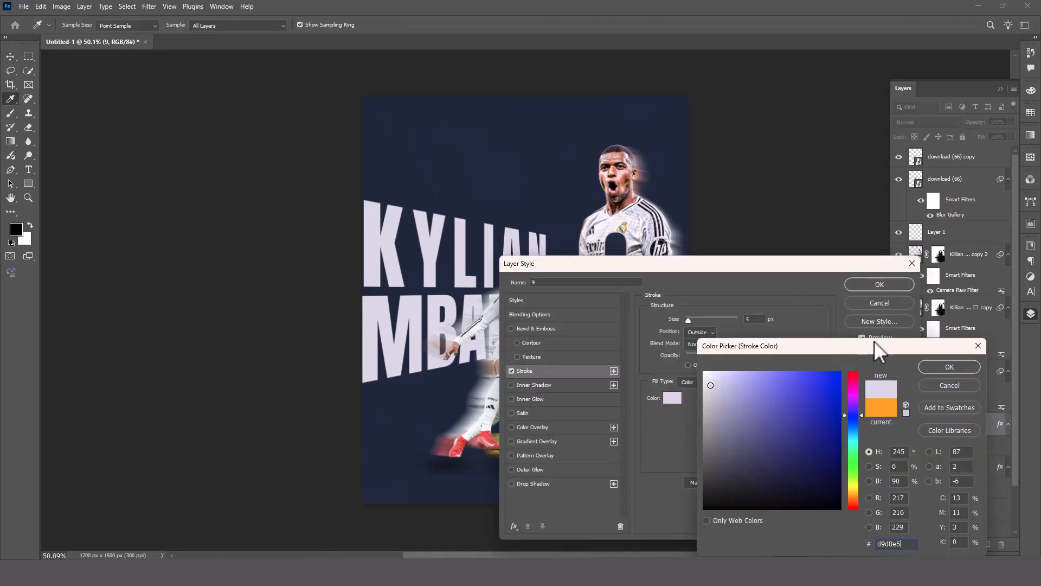
pyautogui.click(947, 367)
pyautogui.press('Return')
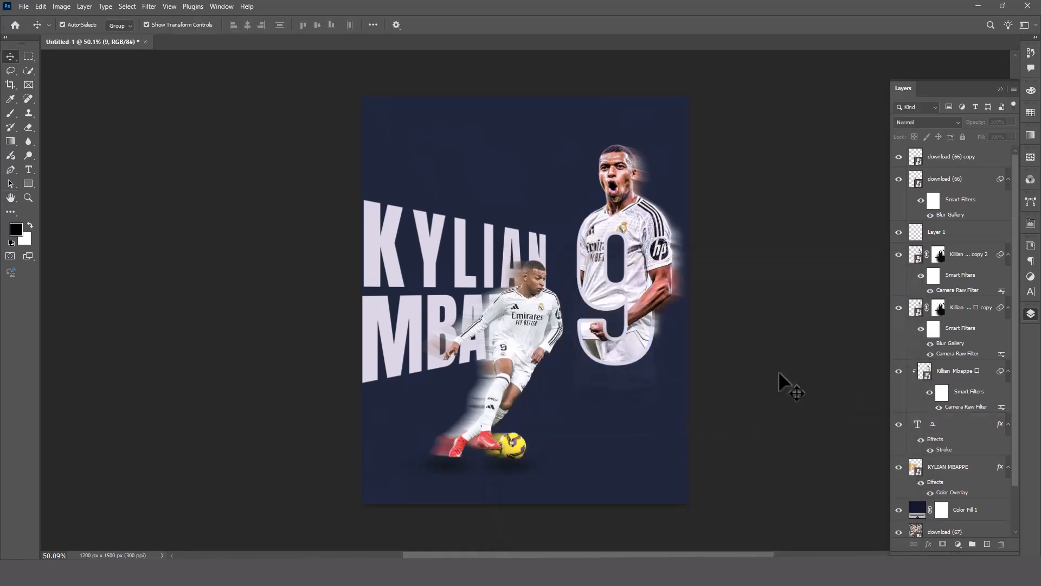
# Bring the Real Madrid crest layer to the top of the stack and shrink it into the poster's upper-left corner.
pyautogui.scroll(-3, 957, 438)
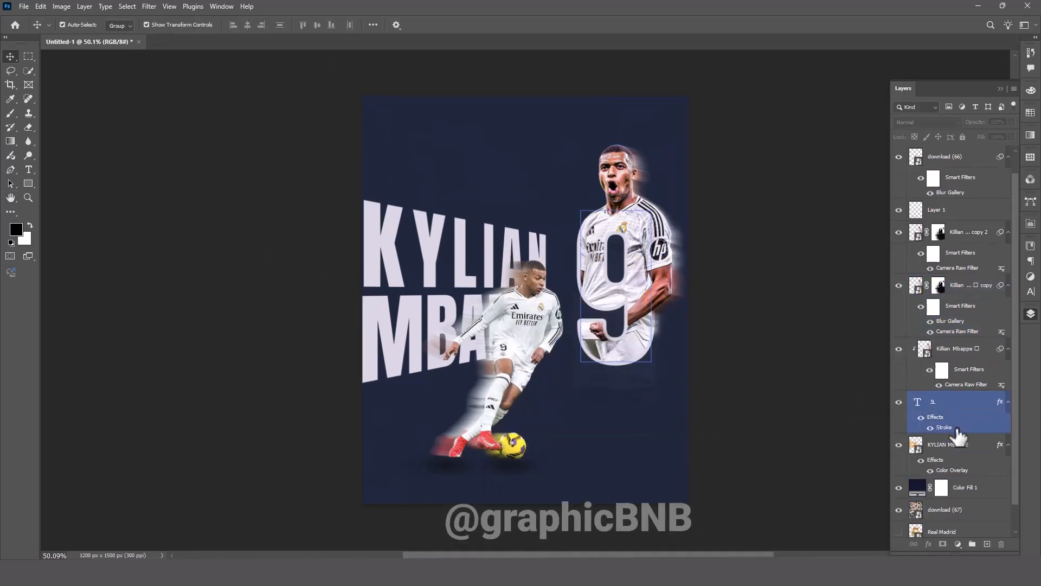
pyautogui.moveTo(936, 505); pyautogui.dragTo(932, 131)
pyautogui.hotkey('ctrl', 't')
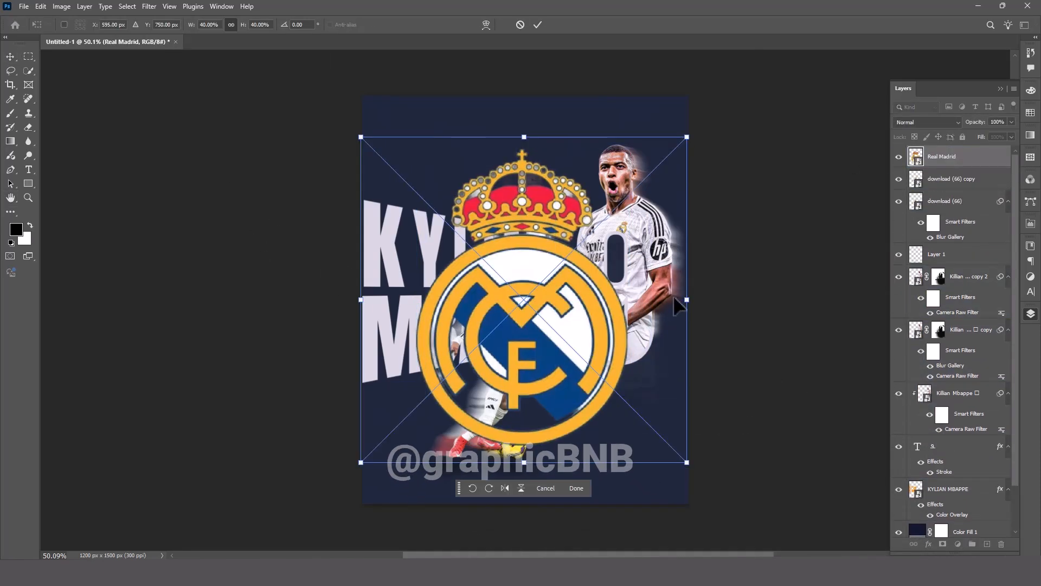
pyautogui.moveTo(685, 300); pyautogui.dragTo(403, 147)
pyautogui.press('Return')
pyautogui.click(821, 184)
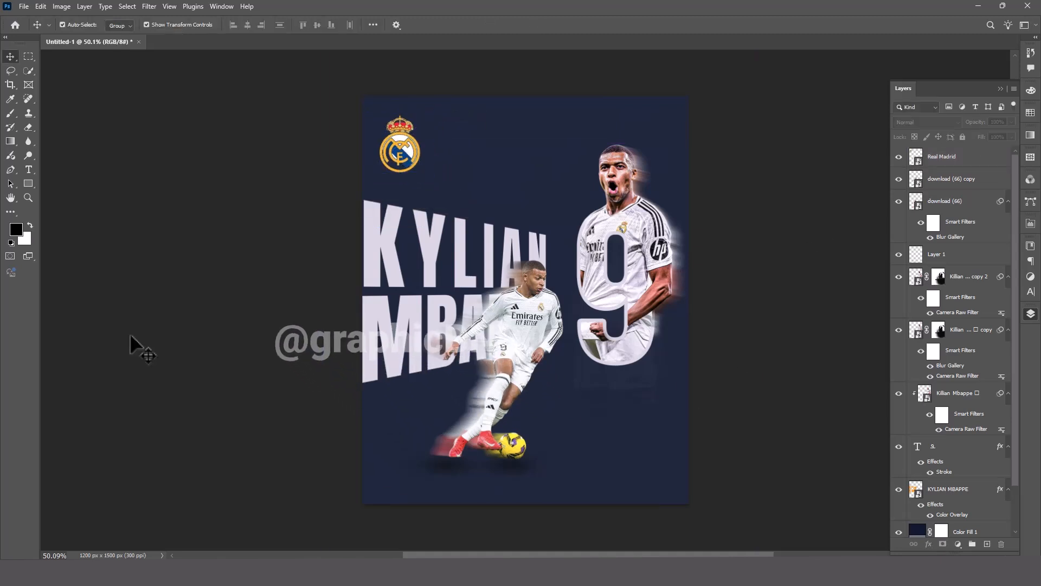
pyautogui.click(382, 273)
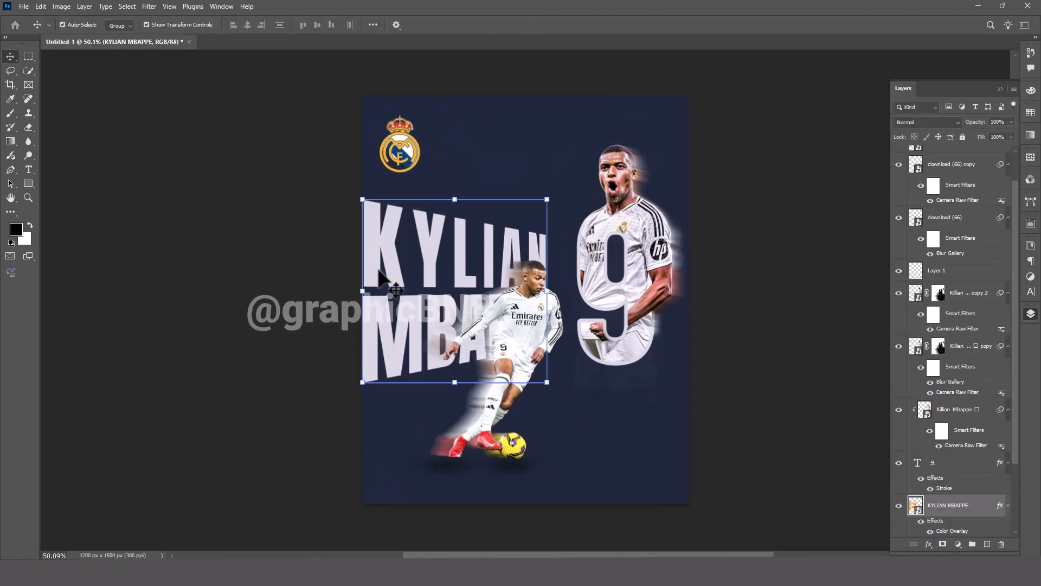
pyautogui.click(149, 7)
pyautogui.moveTo(163, 145)
pyautogui.click(313, 216)
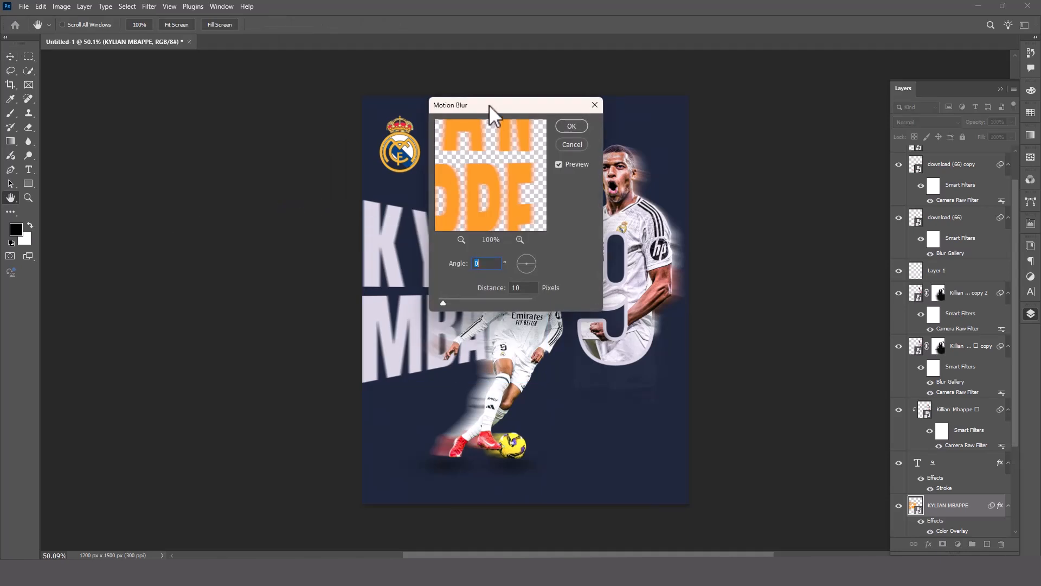
pyautogui.click(722, 278)
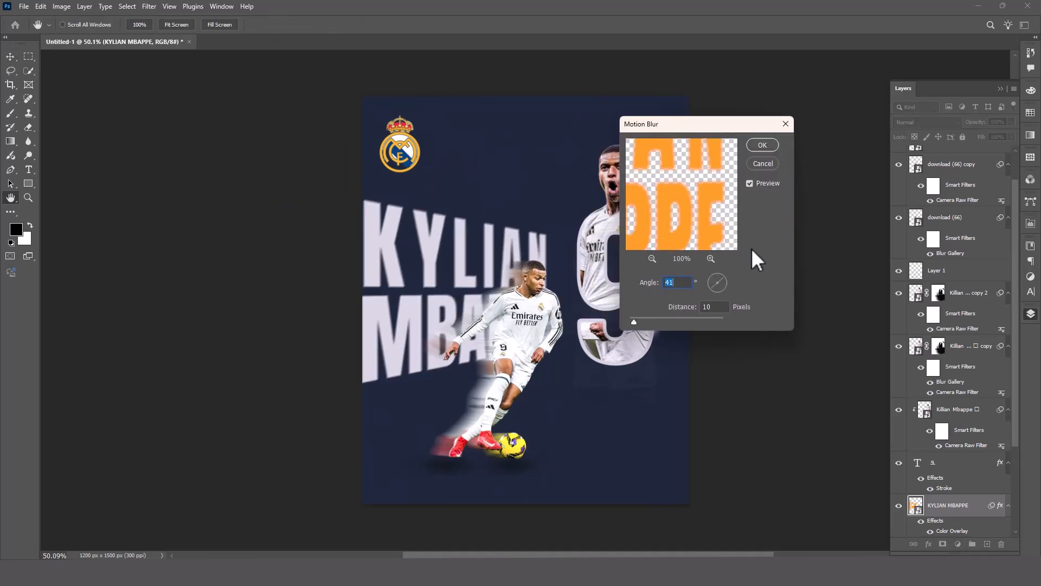
pyautogui.click(769, 167)
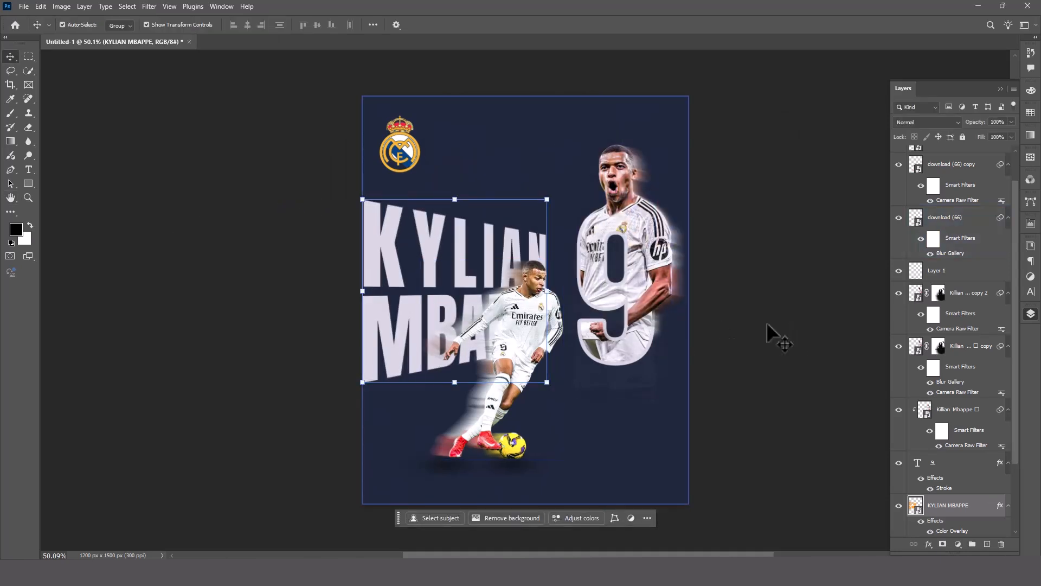
# Add a Drop Shadow to the KYLIAN MBAPPE title and set the shadow colour to grey #9d9d9d.
pyautogui.doubleClick(979, 507)
pyautogui.click(591, 483)
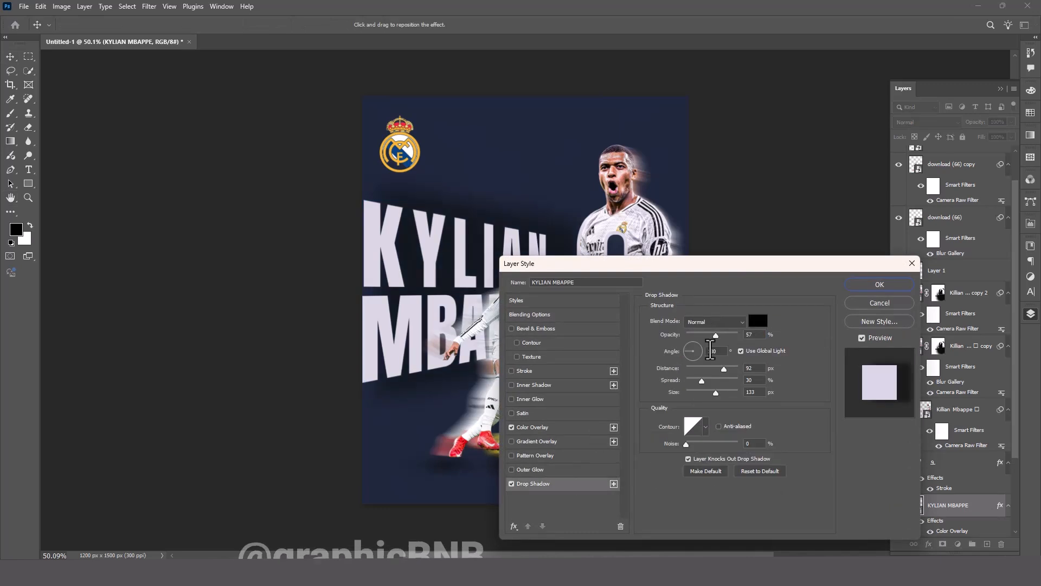
pyautogui.click(758, 320)
pyautogui.click(704, 424)
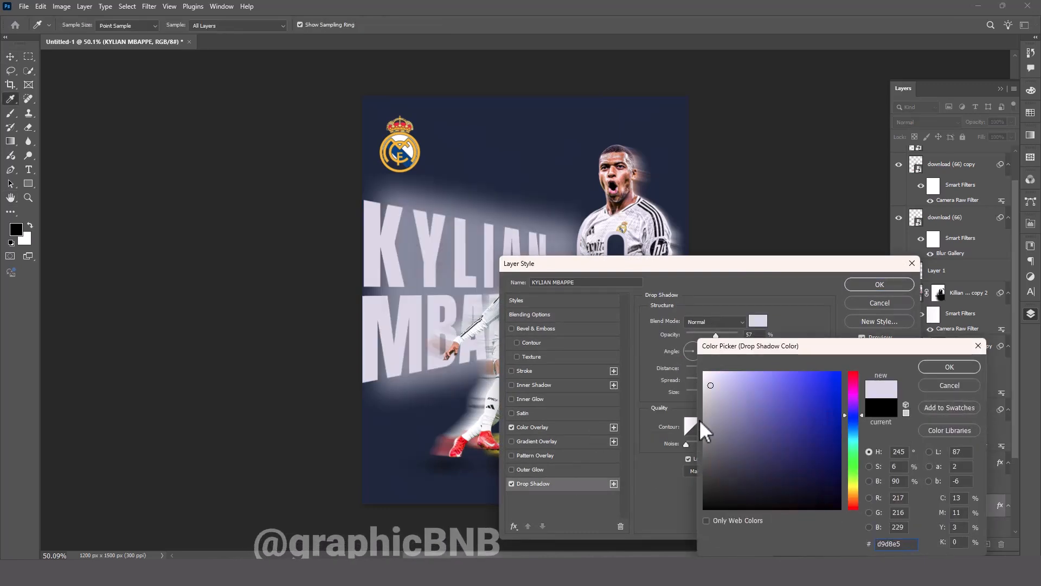
pyautogui.click(938, 364)
# Set the title's drop shadow to 30% opacity, 82° angle, 11 px distance, 10% spread and 18 px size, and apply it.
pyautogui.moveTo(716, 336); pyautogui.dragTo(692, 336)
pyautogui.click(693, 359)
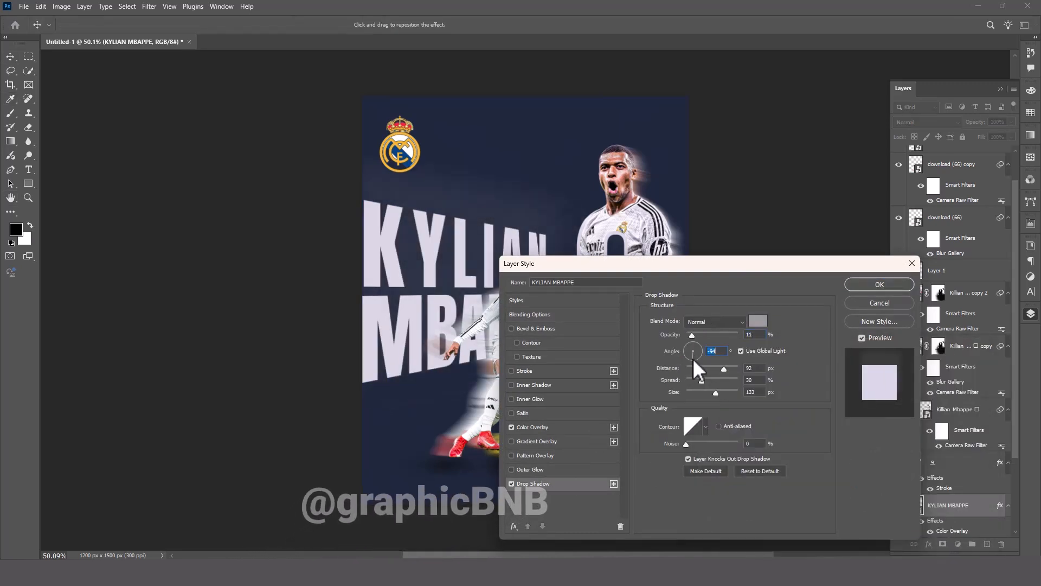
pyautogui.click(695, 343)
pyautogui.moveTo(716, 393); pyautogui.dragTo(695, 379)
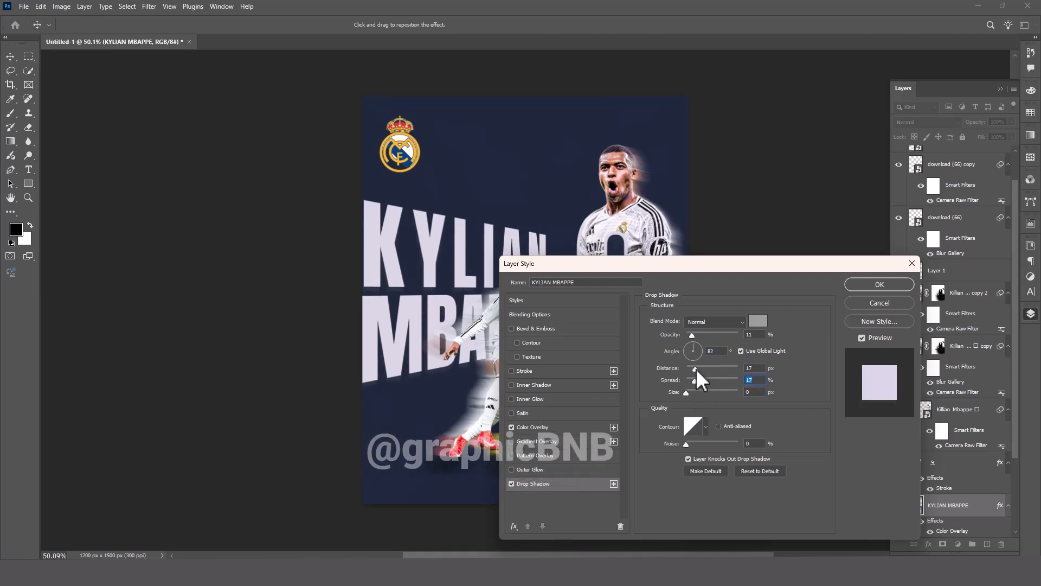
pyautogui.moveTo(693, 337); pyautogui.dragTo(702, 336)
pyautogui.moveTo(687, 391); pyautogui.dragTo(691, 380)
pyautogui.moveTo(693, 369); pyautogui.dragTo(693, 370)
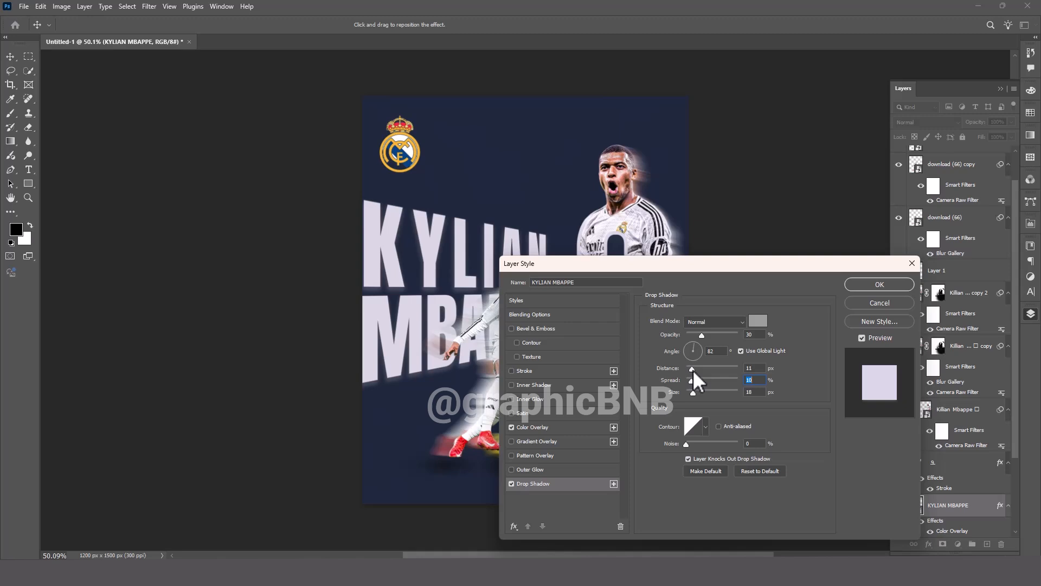
pyautogui.click(879, 286)
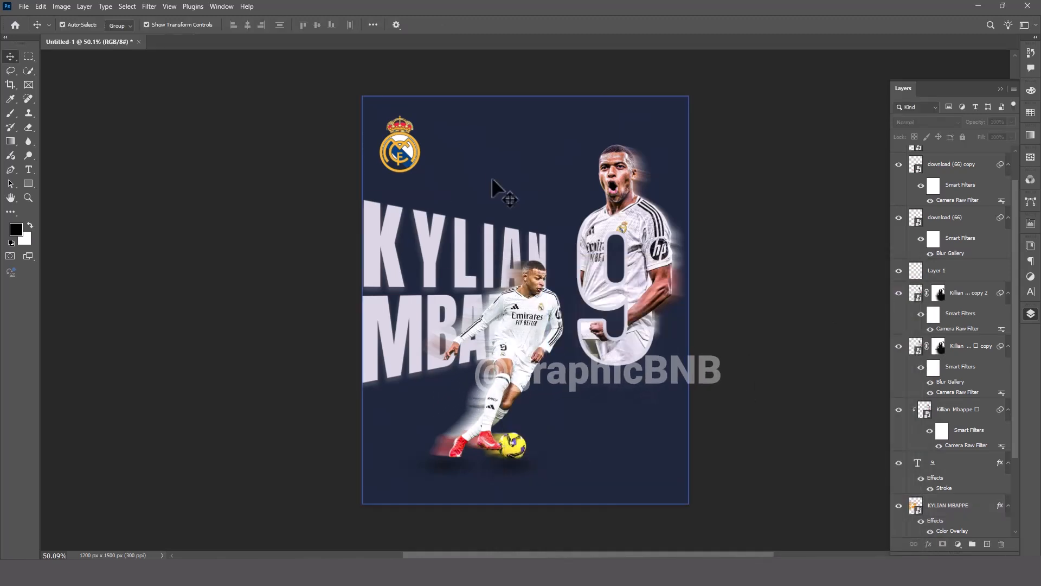
pyautogui.click(28, 170)
pyautogui.click(543, 423)
pyautogui.hotkey('ctrl', 'v')
pyautogui.hotkey('ctrl', 'a')
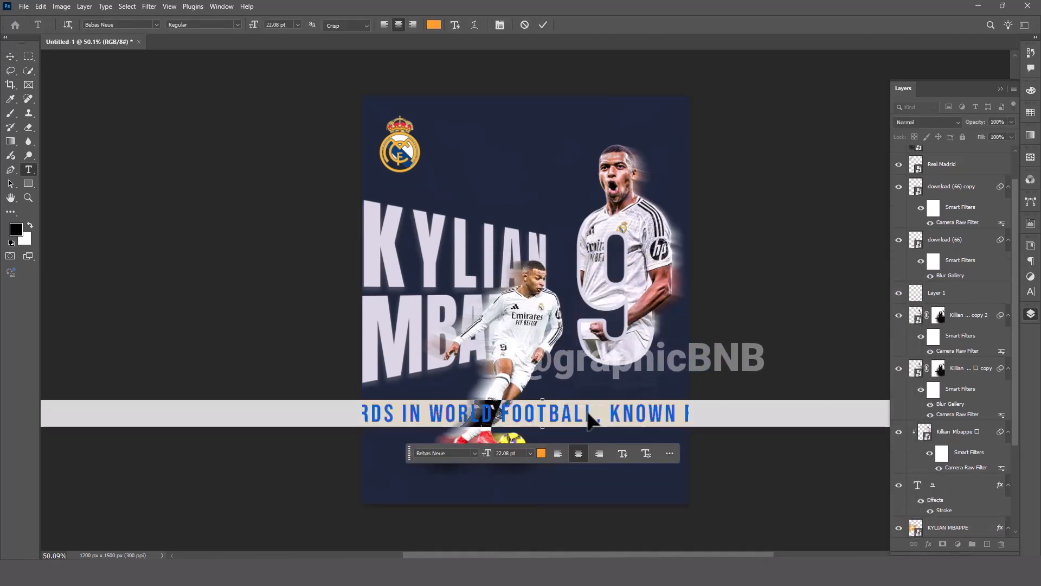
pyautogui.click(11, 56)
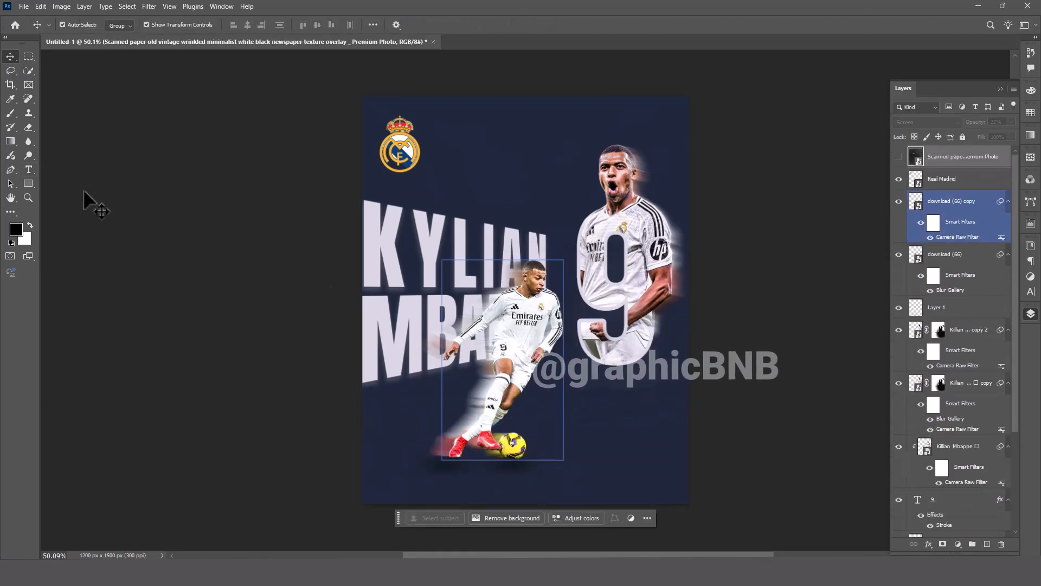
pyautogui.click(84, 191)
pyautogui.click(29, 169)
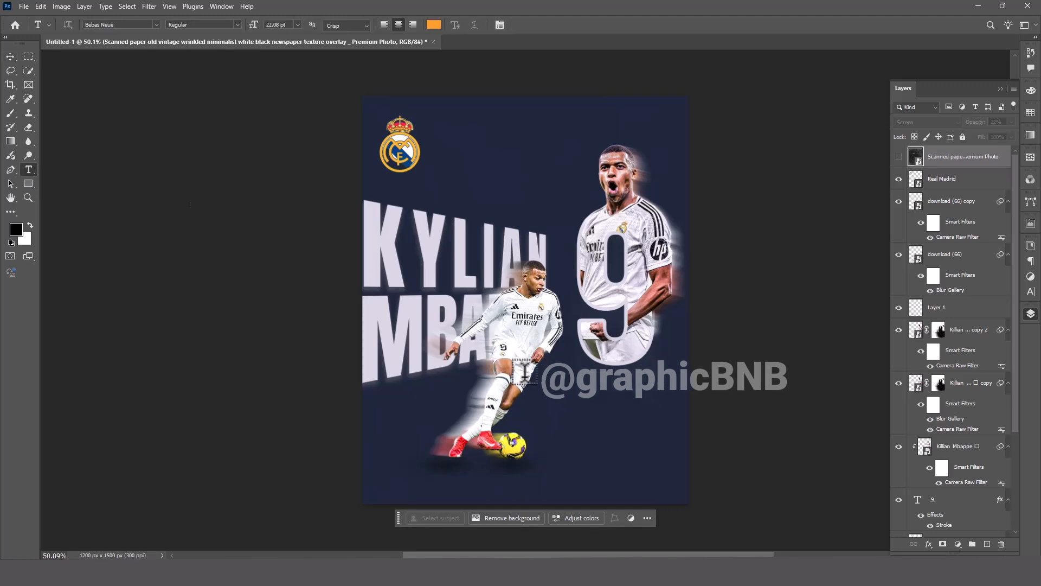
pyautogui.click(560, 390)
pyautogui.press('Escape')
pyautogui.click(10, 55)
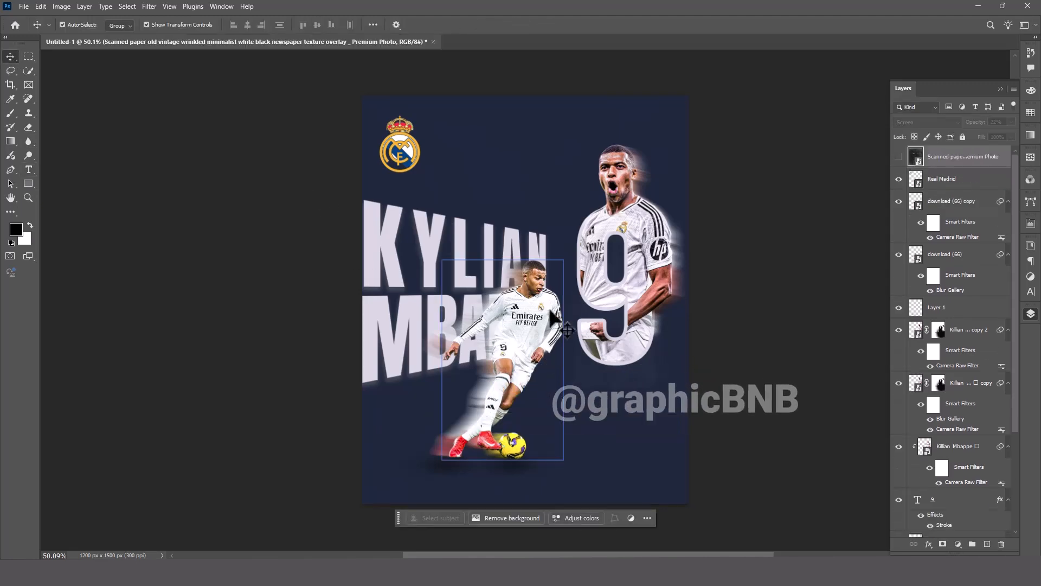
# Create a paragraph text box below the number 9 with the copied Kylian Mbappé description and set it in Roboto Regular.
pyautogui.moveTo(557, 402); pyautogui.dragTo(668, 465)
pyautogui.hotkey('ctrl', 'v')
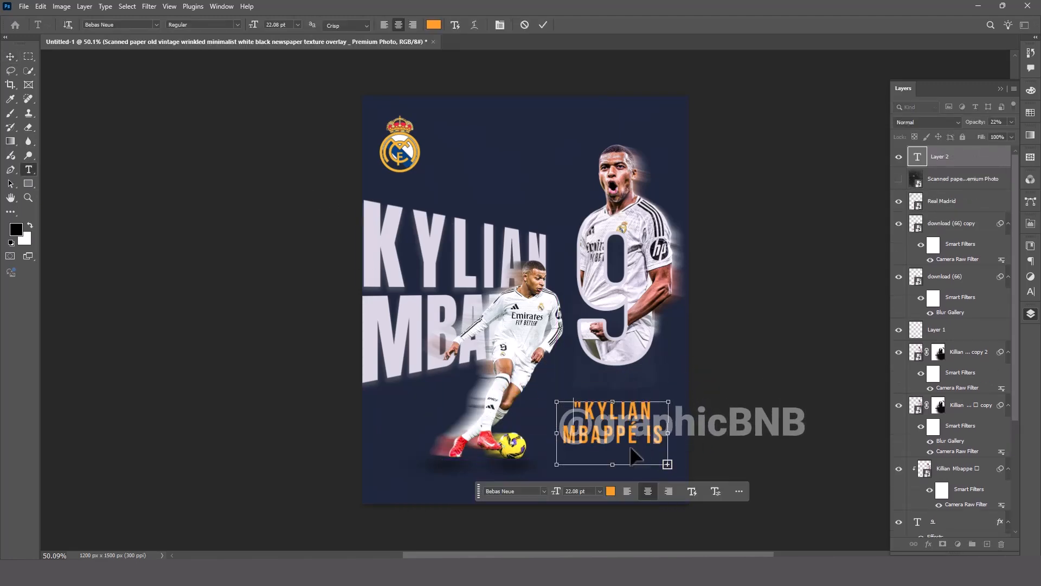
pyautogui.hotkey('ctrl', 'a')
pyautogui.click(145, 25)
pyautogui.write('opp')
pyautogui.press('BackSpace')
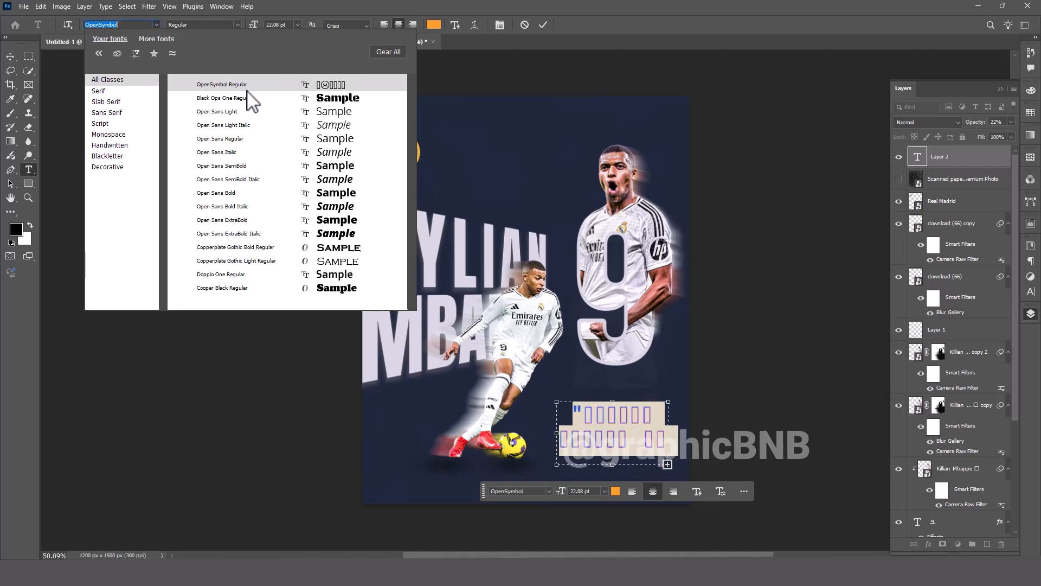
pyautogui.write('op')
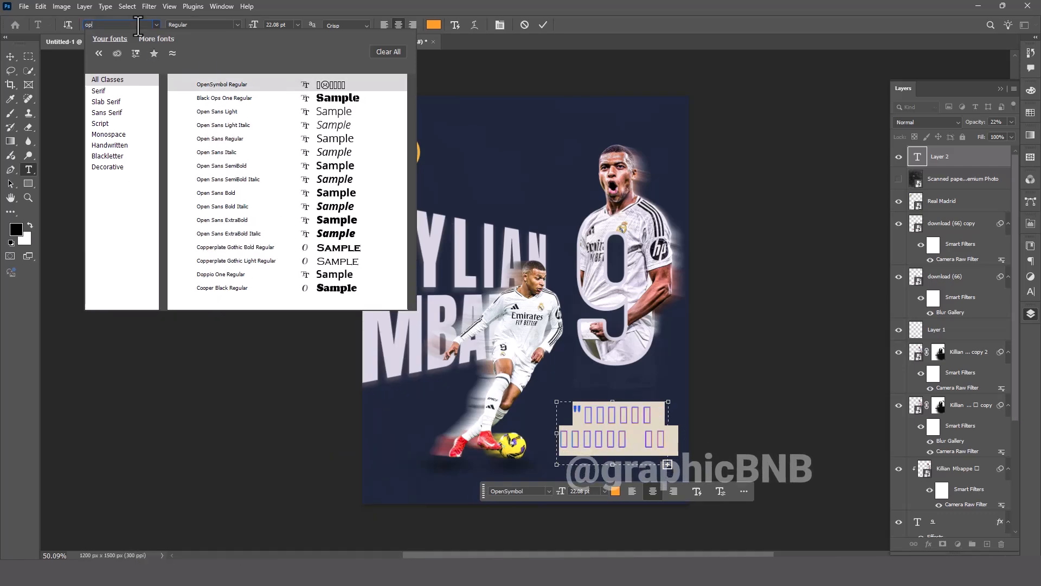
pyautogui.press('BackSpace')
pyautogui.write('roboto')
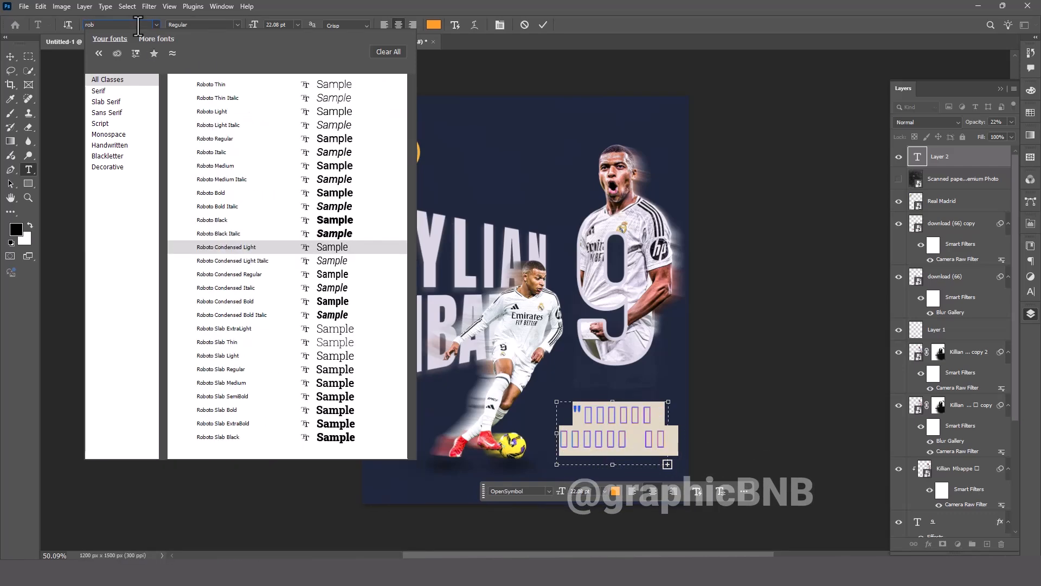
pyautogui.click(215, 139)
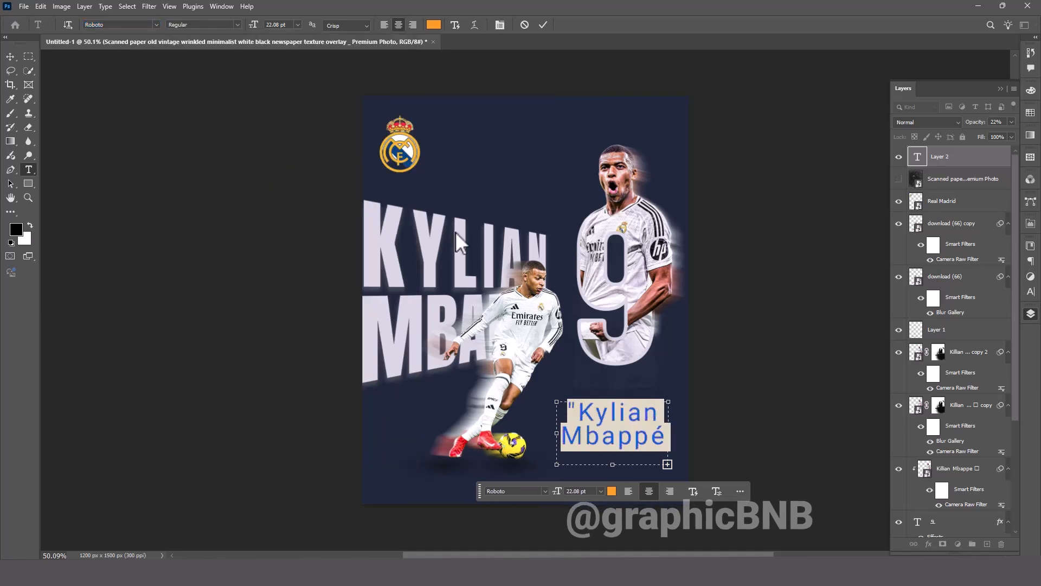
# Enlarge the description's text box to fit the whole paragraph and format the text left-aligned in white.
pyautogui.moveTo(479, 429); pyautogui.dragTo(353, 417)
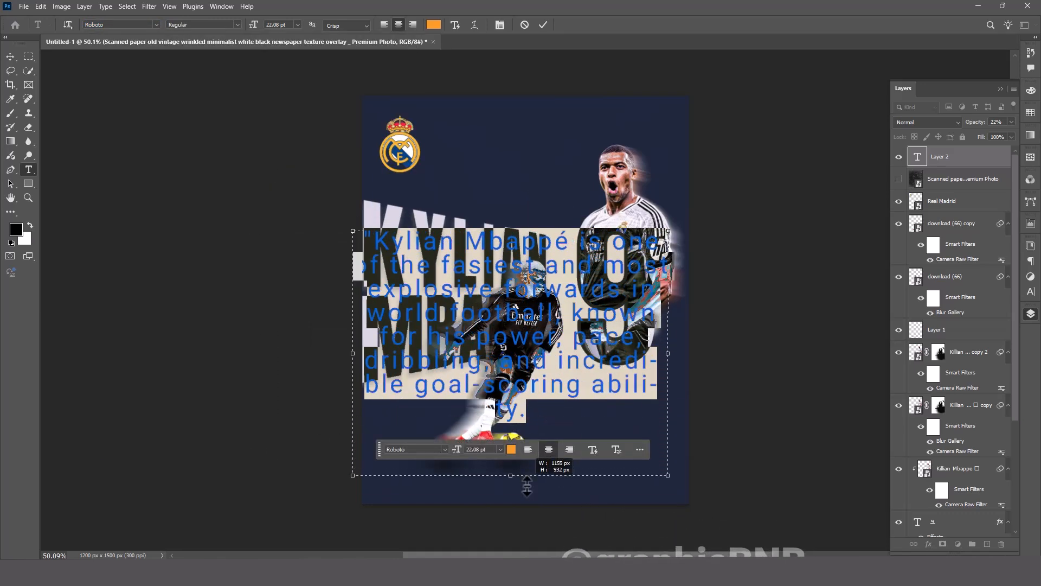
pyautogui.moveTo(526, 434); pyautogui.dragTo(526, 435)
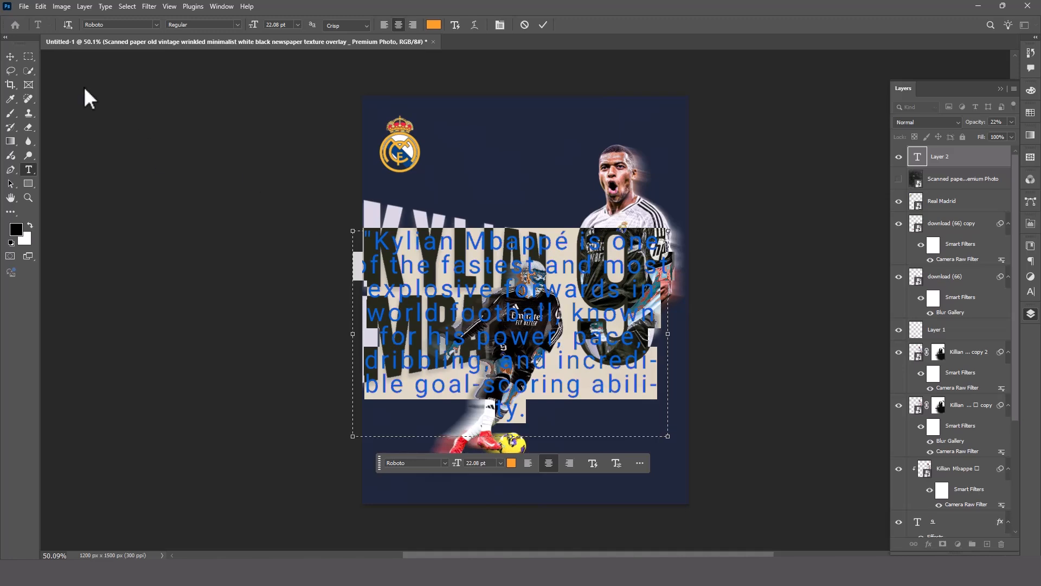
pyautogui.click(384, 26)
pyautogui.click(434, 25)
pyautogui.moveTo(749, 466); pyautogui.dragTo(862, 327)
pyautogui.click(948, 366)
pyautogui.click(11, 57)
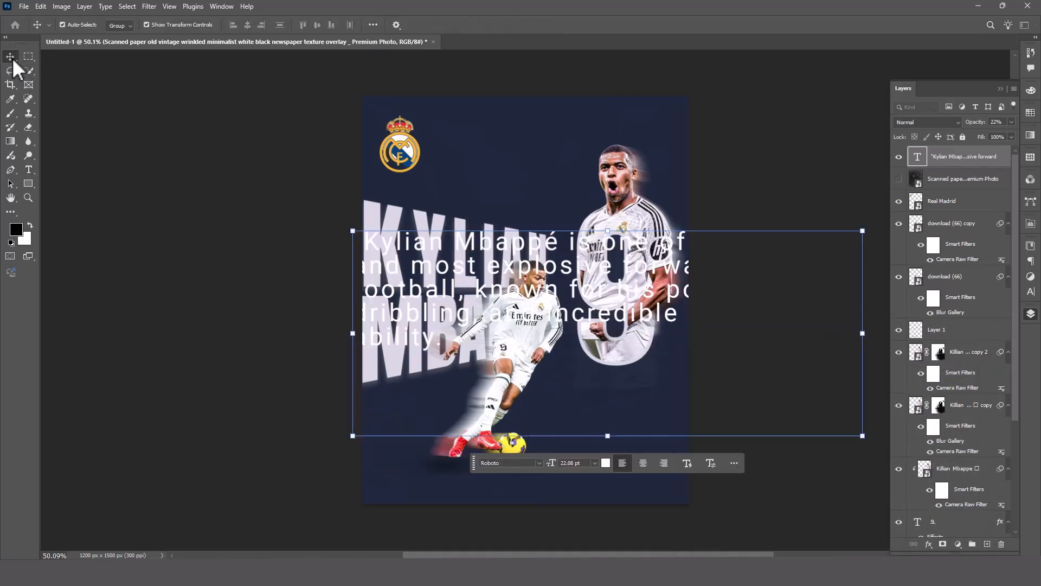
# Scale the description down to about 5.68 pt in the poster's lower-right corner and set its layer opacity to 100%.
pyautogui.moveTo(607, 232); pyautogui.dragTo(552, 446)
pyautogui.press('Return')
pyautogui.doubleClick(562, 460)
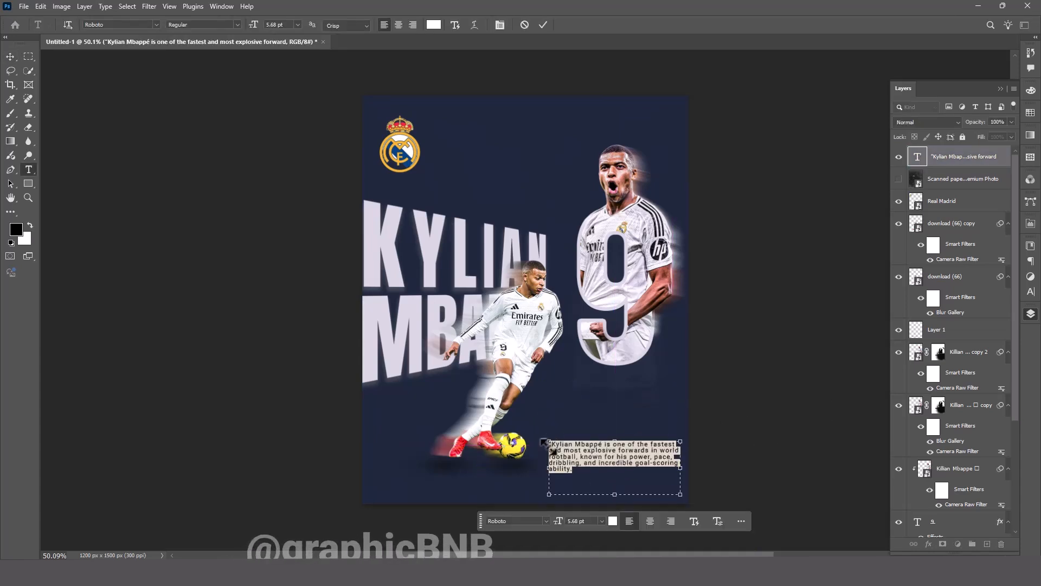
pyautogui.press('Escape')
pyautogui.doubleClick(552, 449)
pyautogui.click(679, 417)
pyautogui.click(680, 417)
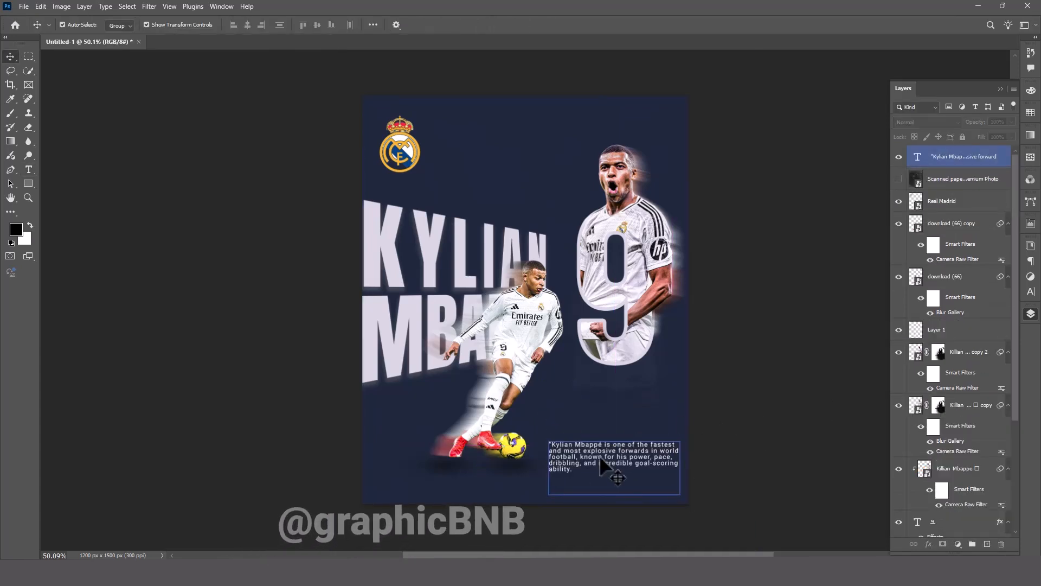
pyautogui.click(600, 454)
pyautogui.click(627, 326)
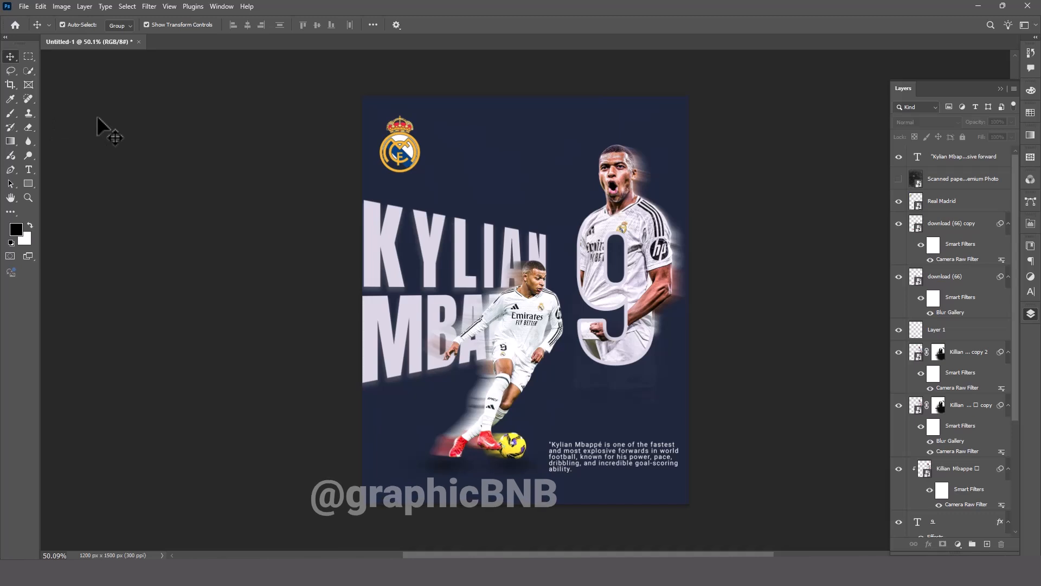
# Add the centred text MATCH DAY on two lines at the top of the poster, beside the crest.
pyautogui.click(29, 169)
pyautogui.click(503, 135)
pyautogui.write('MATCH ')
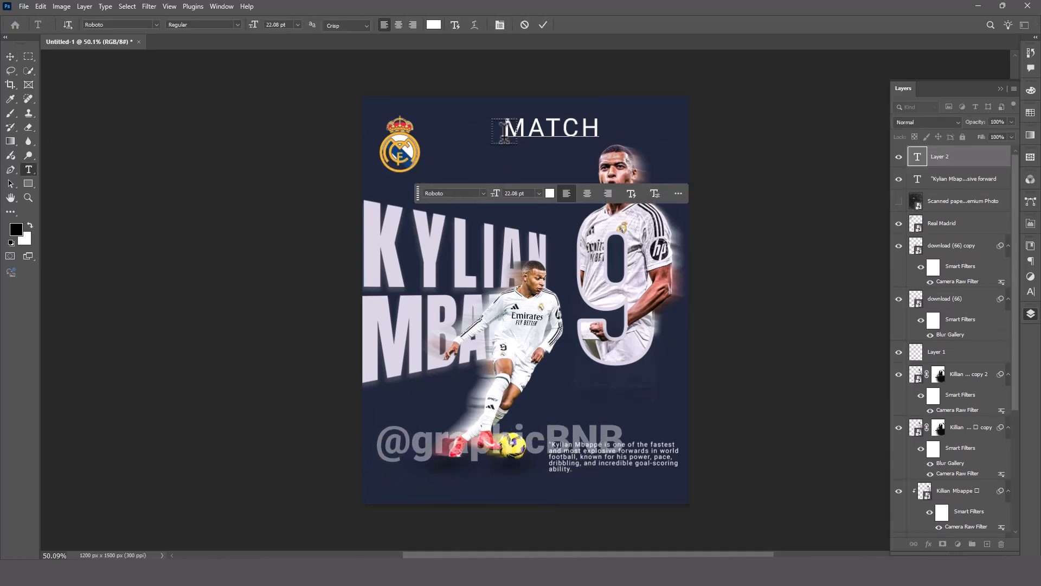
pyautogui.write('DAY')
pyautogui.hotkey('ctrl', 'a')
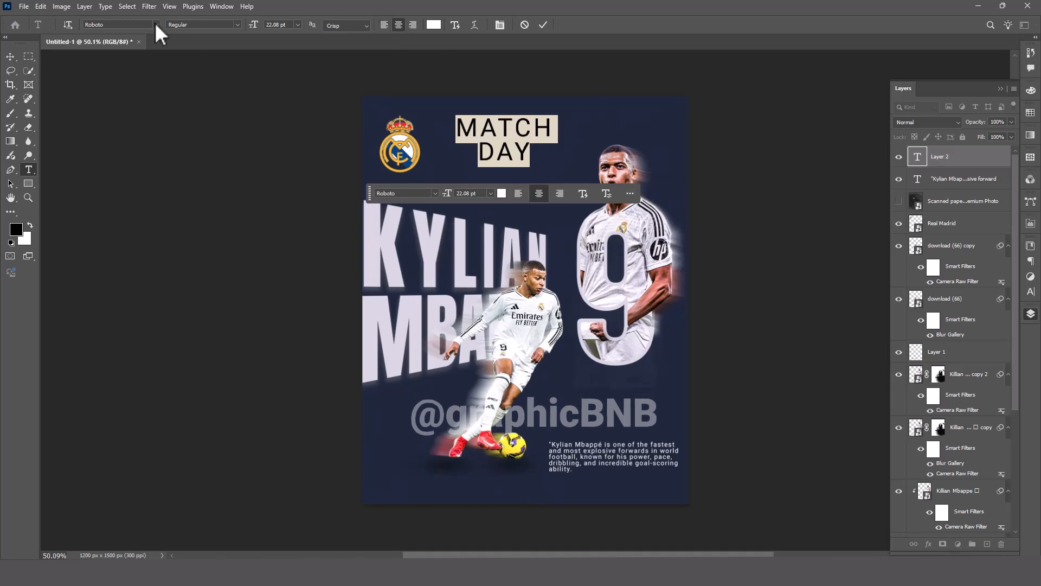
# Set the MATCH DAY text in Anton Regular and move it slightly toward the player's head.
pyautogui.click(156, 25)
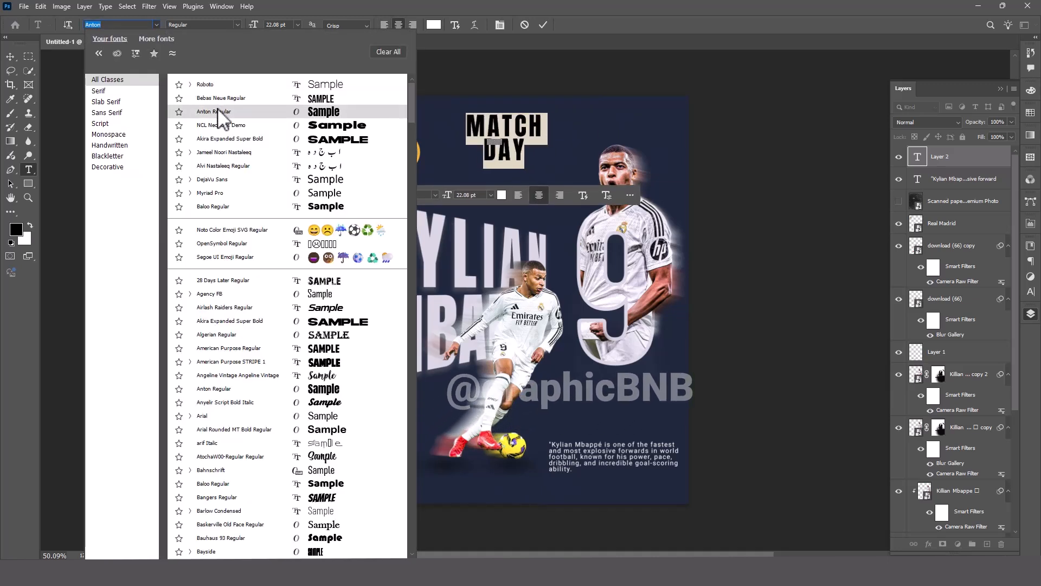
pyautogui.click(218, 112)
pyautogui.click(10, 56)
pyautogui.moveTo(504, 140); pyautogui.dragTo(532, 148)
# Recolour the MATCH DAY text yellow.
pyautogui.doubleClick(534, 131)
pyautogui.click(528, 196)
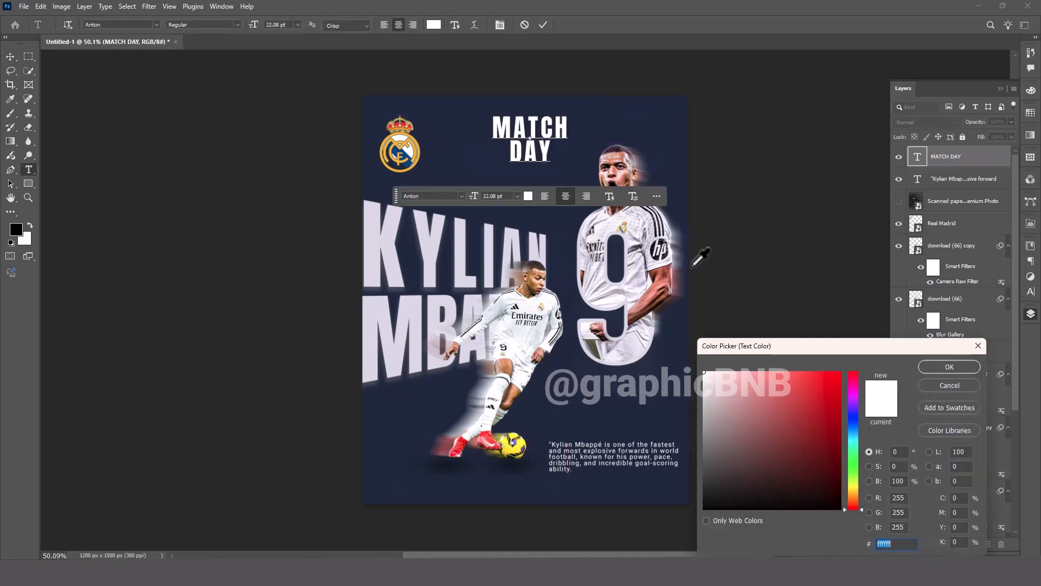
pyautogui.press('Return')
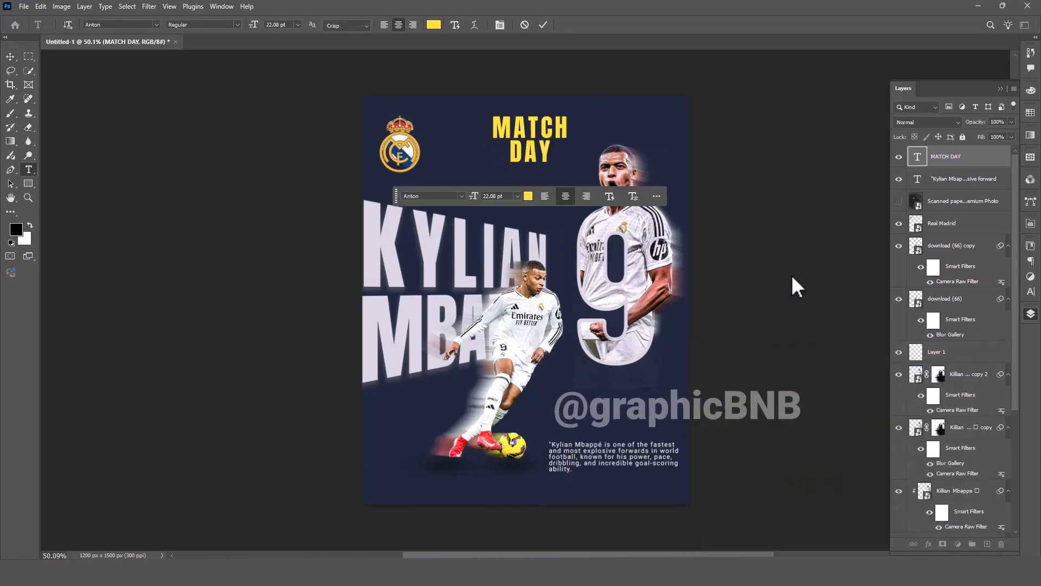
pyautogui.press('v')
pyautogui.click(795, 286)
# Move the Real Madrid crest to the poster's lower-left corner and scale it to 6.11%.
pyautogui.click(382, 145)
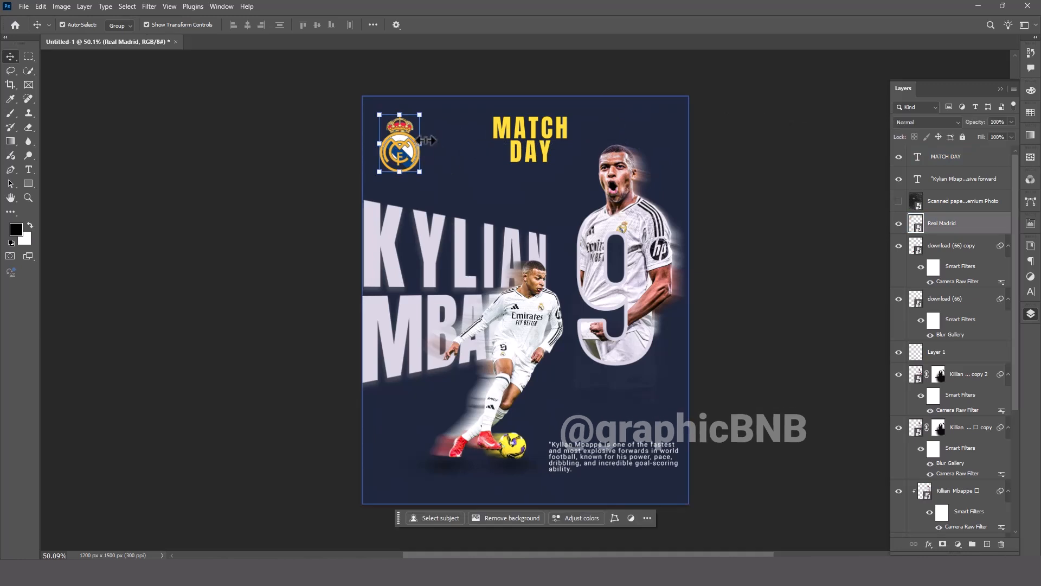
pyautogui.hotkey('ctrl', 't')
pyautogui.moveTo(400, 161); pyautogui.dragTo(395, 486)
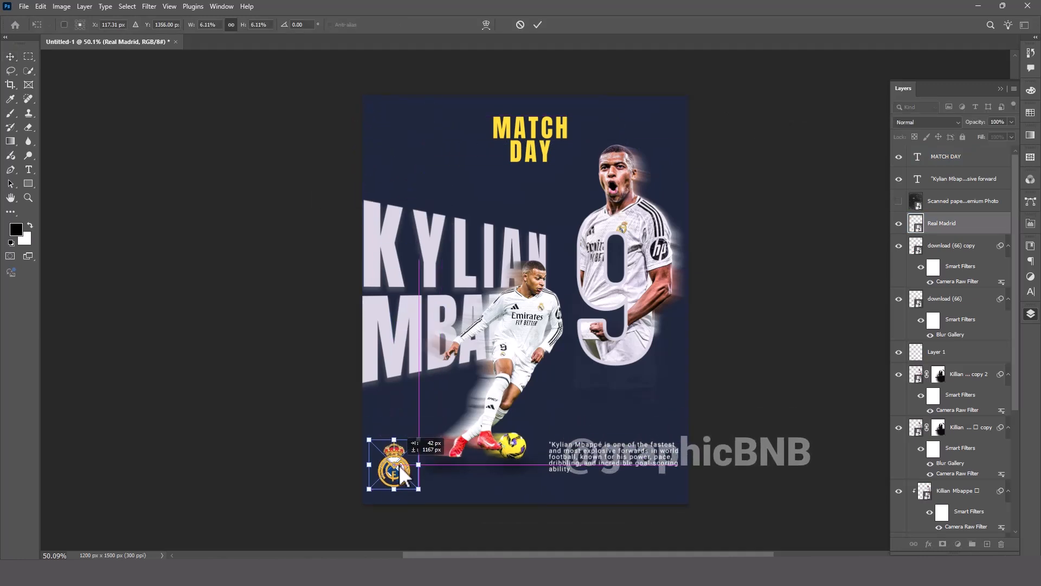
pyautogui.press('Return')
# Move the MATCH DAY text into the poster's upper-left corner and scale it to 85.71%.
pyautogui.moveTo(545, 135); pyautogui.dragTo(436, 132)
pyautogui.hotkey('ctrl', 't')
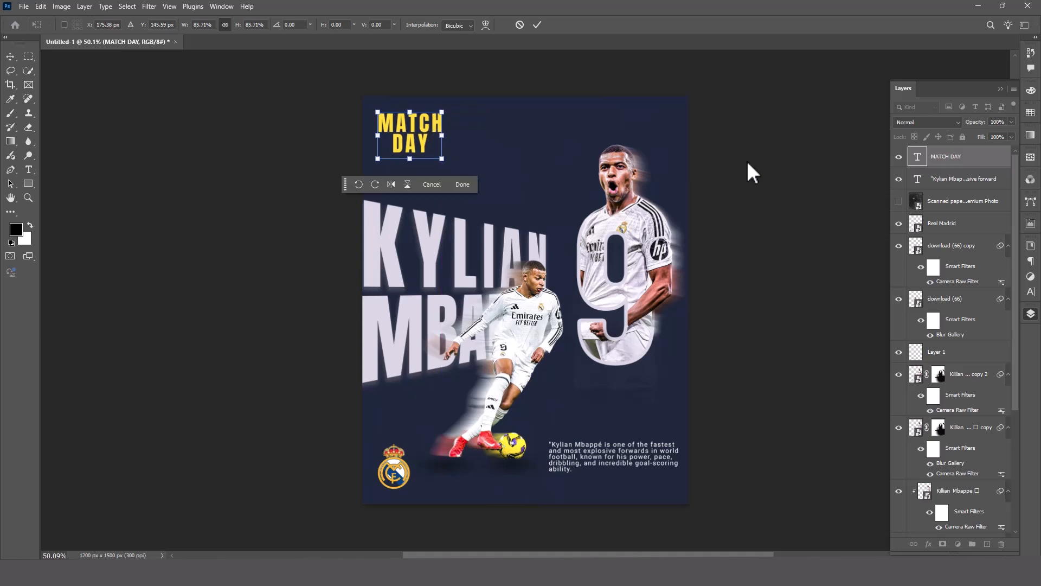
pyautogui.press('Return')
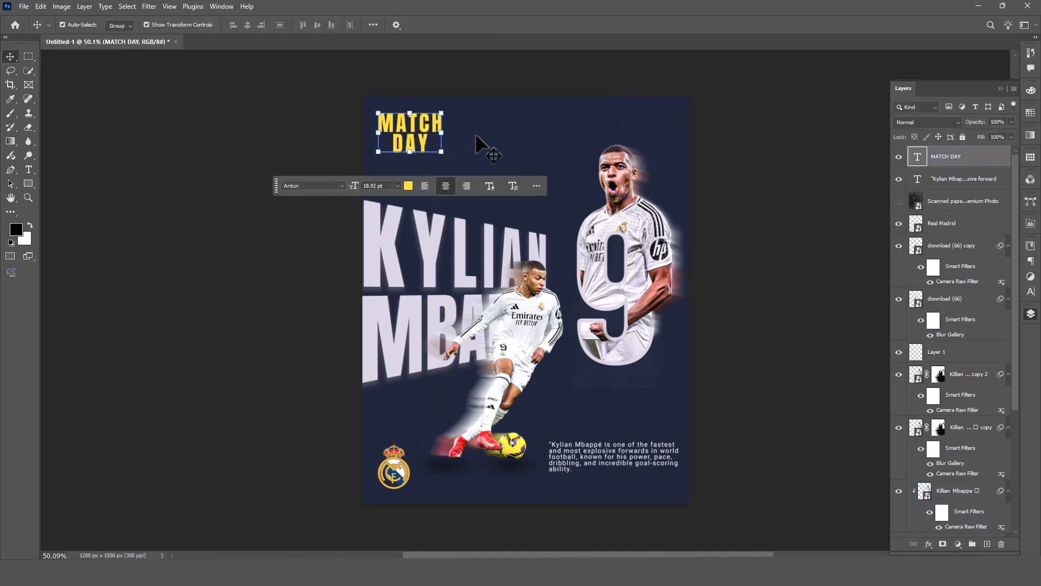
pyautogui.click(762, 306)
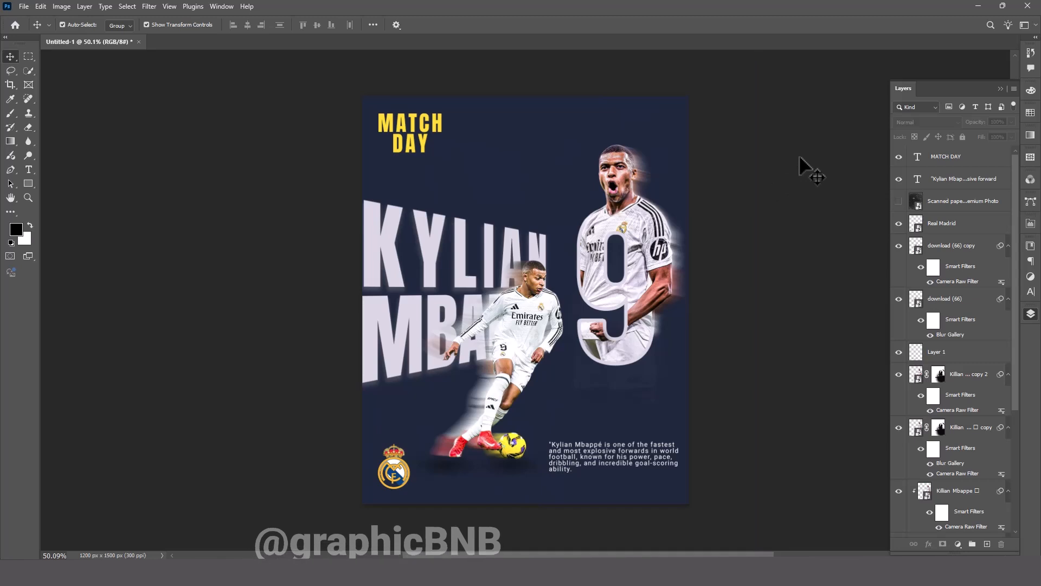
pyautogui.click(430, 248)
pyautogui.rightClick(430, 247)
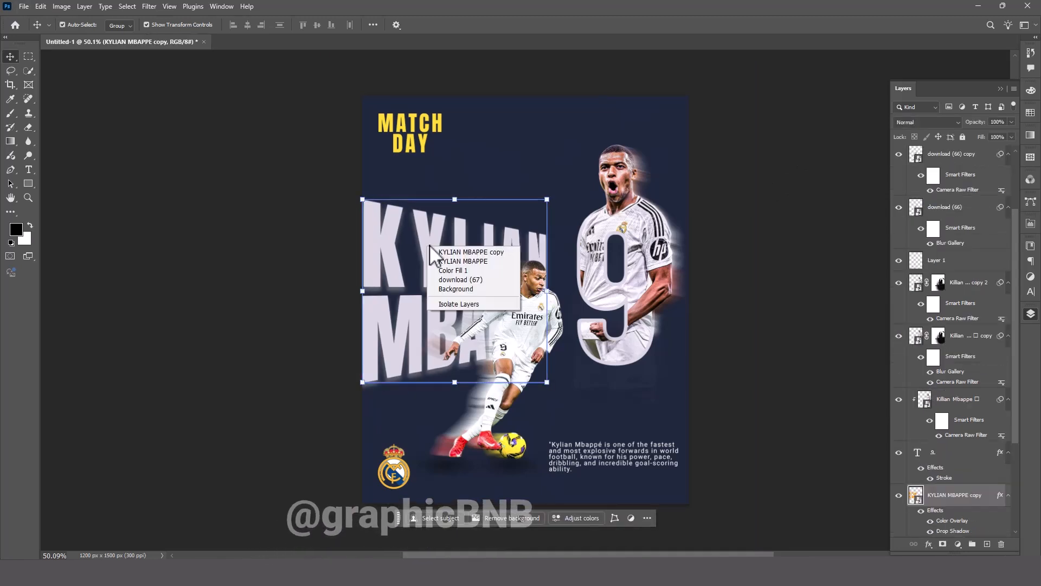
pyautogui.click(428, 241)
pyautogui.hotkey('ctrl', 't')
pyautogui.rightClick(436, 240)
pyautogui.click(463, 441)
pyautogui.rightClick(444, 249)
pyautogui.click(470, 455)
pyautogui.moveTo(467, 260); pyautogui.dragTo(468, 453)
pyautogui.press('Escape')
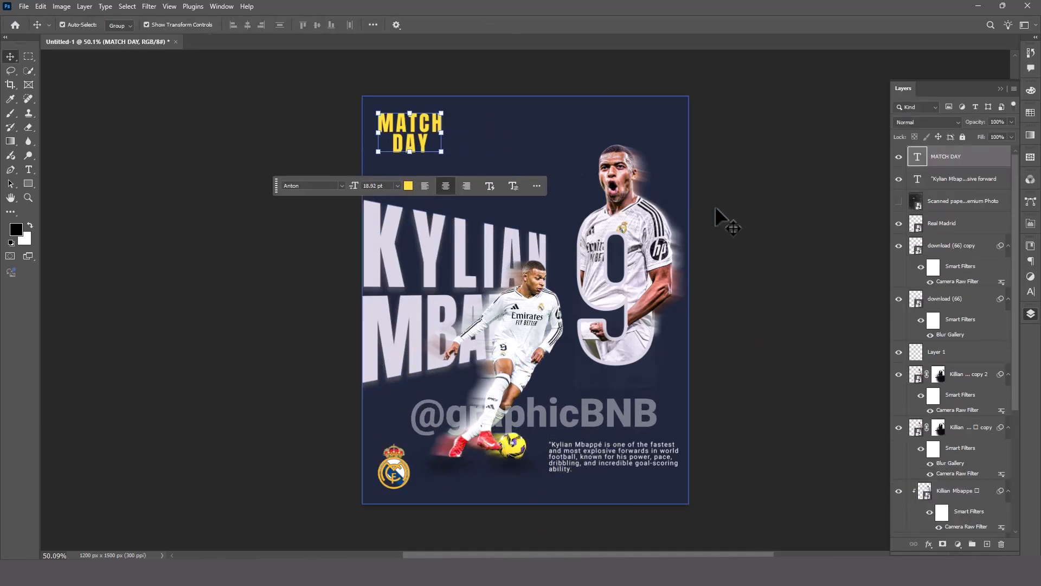
pyautogui.click(715, 206)
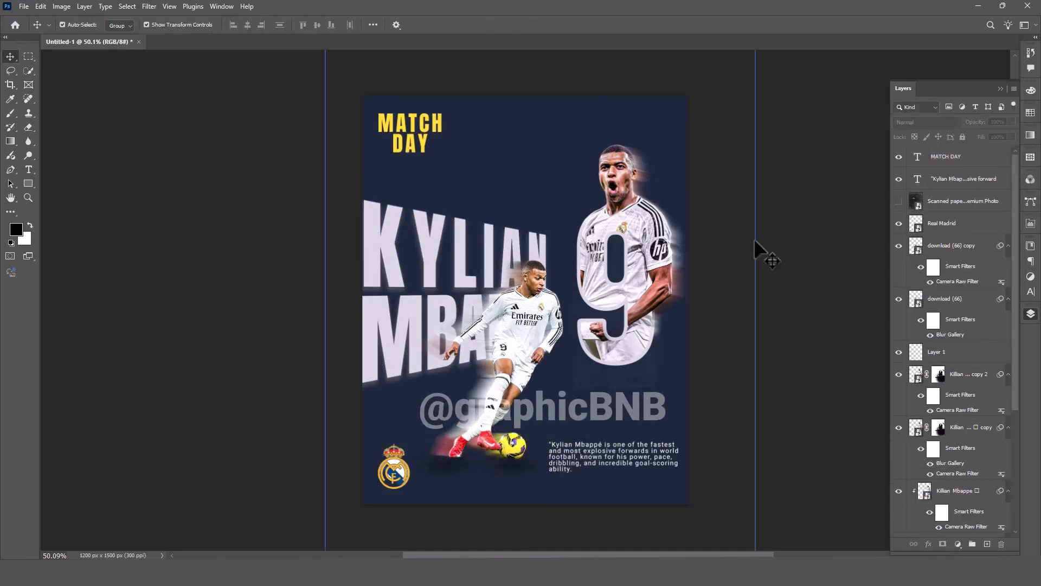
# Draw a rectangle about 140 by 217 px overlapping the poster's upper-right corner.
pyautogui.rightClick(31, 185)
pyautogui.click(65, 183)
pyautogui.moveTo(673, 79); pyautogui.dragTo(711, 138)
# Fill the corner rectangle with a red colour.
pyautogui.click(122, 25)
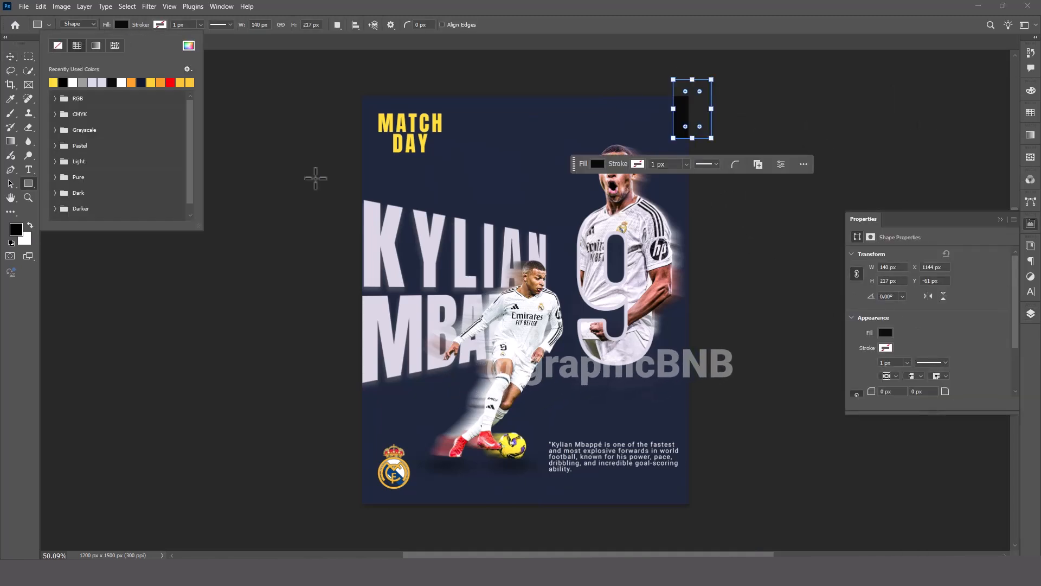
pyautogui.click(197, 45)
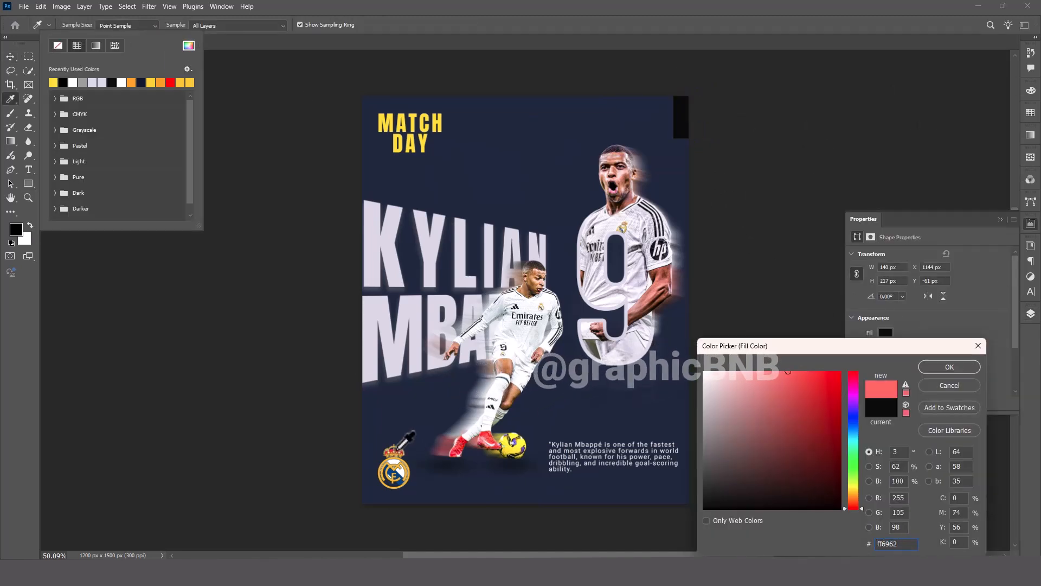
pyautogui.click(399, 450)
pyautogui.click(939, 368)
pyautogui.click(10, 57)
pyautogui.click(164, 93)
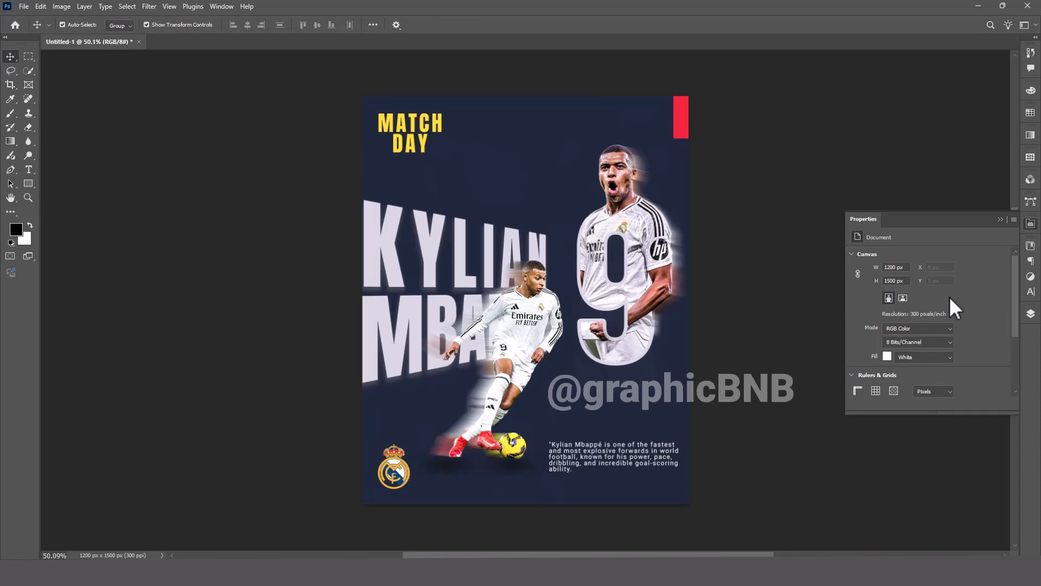
# Show the scanned paper texture layer and set its blend mode to Dissolve.
pyautogui.click(1030, 315)
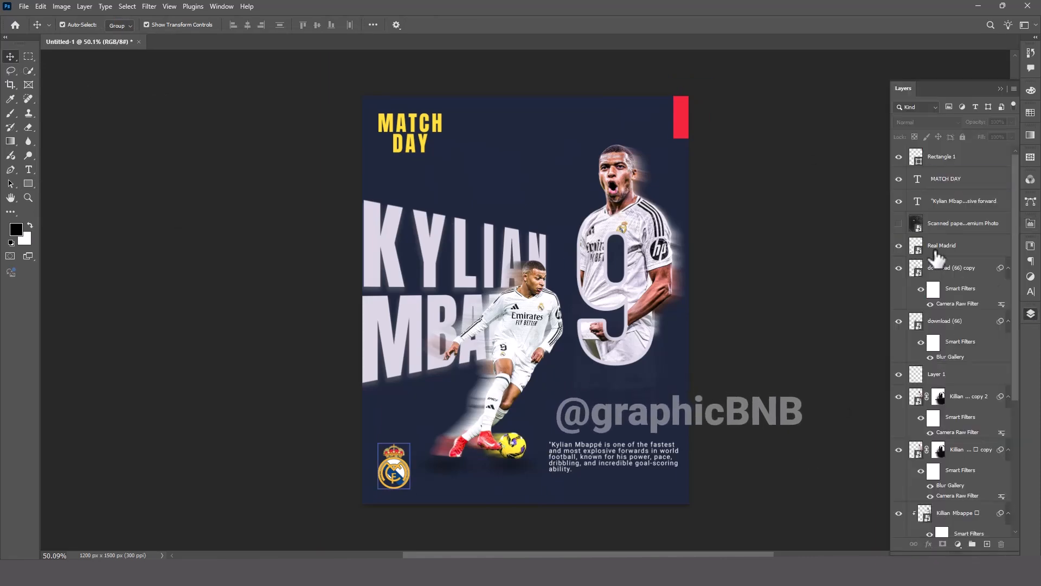
pyautogui.click(955, 223)
pyautogui.click(926, 122)
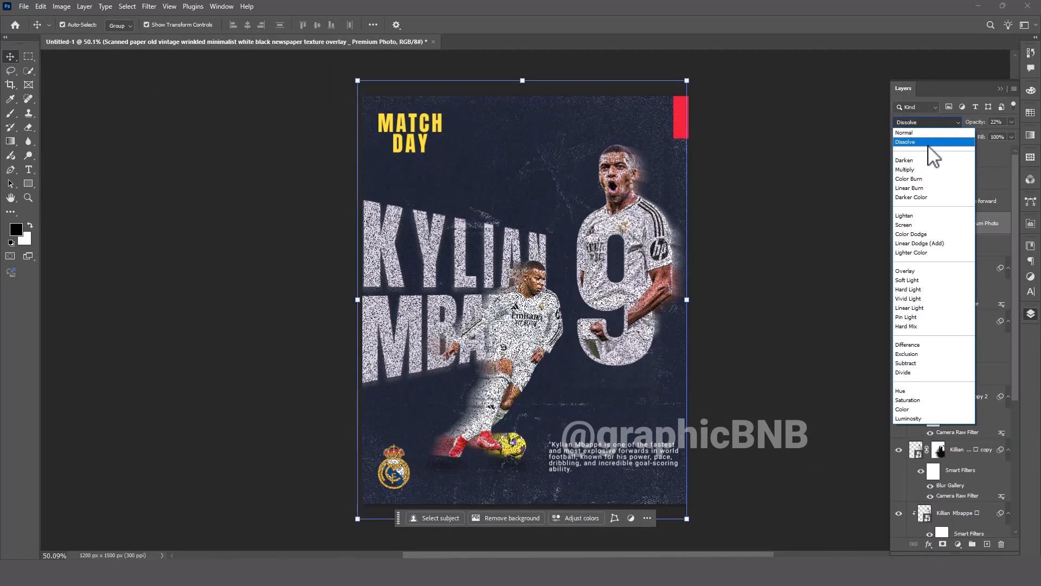
pyautogui.click(928, 145)
# Move the scanned paper texture layer down the stack, directly beneath the KYLIAN MBAPPE title layer.
pyautogui.moveTo(958, 230); pyautogui.dragTo(950, 503)
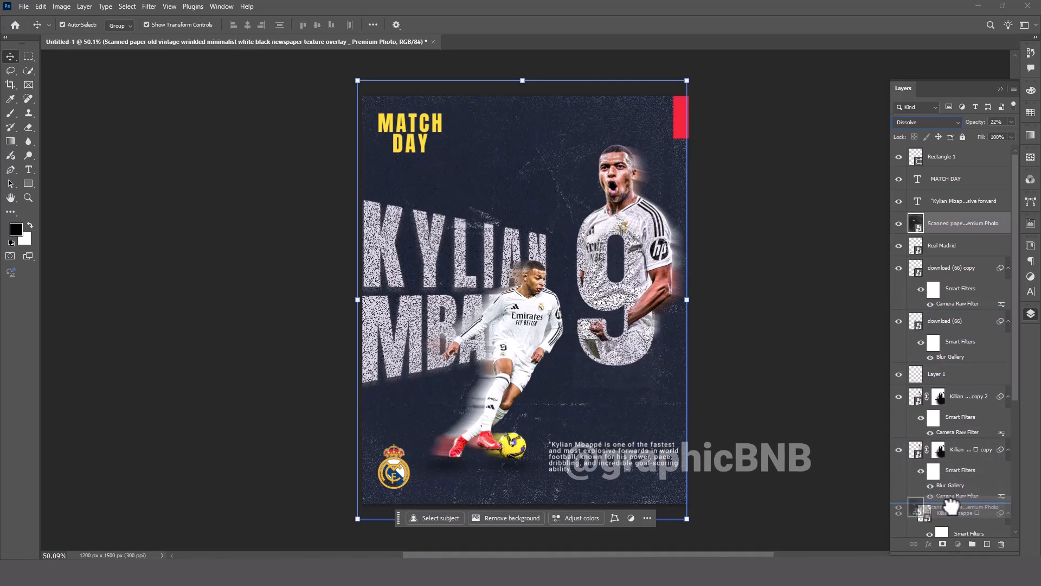
pyautogui.scroll(-4, 918, 435)
pyautogui.moveTo(947, 404); pyautogui.dragTo(937, 529)
pyautogui.scroll(-3, 938, 523)
pyautogui.moveTo(954, 435); pyautogui.dragTo(943, 489)
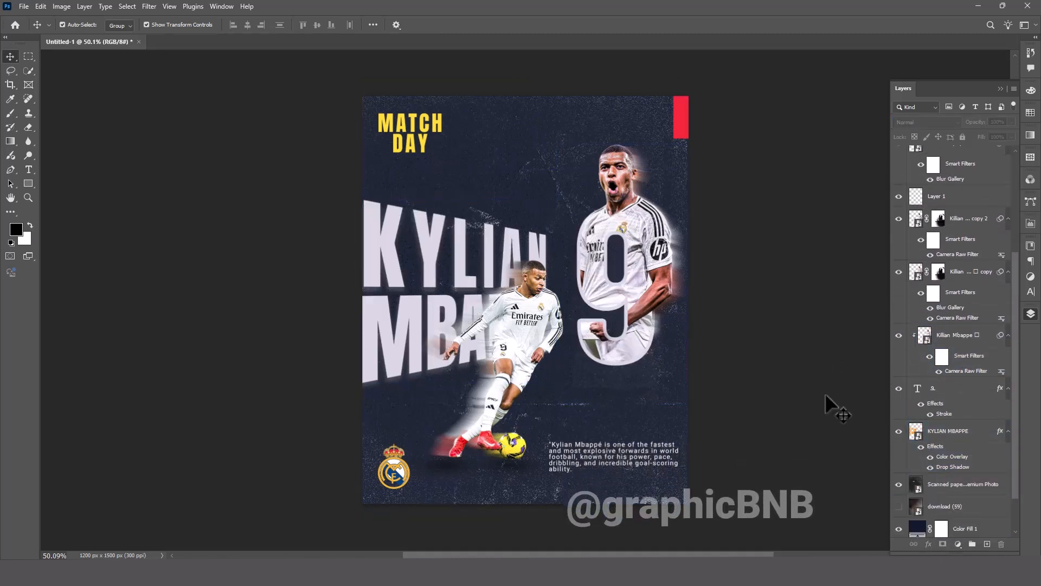
# Show the download (59) texture layer above the navy fill and lower its opacity to 63%.
pyautogui.click(899, 506)
pyautogui.click(959, 507)
pyautogui.click(958, 488)
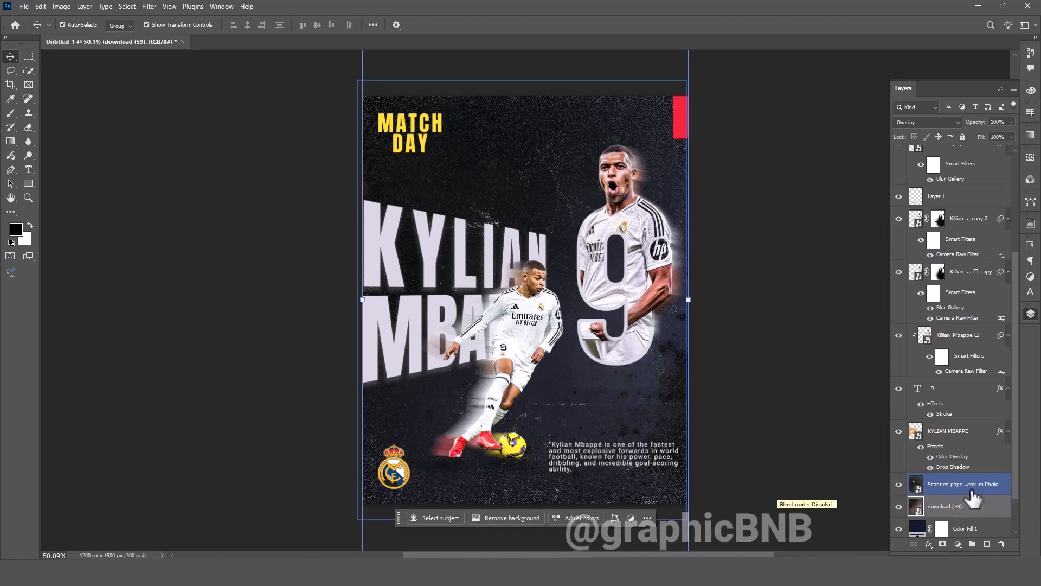
pyautogui.moveTo(975, 122); pyautogui.dragTo(959, 127)
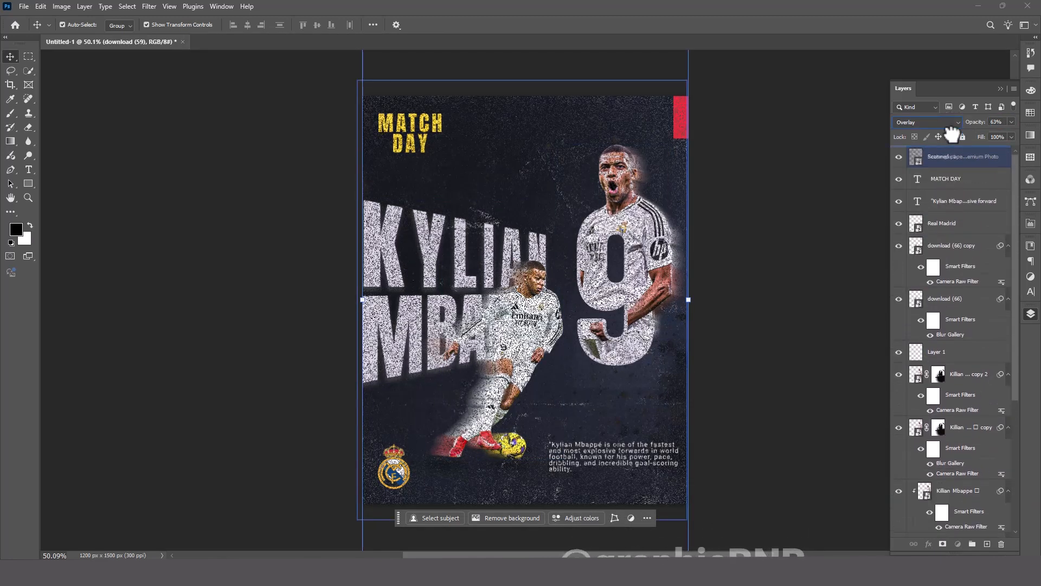
# Set the scanned paper texture at the top of the layer stack to Screen blend mode and hide it.
pyautogui.click(947, 122)
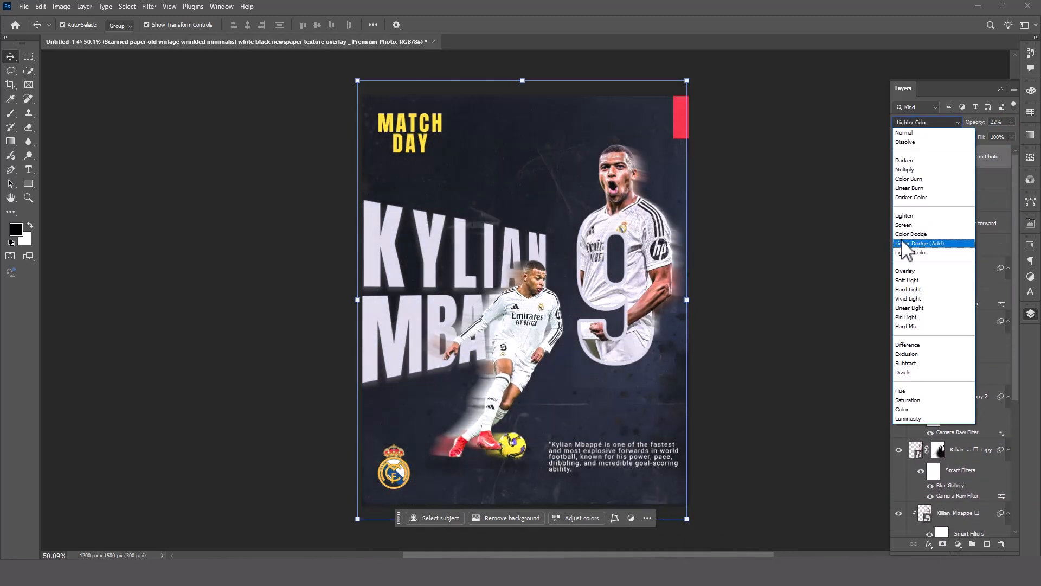
pyautogui.click(900, 225)
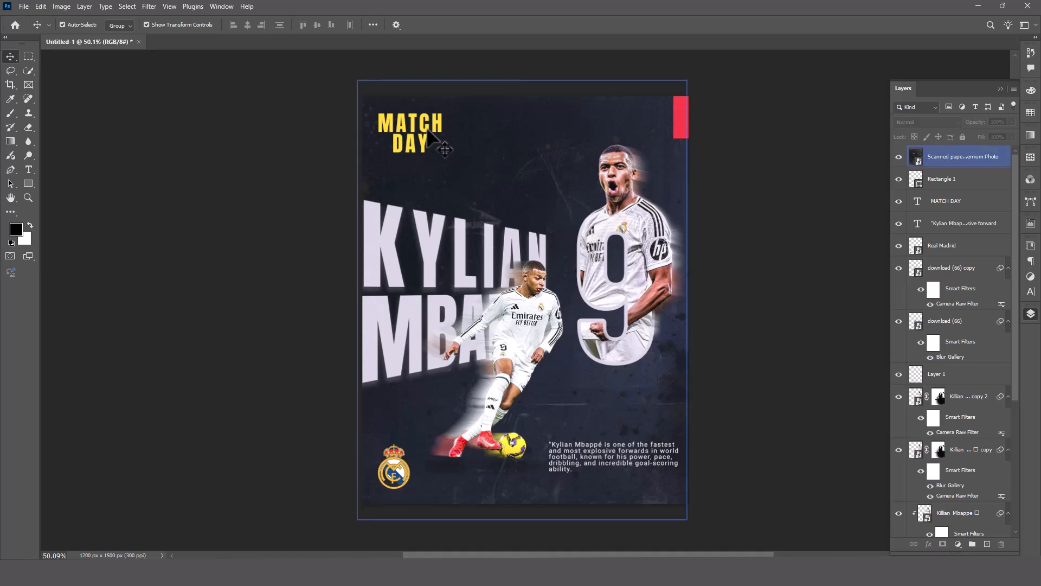
pyautogui.click(774, 173)
pyautogui.click(947, 163)
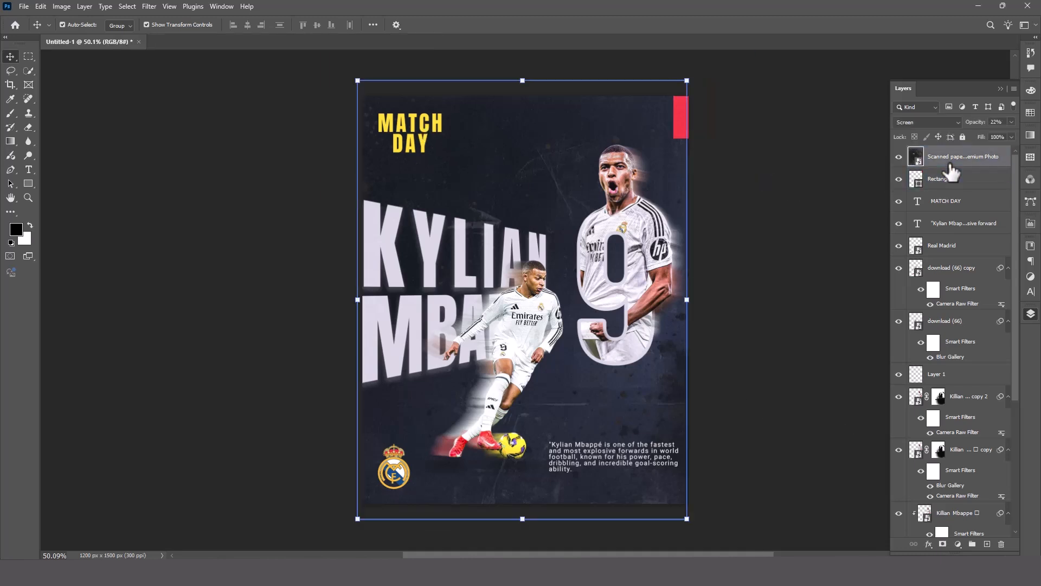
pyautogui.click(899, 158)
# Change the corner rectangle's fill to orange.
pyautogui.click(796, 269)
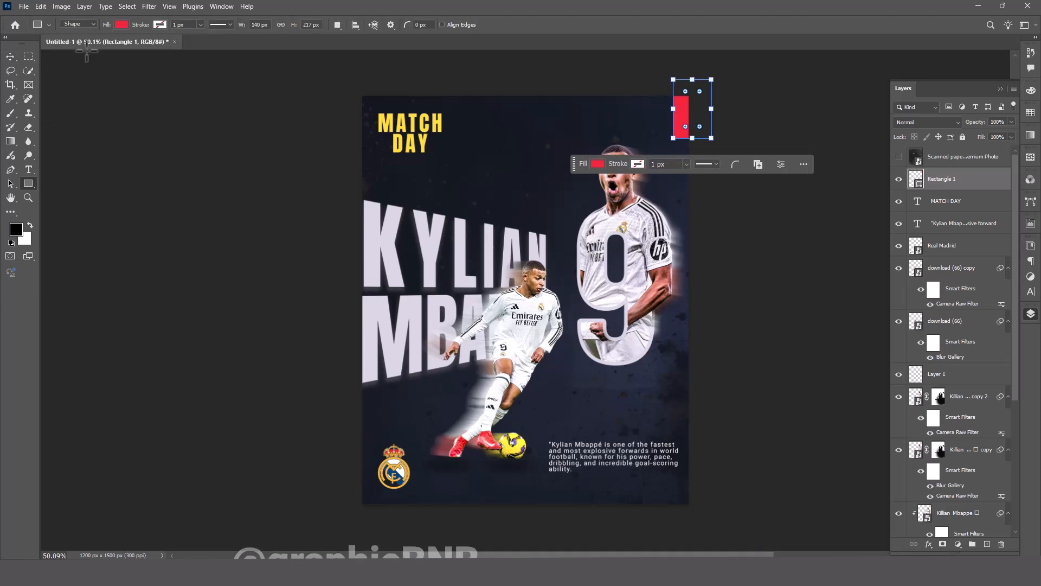
pyautogui.click(123, 24)
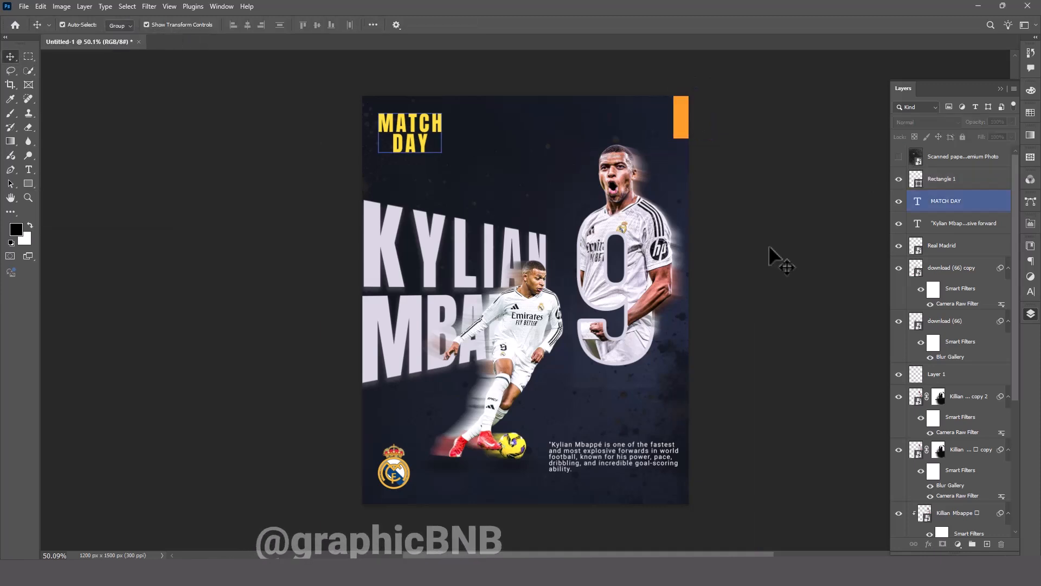
pyautogui.click(770, 247)
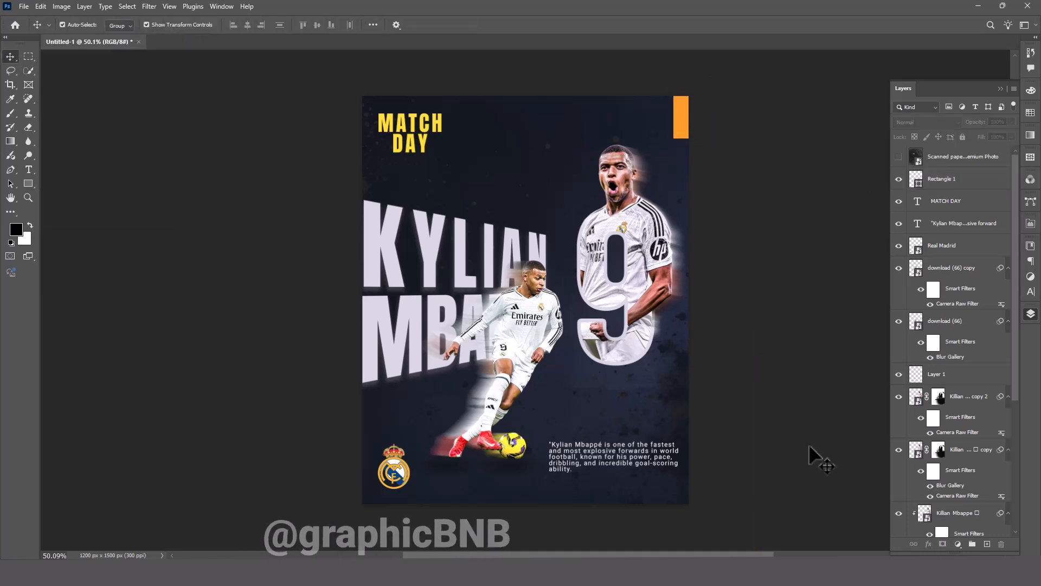